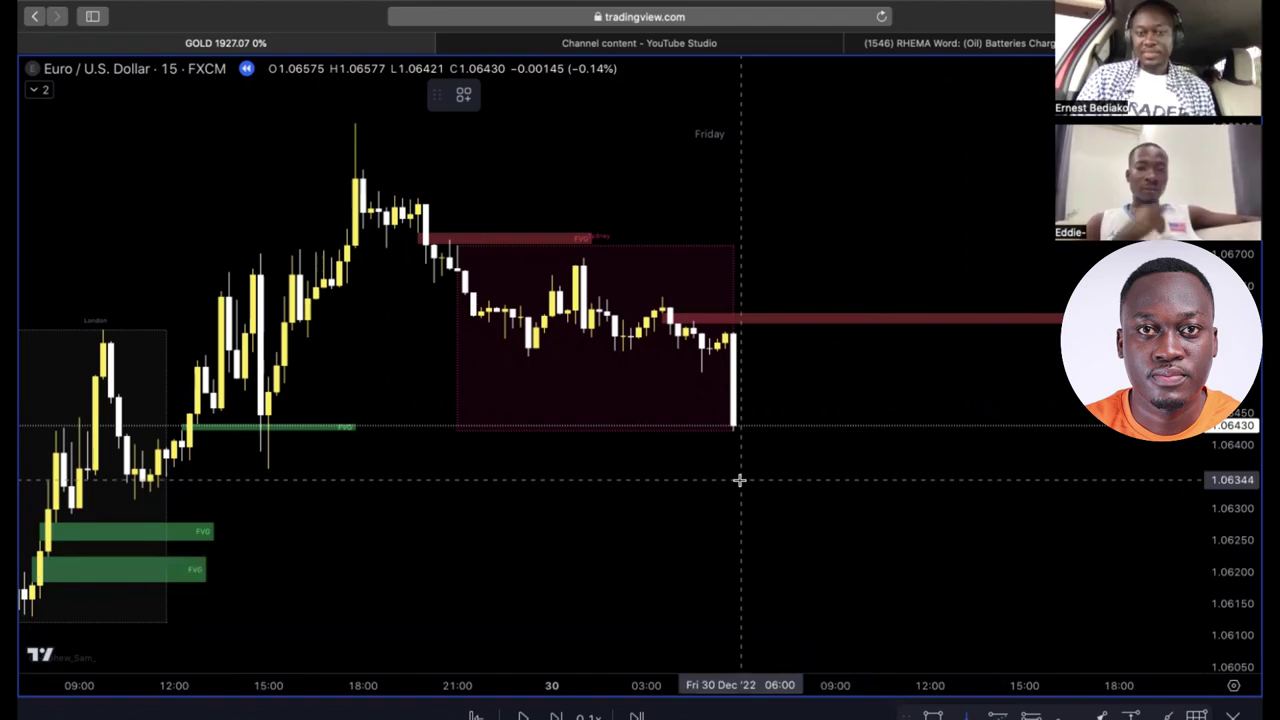
Mark Fri 30 Dec '22 06:00 with a vertical line and draw a trend line along the Asian session high using the AHL template
{"action": "left_click", "coordinate": [741, 485]}
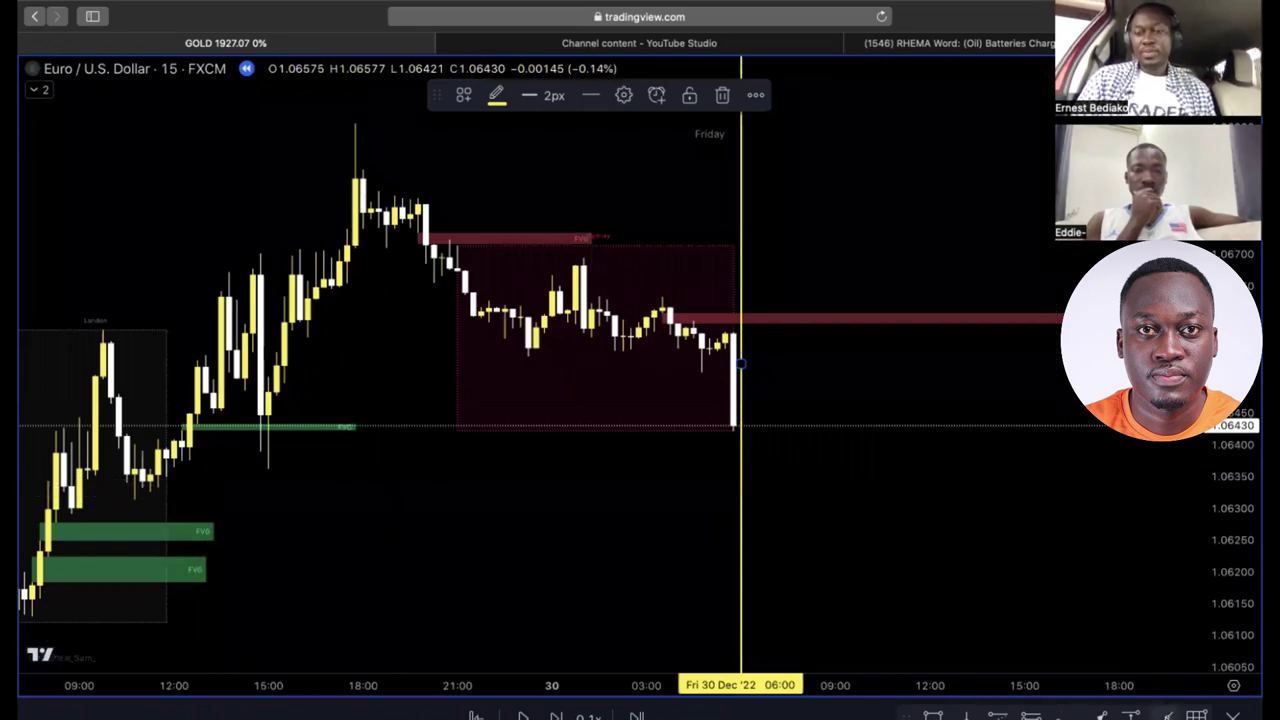
{"action": "key", "text": "Escape"}
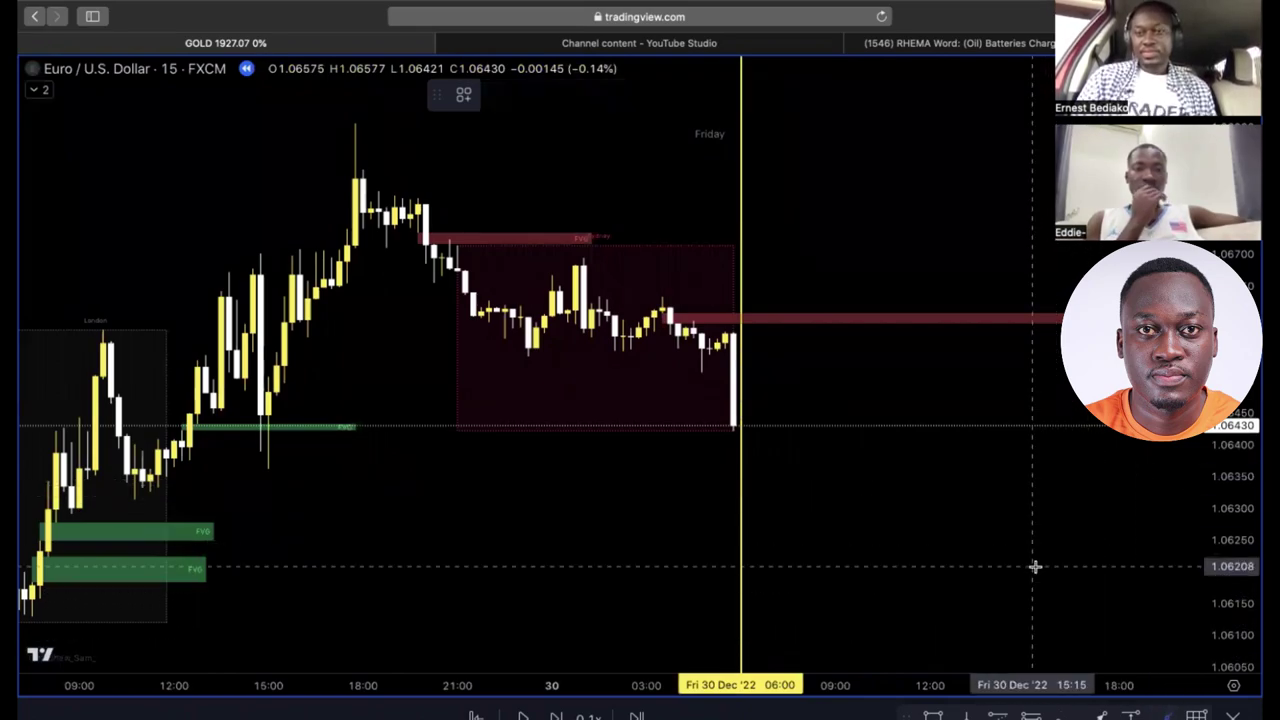
{"action": "left_click", "coordinate": [455, 244]}
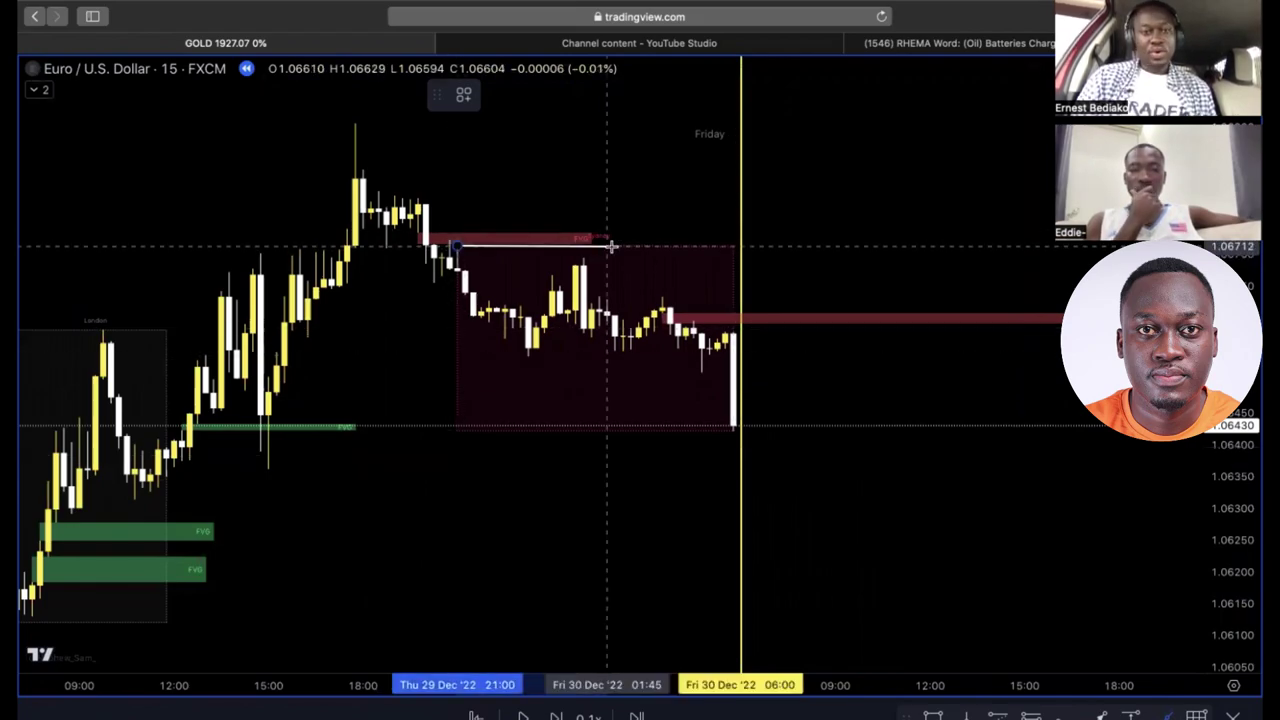
{"action": "left_click", "coordinate": [741, 246]}
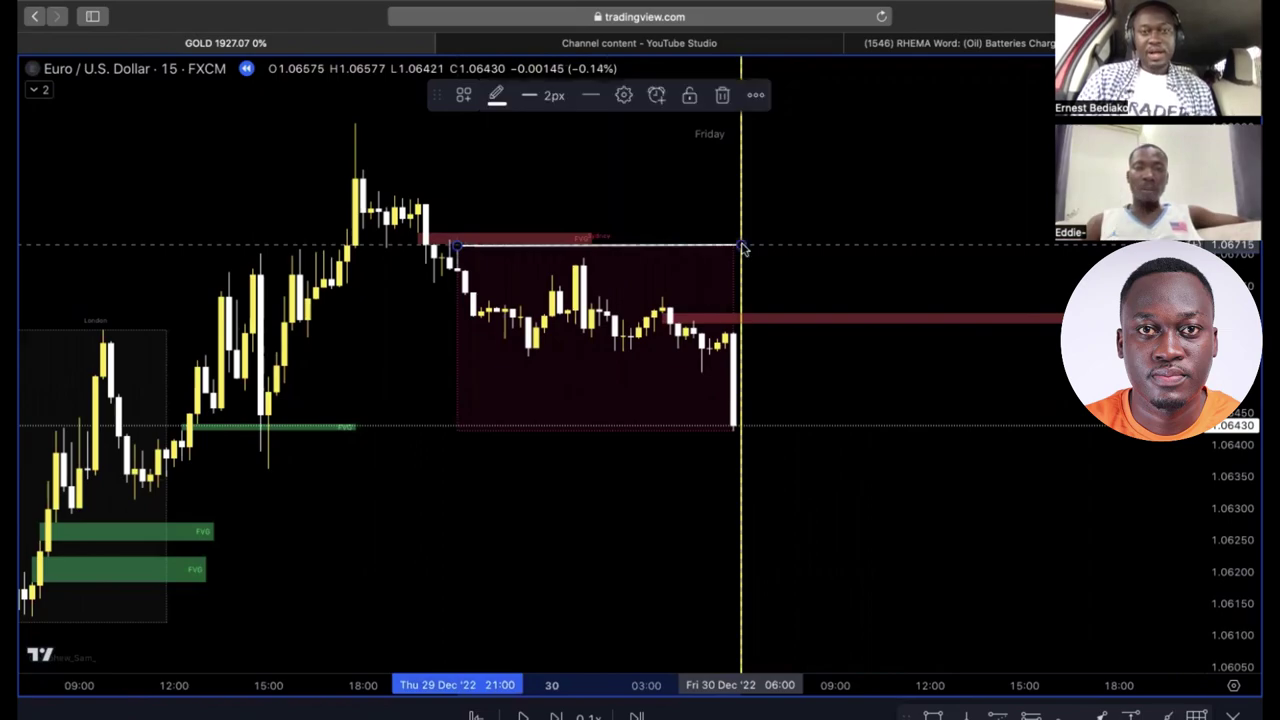
{"action": "left_click", "coordinate": [464, 96]}
{"action": "left_click", "coordinate": [499, 198]}
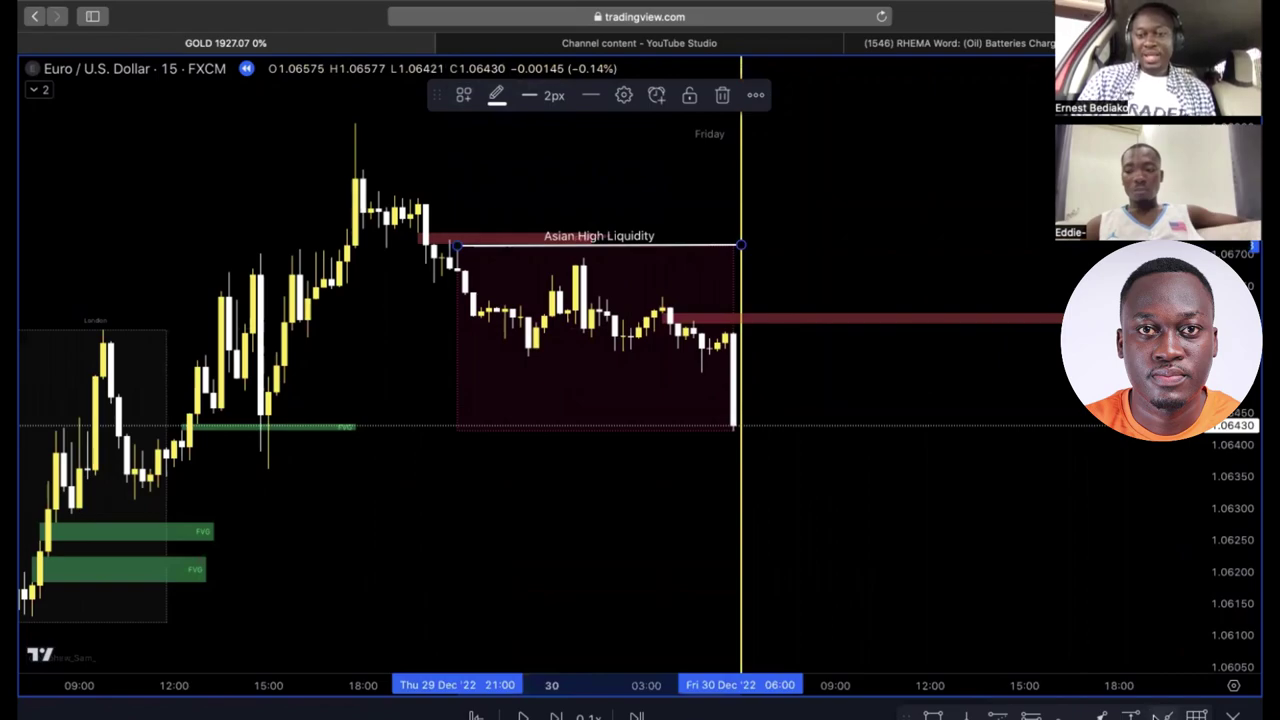
{"action": "key", "text": "Escape"}
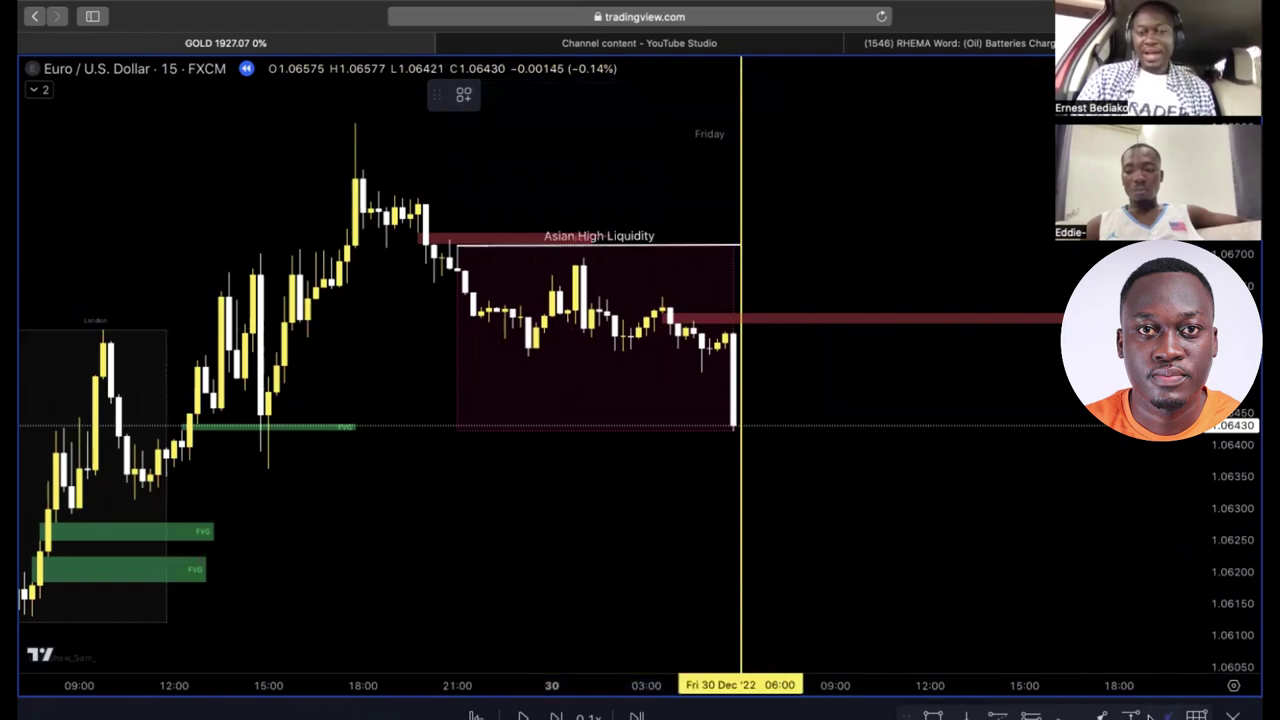
Draw a trend line along the Asian session low from 29 Dec 21:00 to 30 Dec 05:45 and apply the ALL template
{"action": "left_click", "coordinate": [457, 430]}
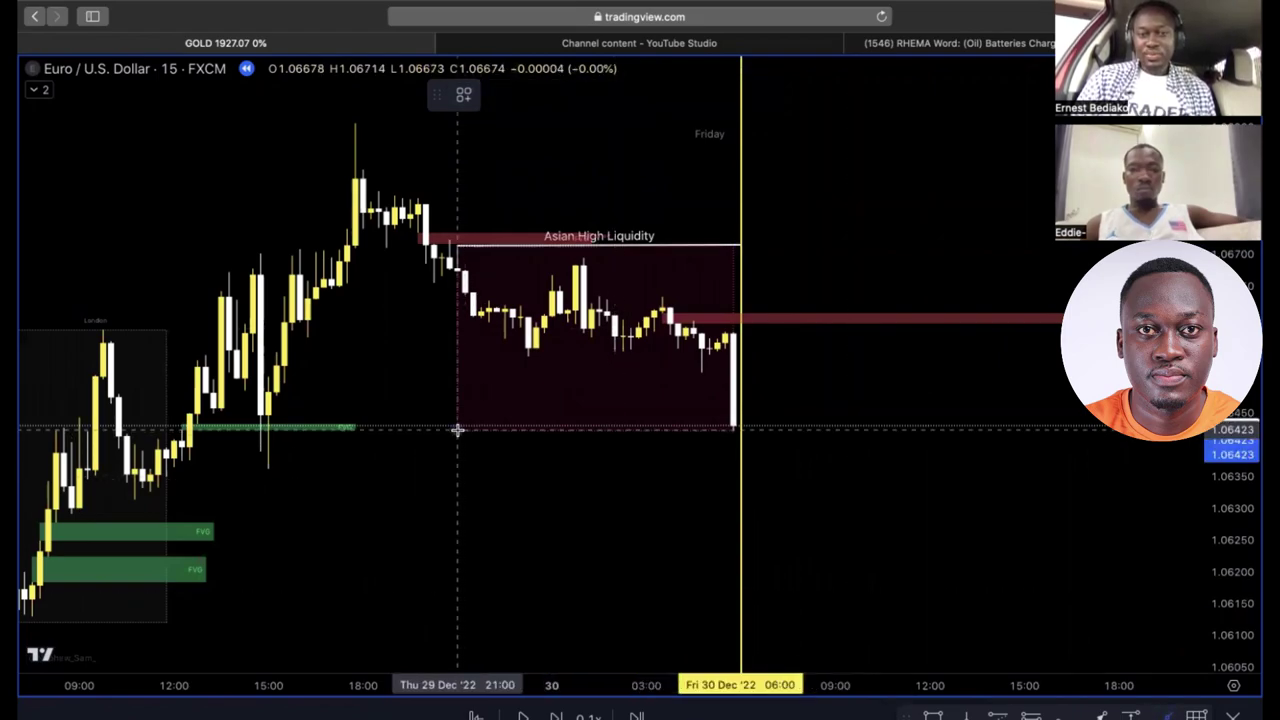
{"action": "left_click", "coordinate": [735, 430]}
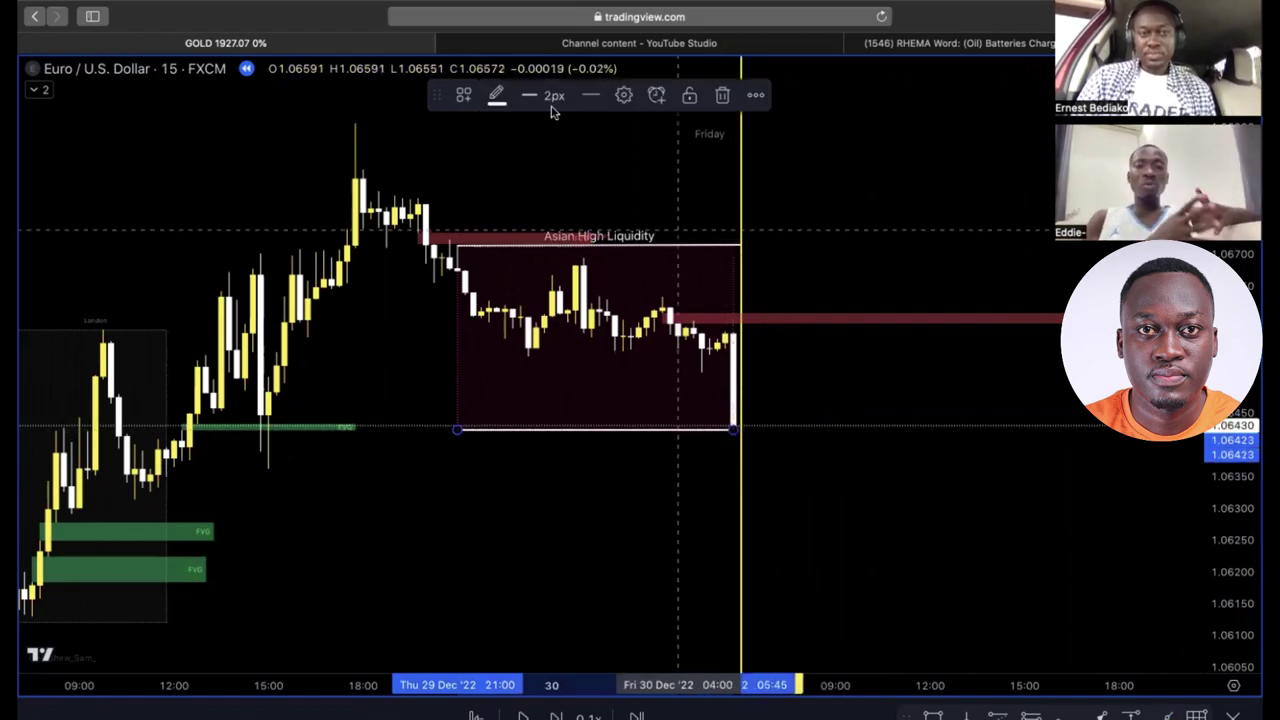
{"action": "left_click", "coordinate": [463, 96]}
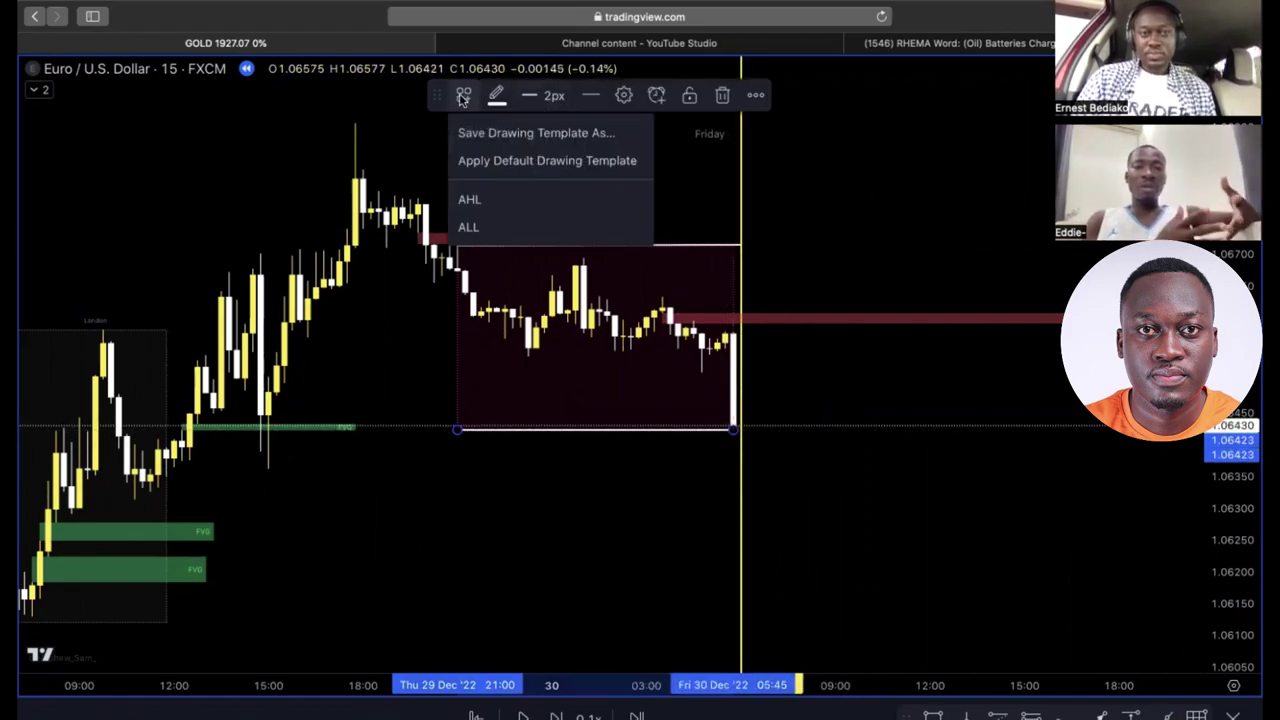
{"action": "left_click", "coordinate": [506, 228]}
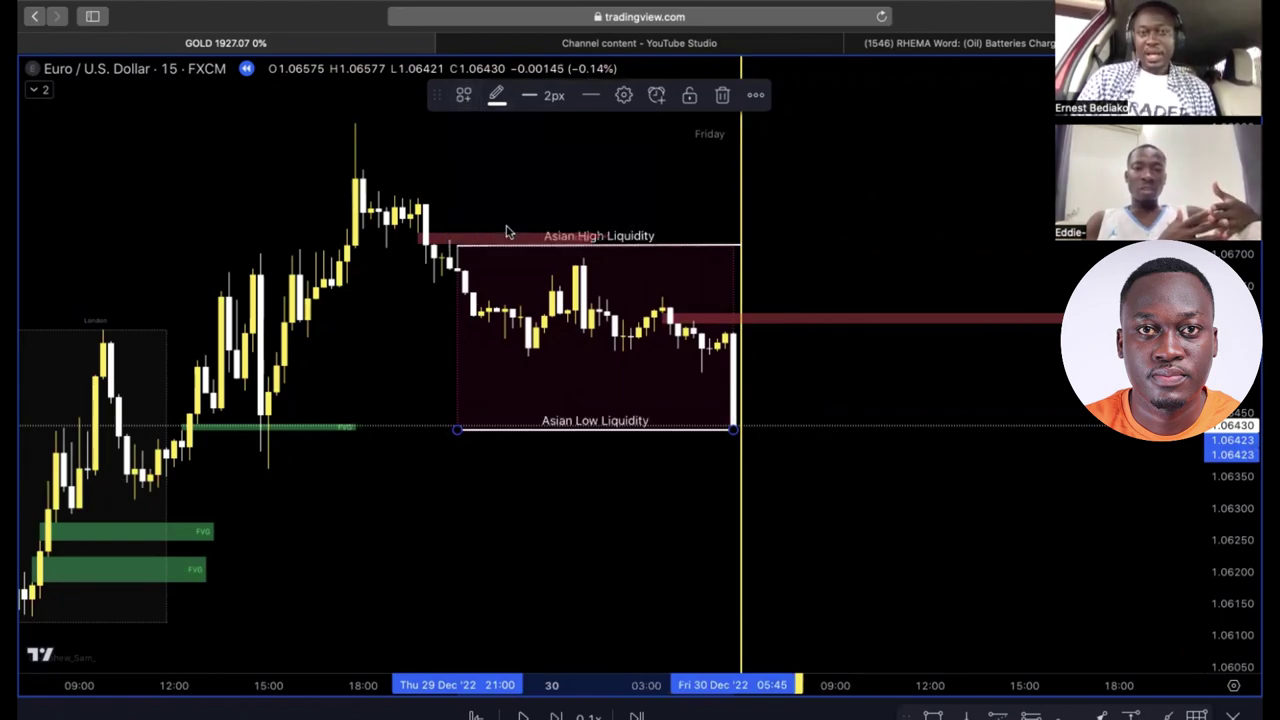
{"action": "left_click", "coordinate": [838, 202]}
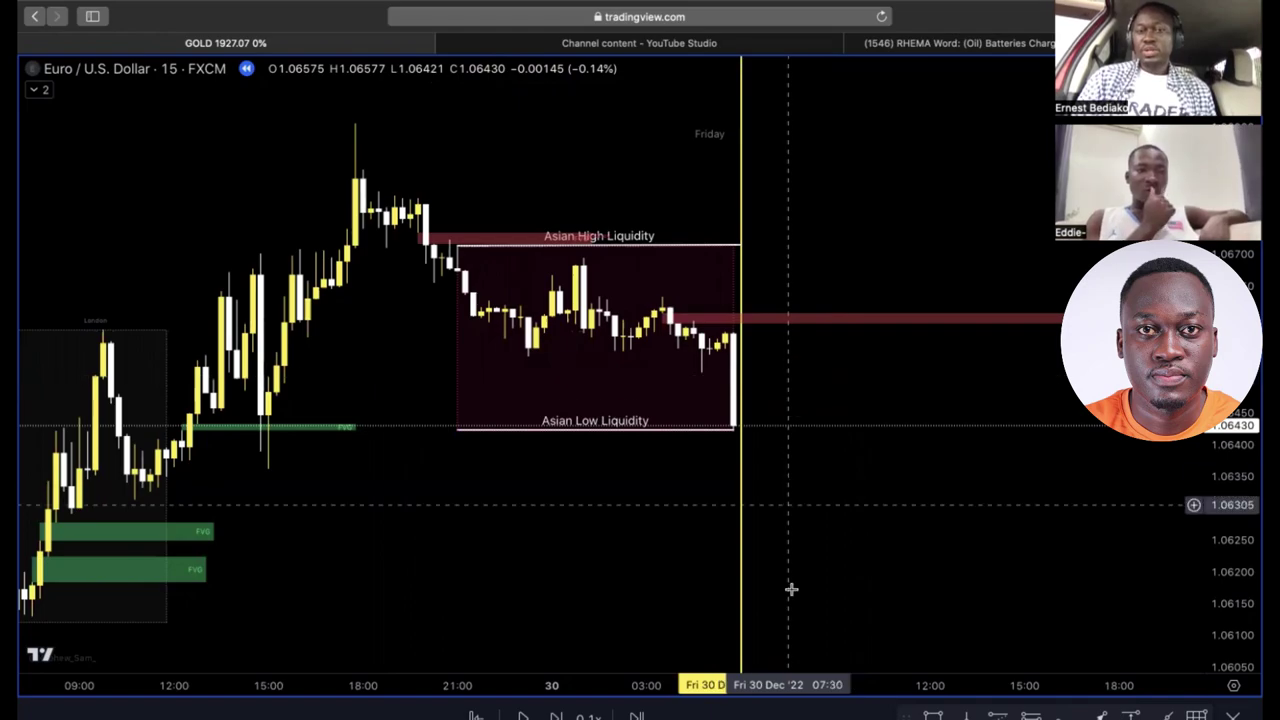
Replay the chart until a bullish FVG forms in the London session, and cover it with a Gann Box from 07:30 to 14:15
{"action": "left_click", "coordinate": [522, 716]}
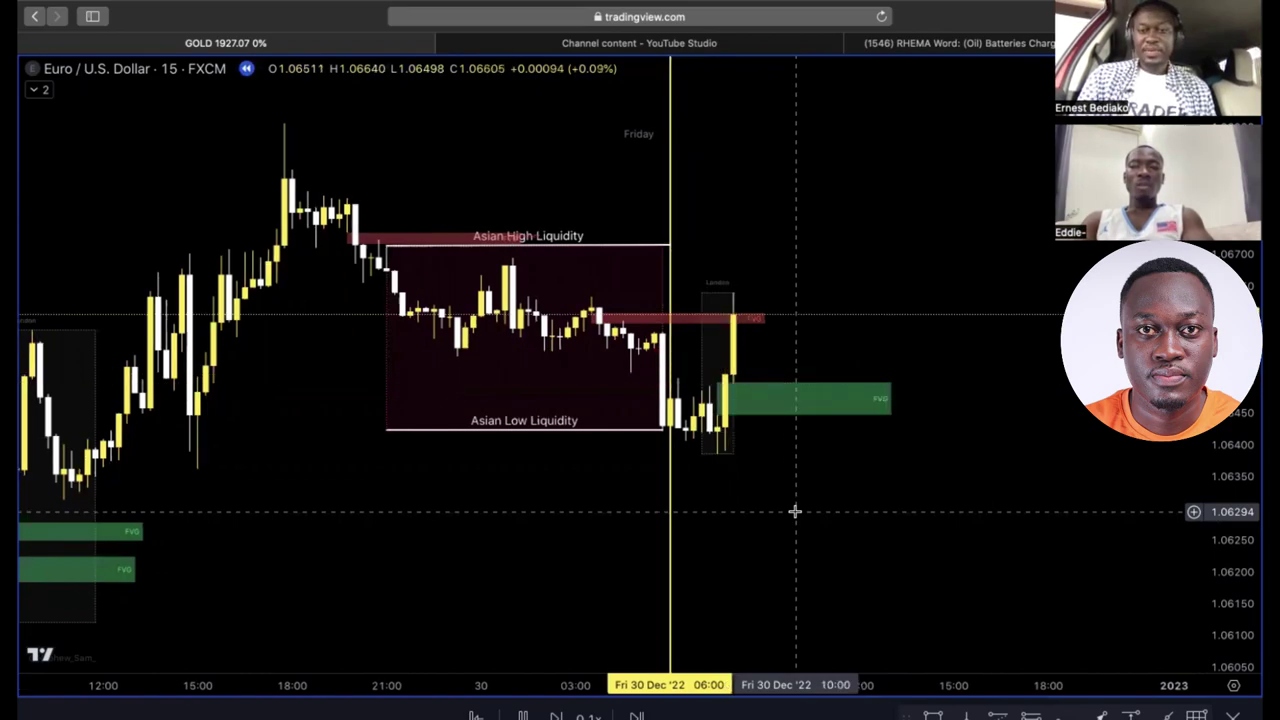
{"action": "left_click", "coordinate": [522, 716]}
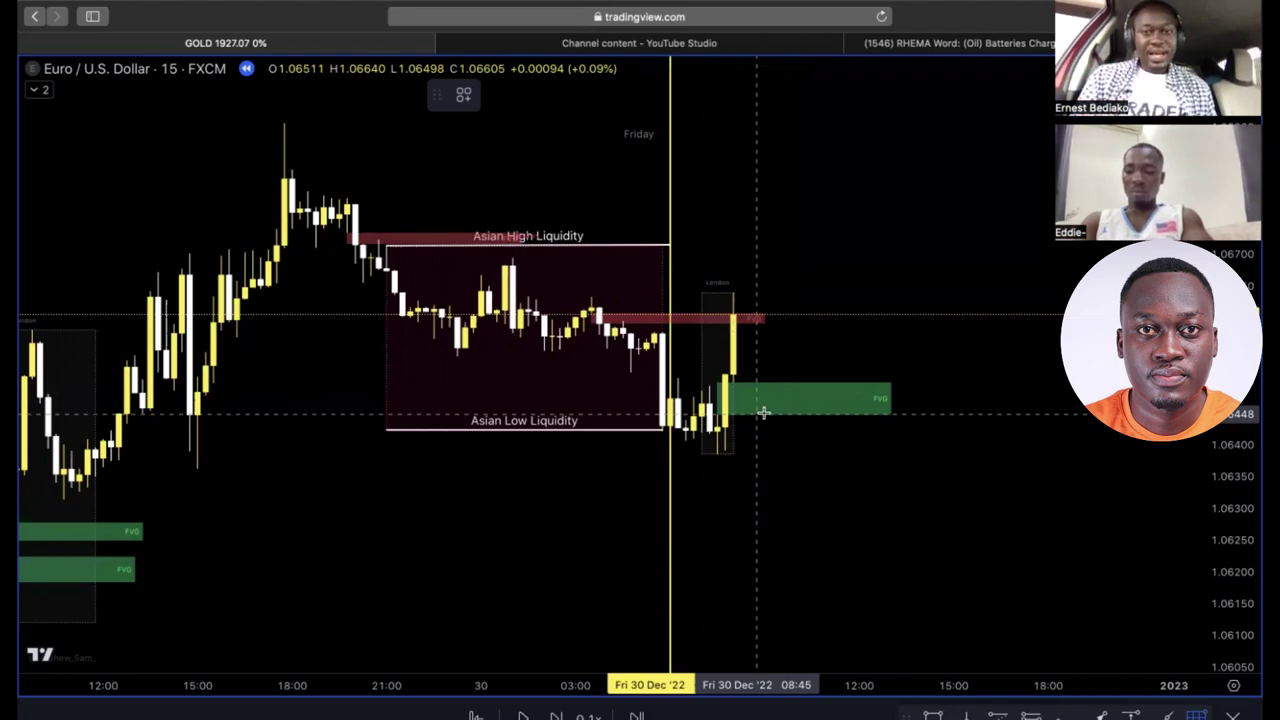
{"action": "left_click", "coordinate": [718, 384]}
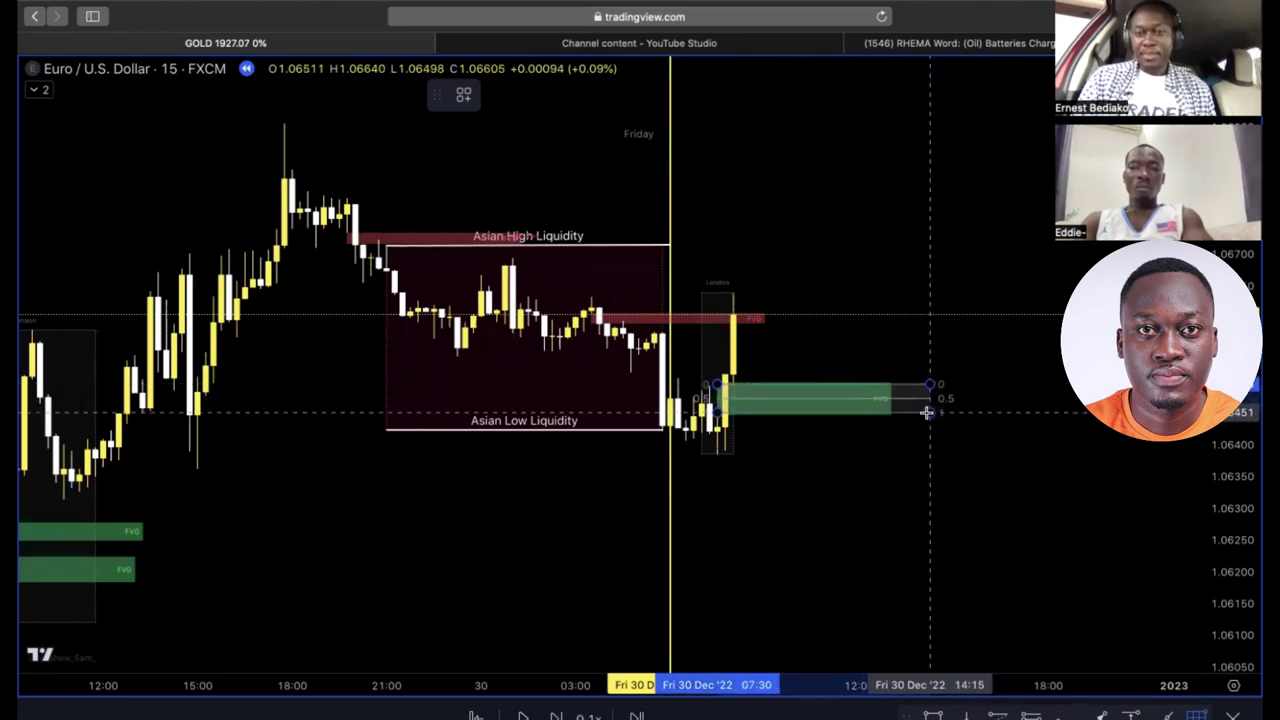
{"action": "left_click", "coordinate": [928, 413]}
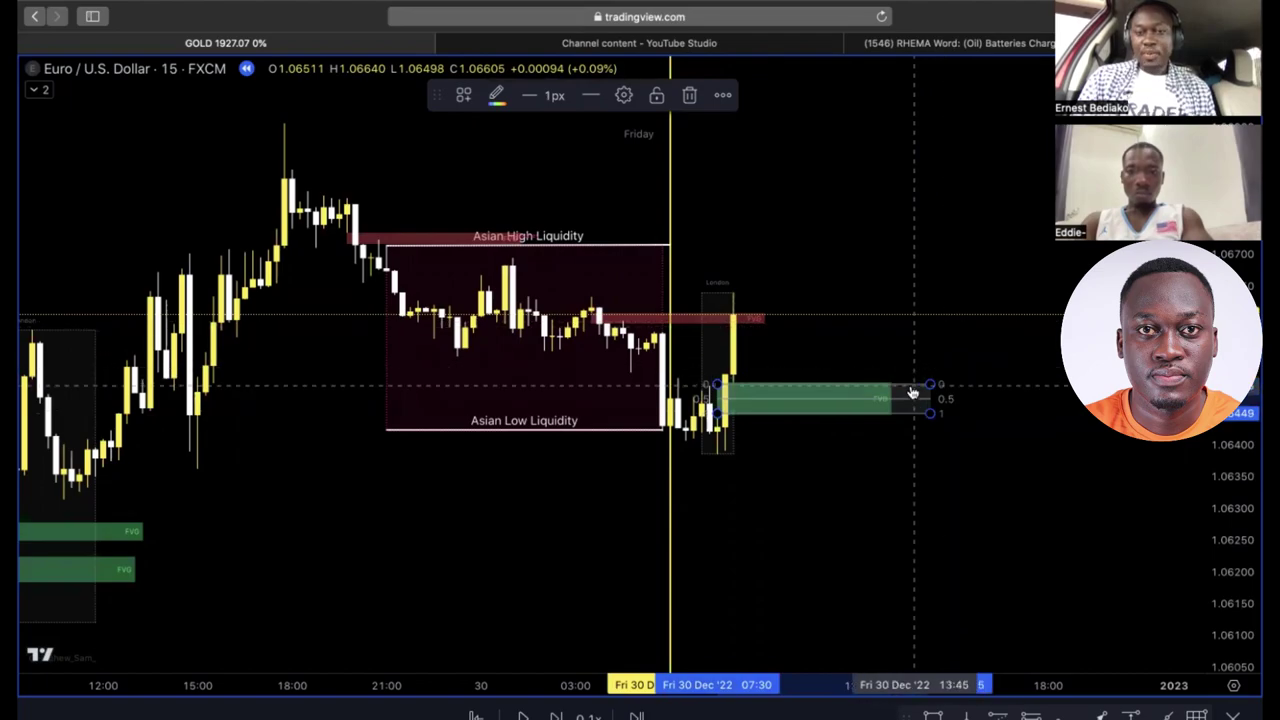
{"action": "left_click_drag", "start_coordinate": [911, 386], "coordinate": [909, 385]}
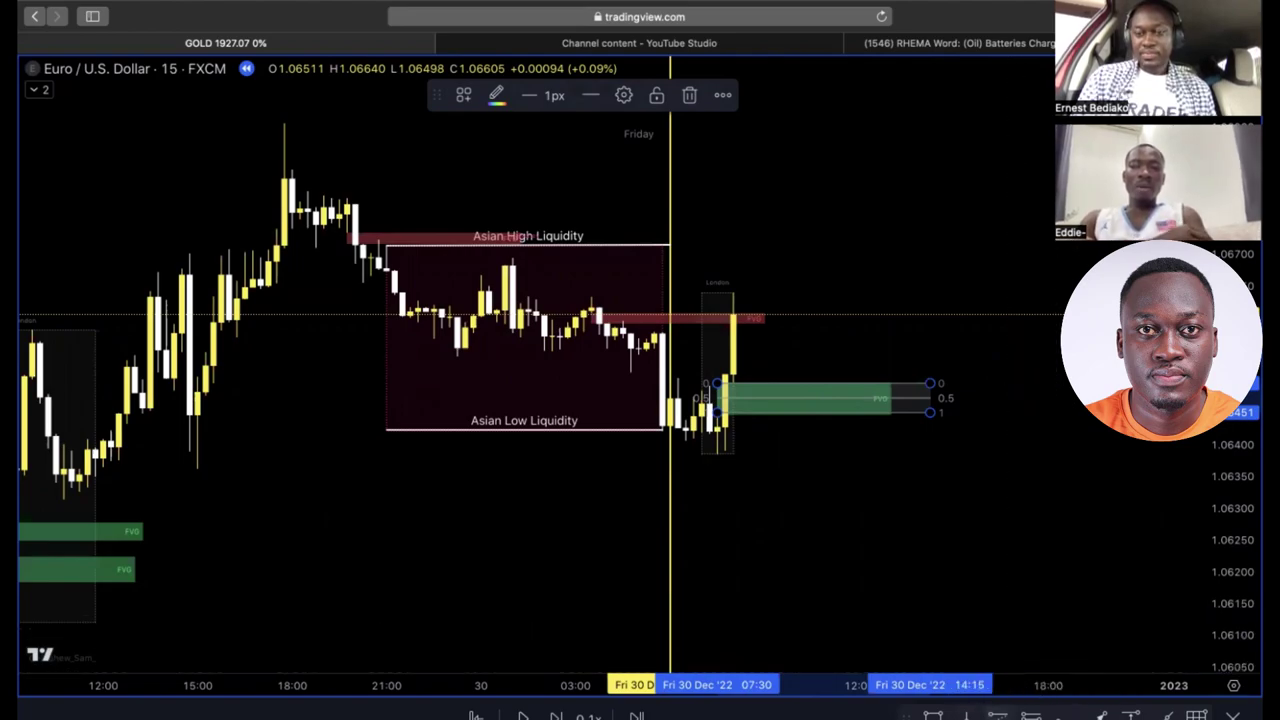
{"action": "key", "text": "Escape"}
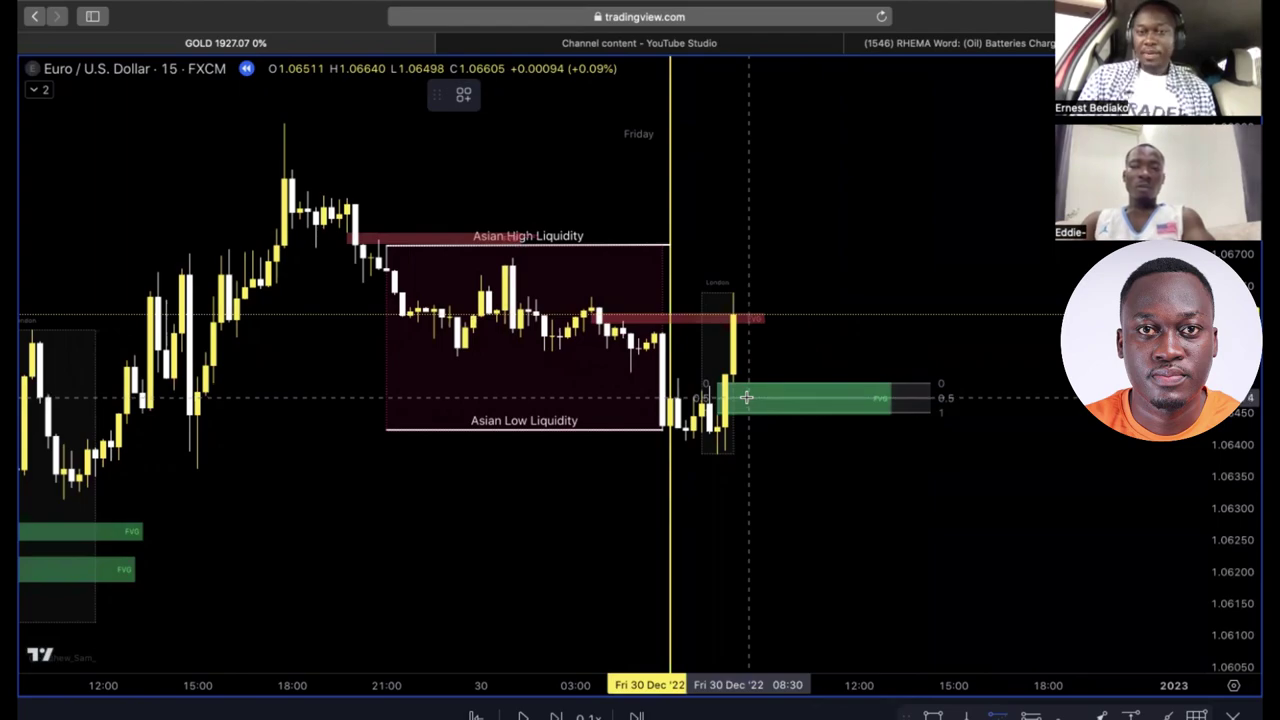
Place a long position at 08:30 on the Gann Box's 0.5 level and apply the 1:3 template
{"action": "left_click", "coordinate": [746, 397]}
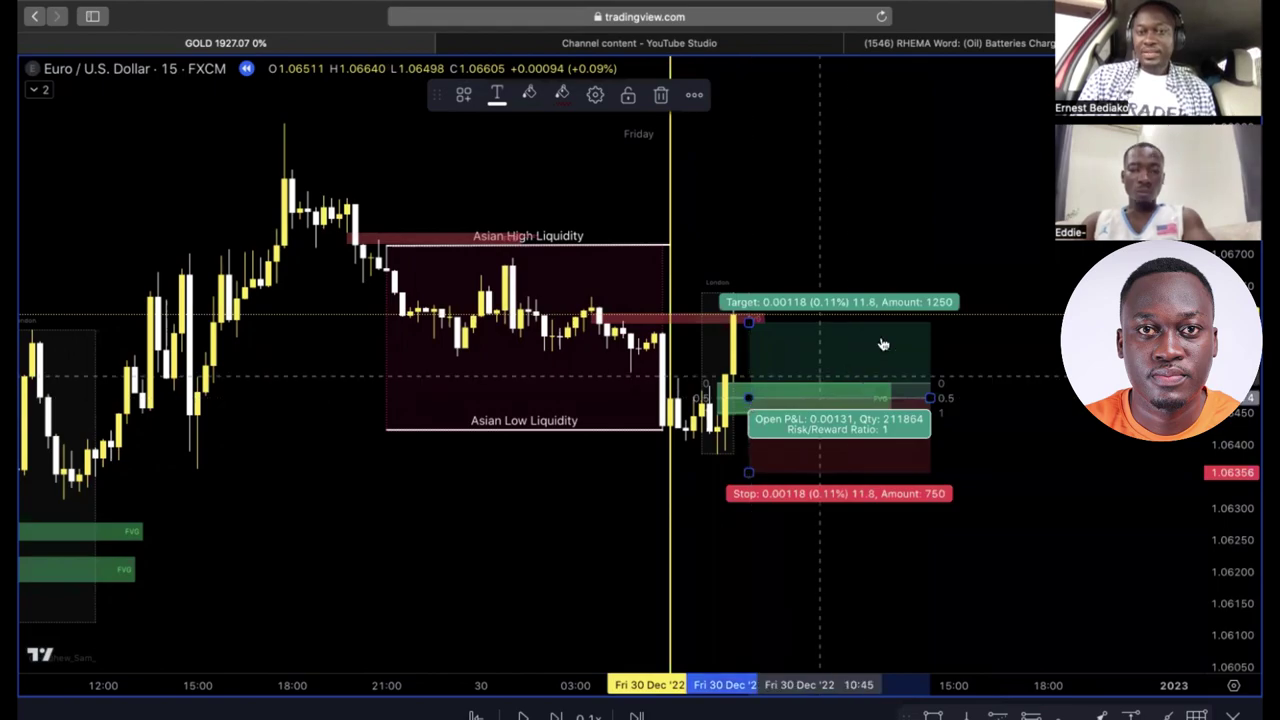
{"action": "left_click", "coordinate": [466, 98]}
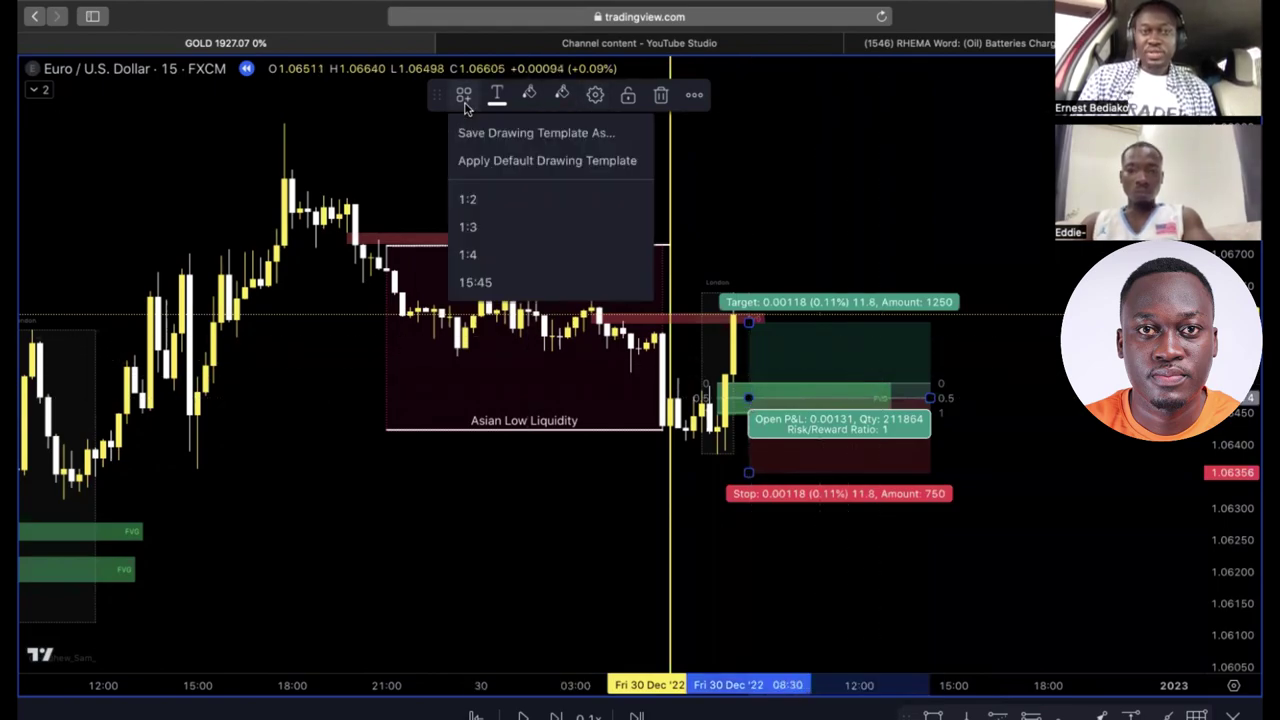
{"action": "left_click", "coordinate": [532, 225]}
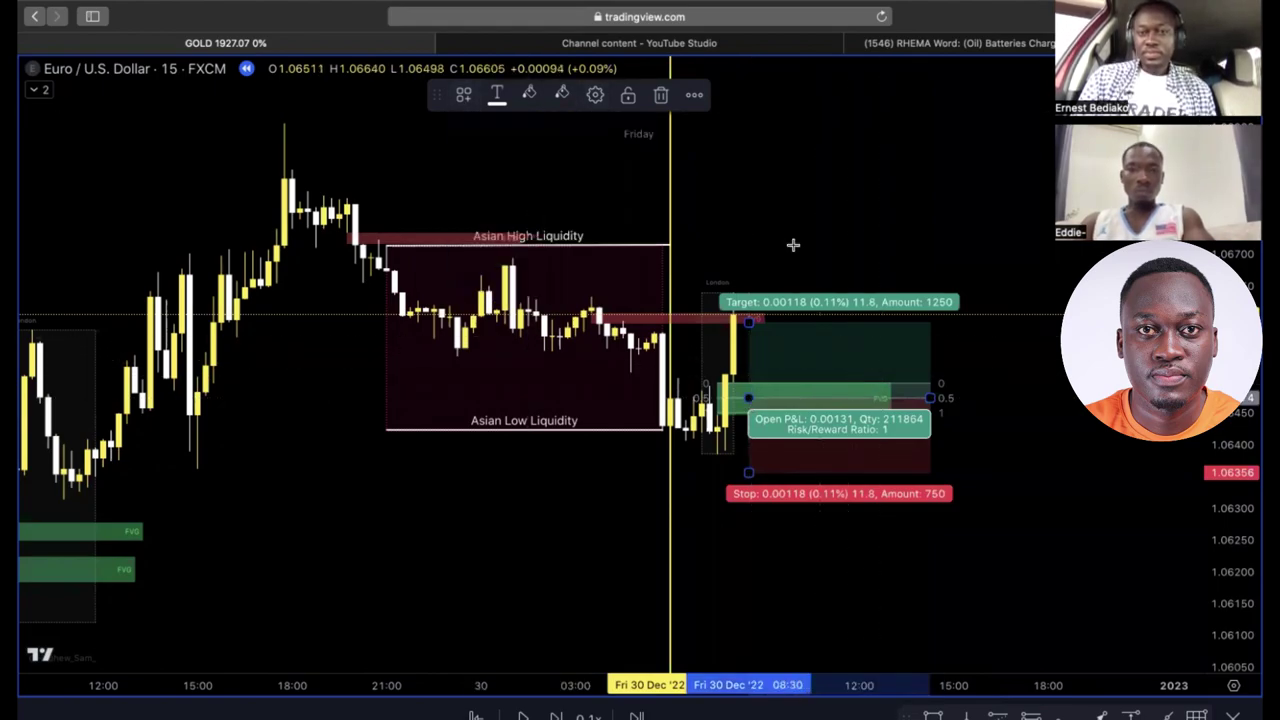
{"action": "left_click", "coordinate": [1000, 349]}
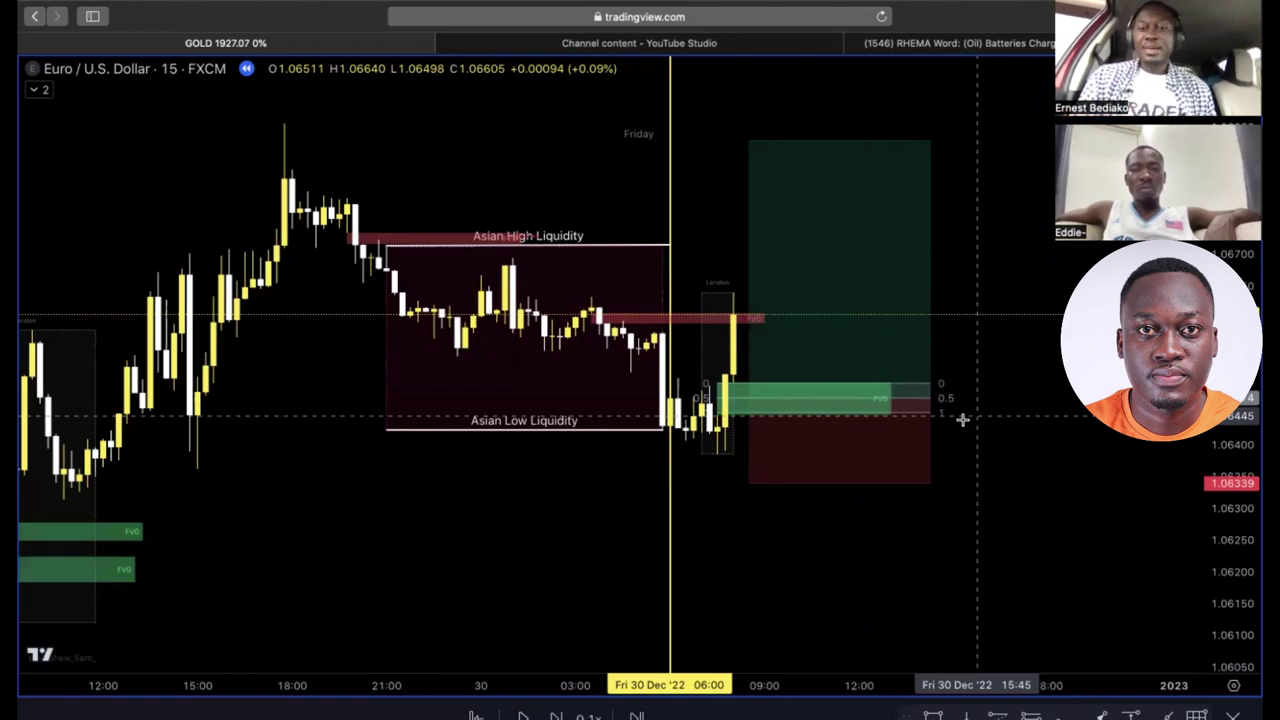
{"action": "left_click", "coordinate": [910, 400]}
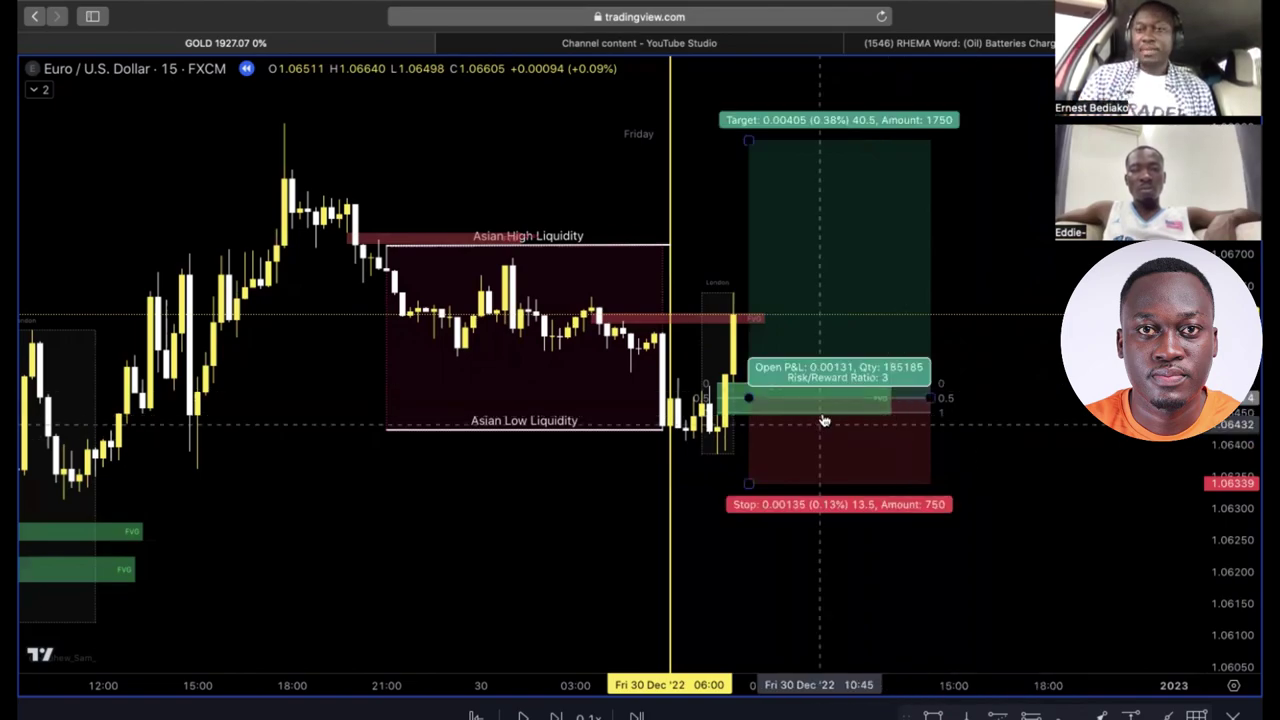
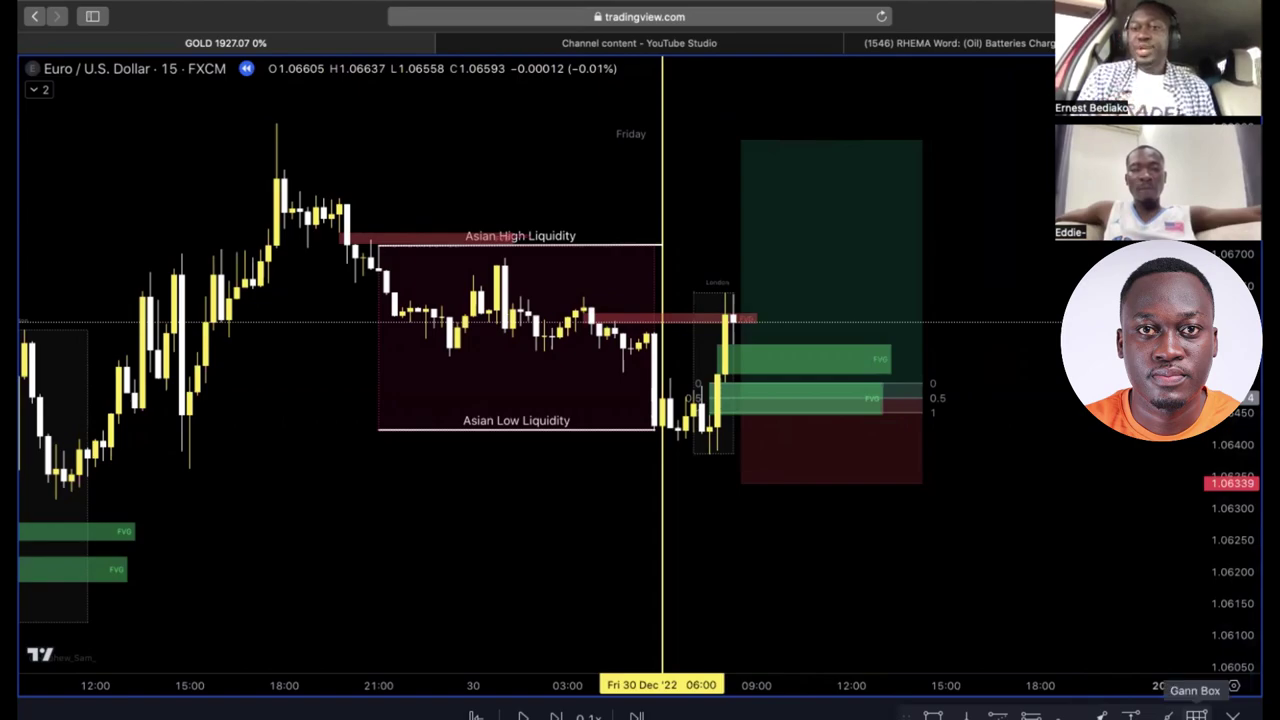
Cover the newer bullish FVG above the first one with a Gann Box from 07:45 to 15:15
{"action": "left_click", "coordinate": [1196, 714]}
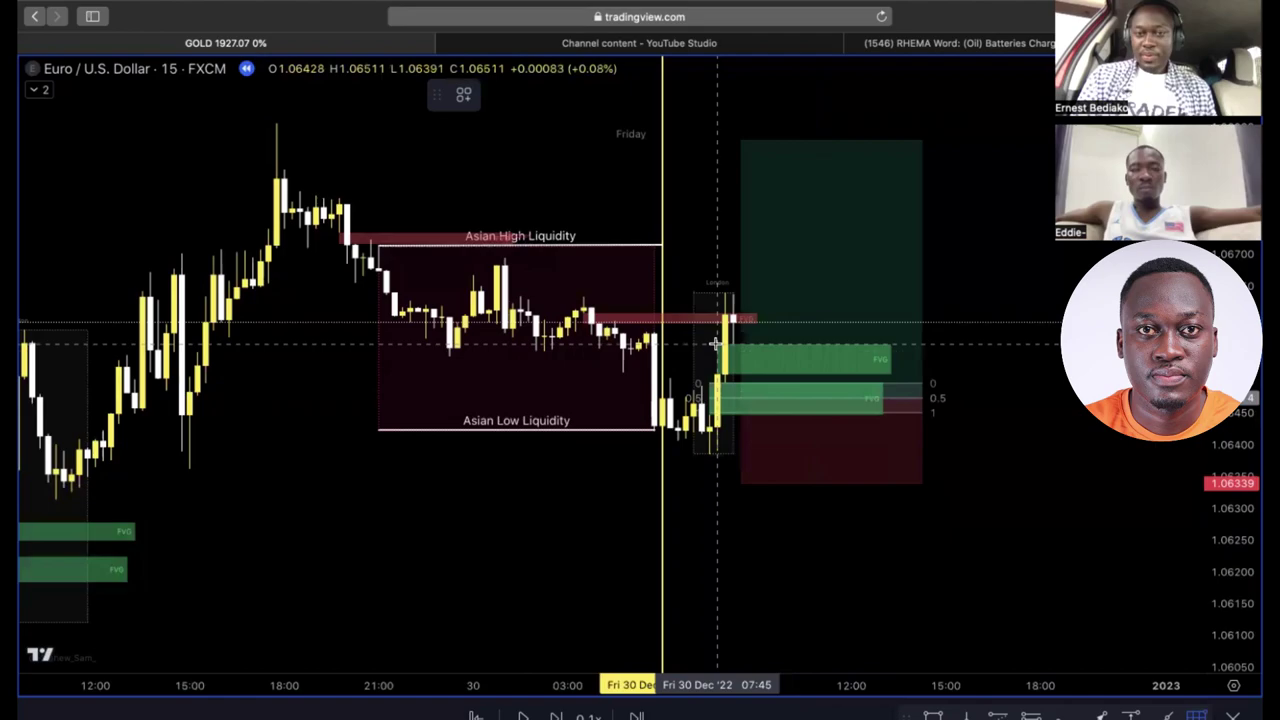
{"action": "left_click_drag", "start_coordinate": [715, 343], "coordinate": [953, 373]}
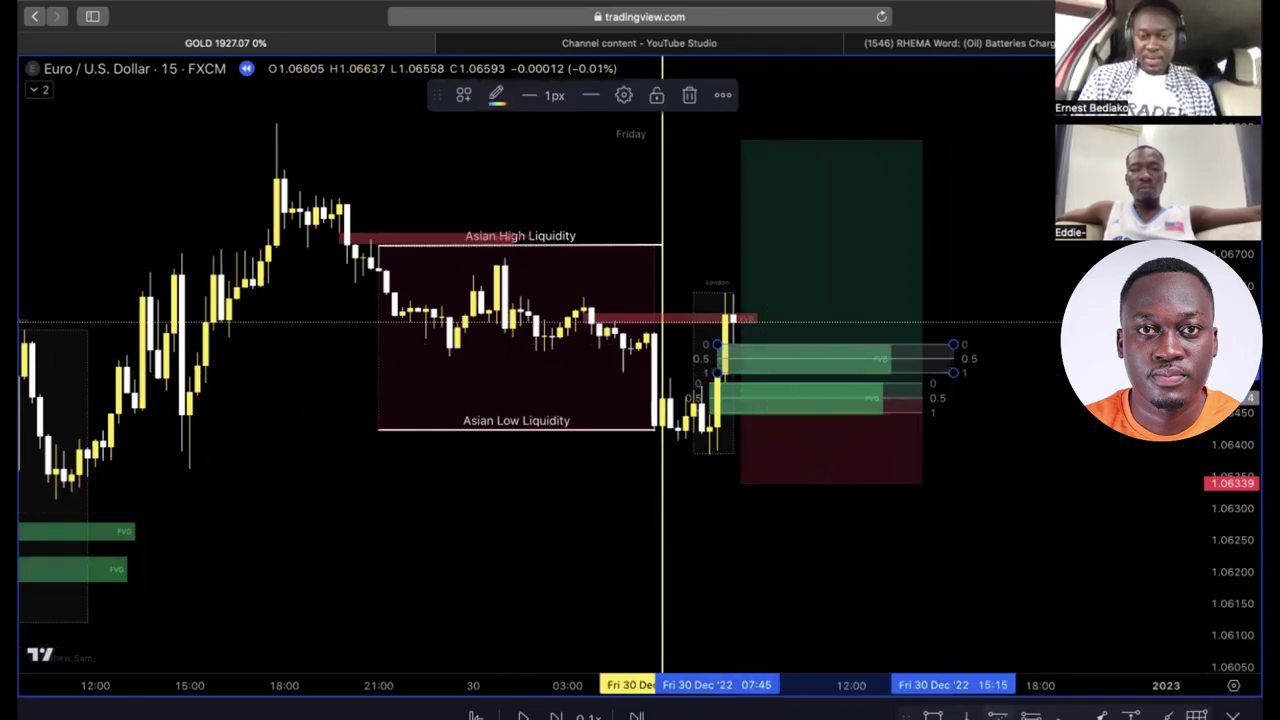
{"action": "left_click", "coordinate": [963, 560]}
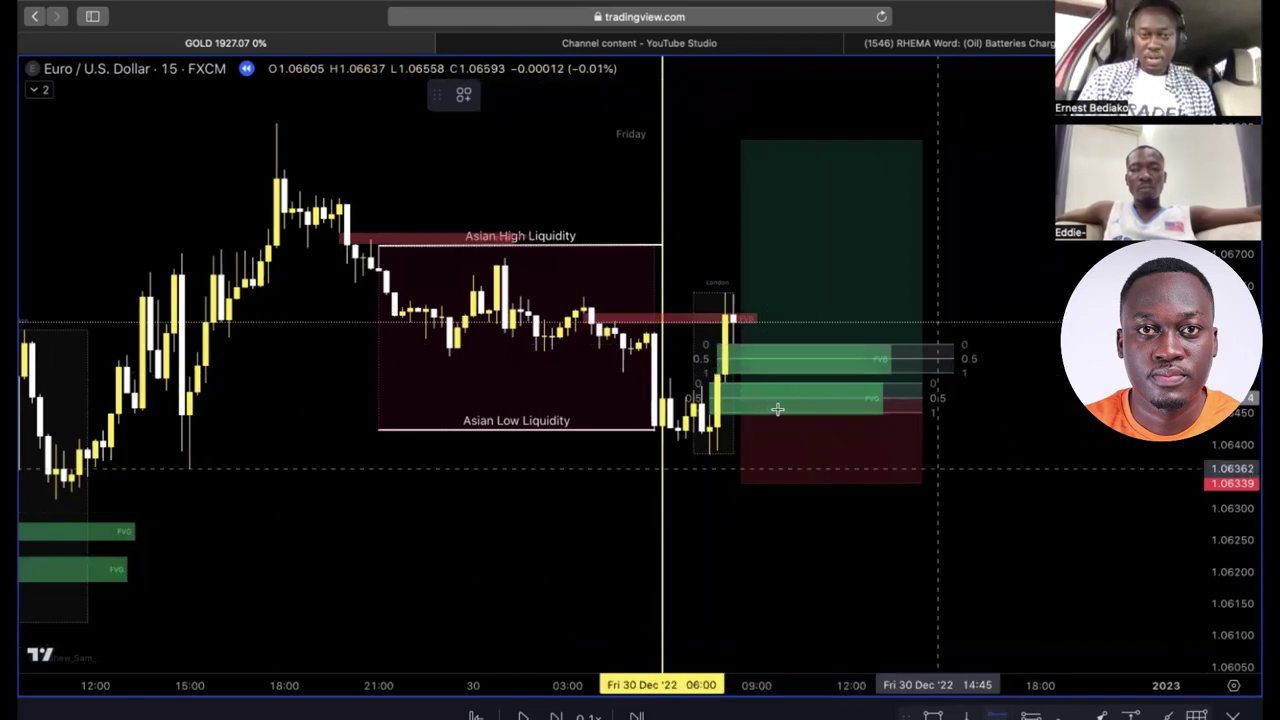
Place a second long position at 08:45 on the upper Gann Box's 0.5 level and apply the 1:3 template
{"action": "left_click", "coordinate": [748, 357]}
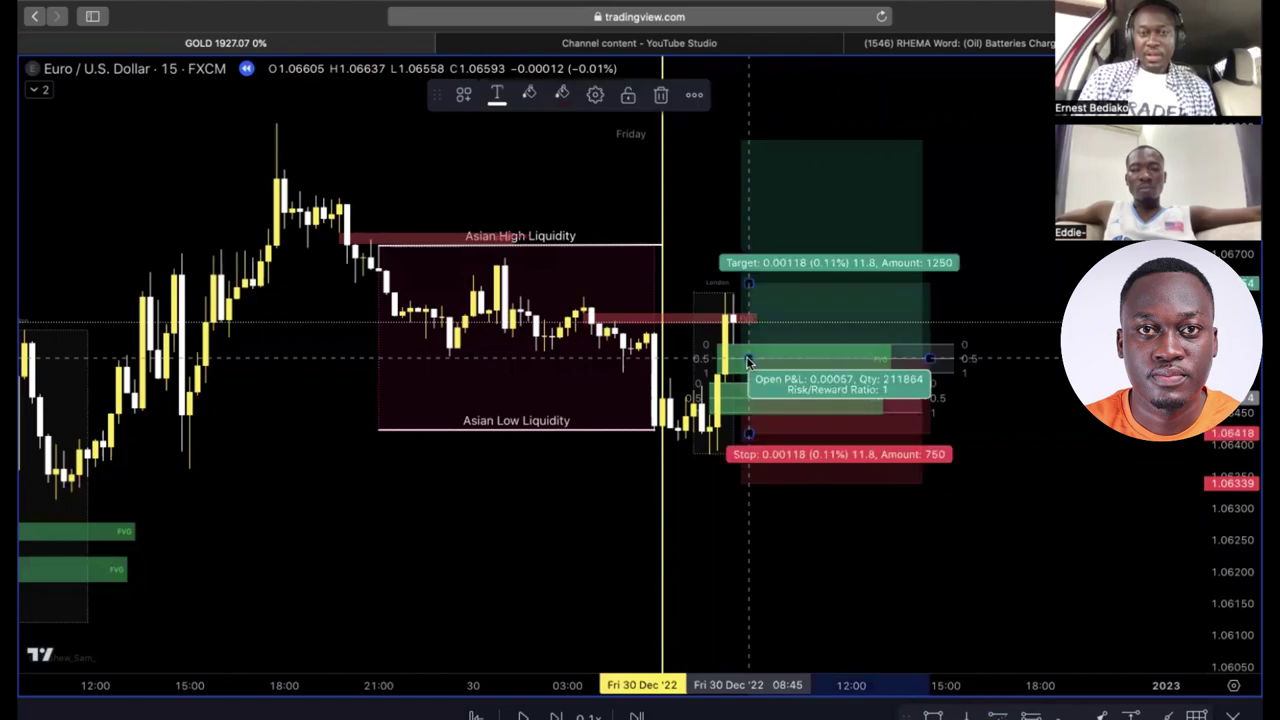
{"action": "left_click", "coordinate": [460, 97]}
{"action": "left_click", "coordinate": [504, 219]}
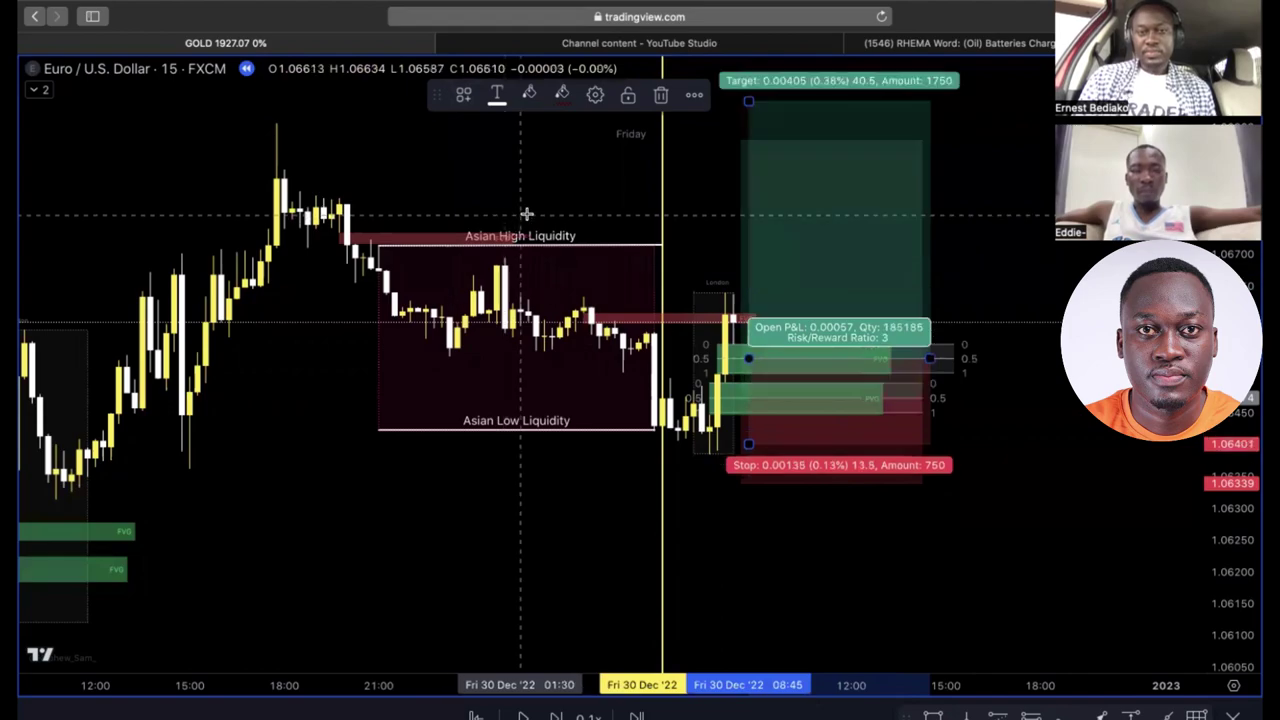
{"action": "left_click", "coordinate": [563, 207]}
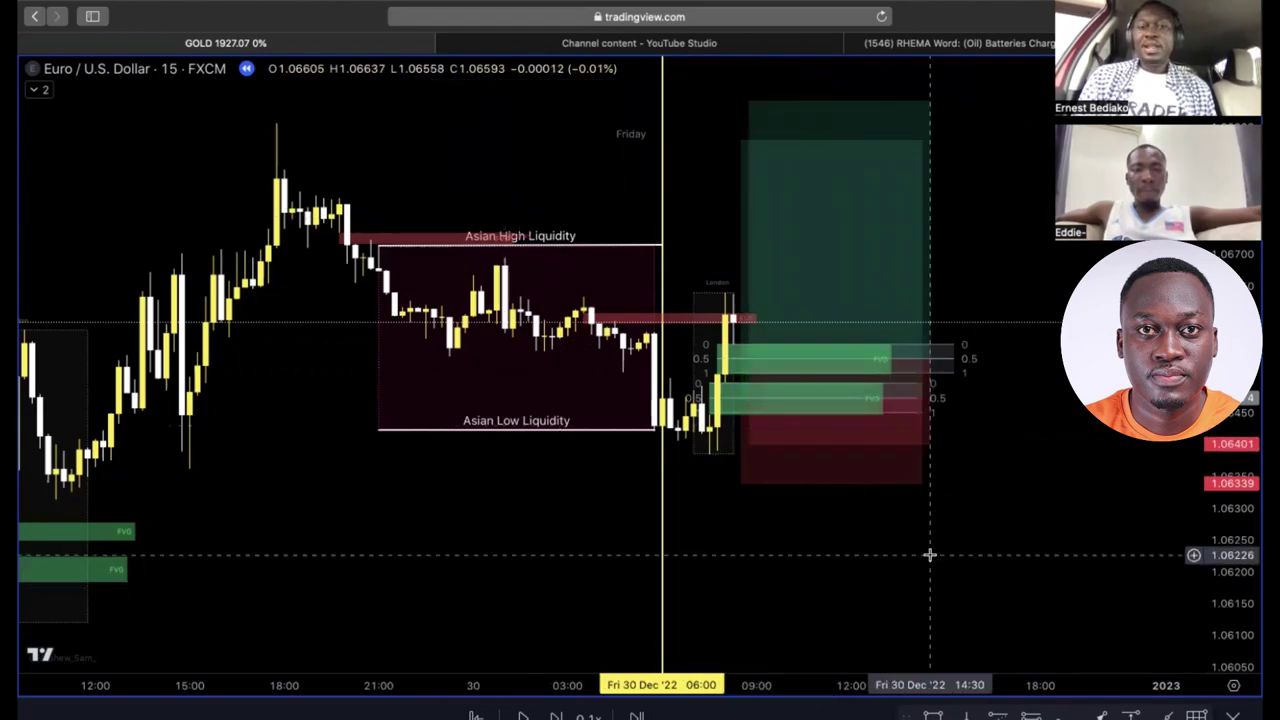
{"action": "left_click_drag", "start_coordinate": [754, 372], "coordinate": [789, 371]}
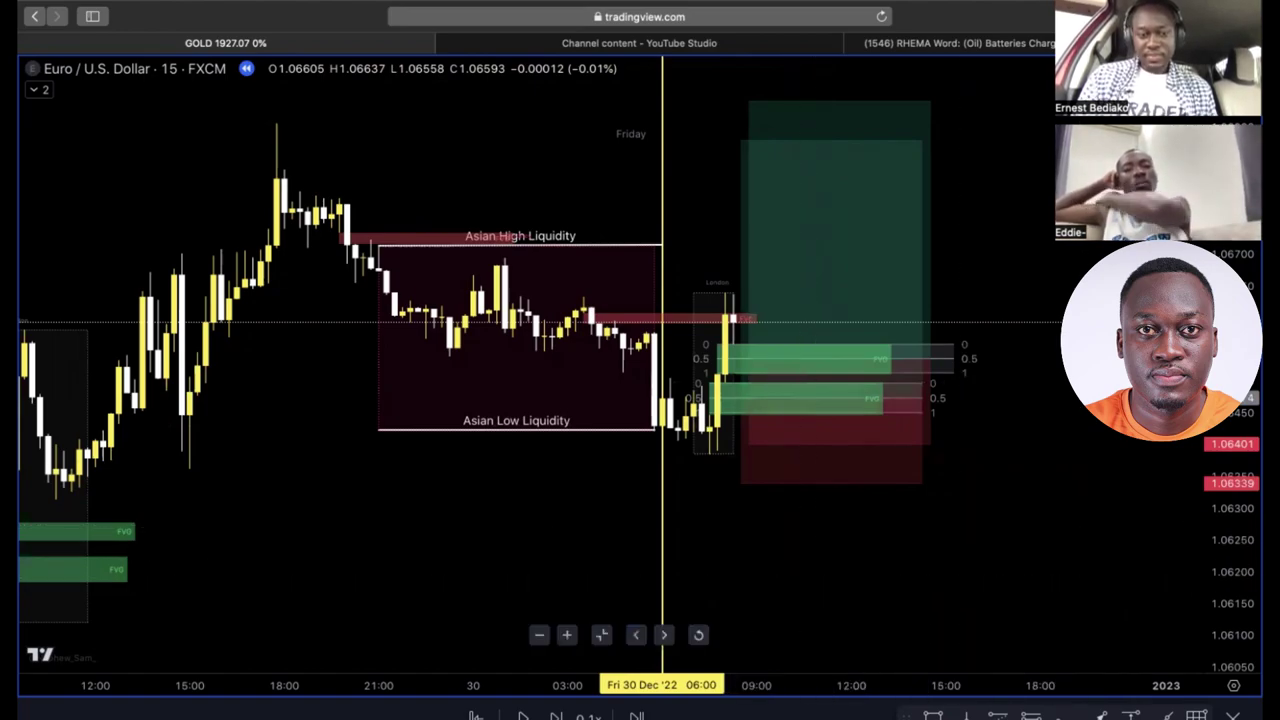
Replay the chart until price breaks above the Asian high, and cover the new bullish FVG with a Gann Box starting at 08:15
{"action": "left_click", "coordinate": [522, 716]}
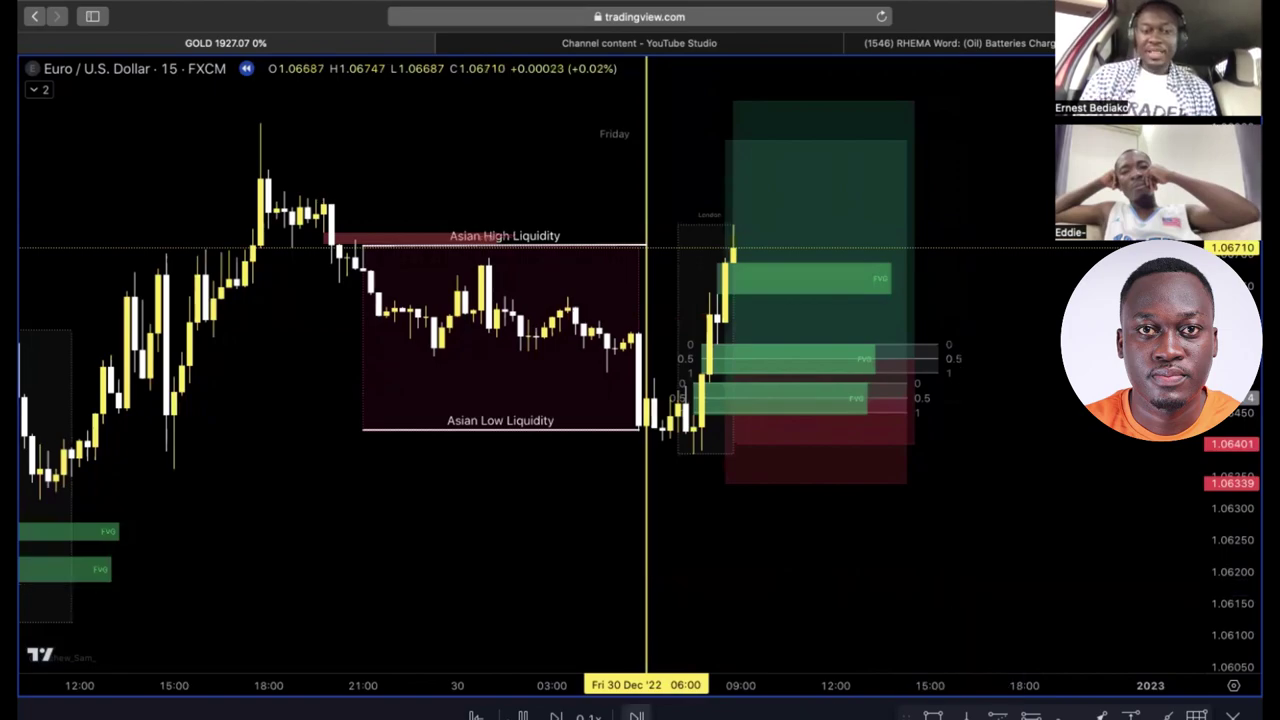
{"action": "left_click", "coordinate": [522, 716]}
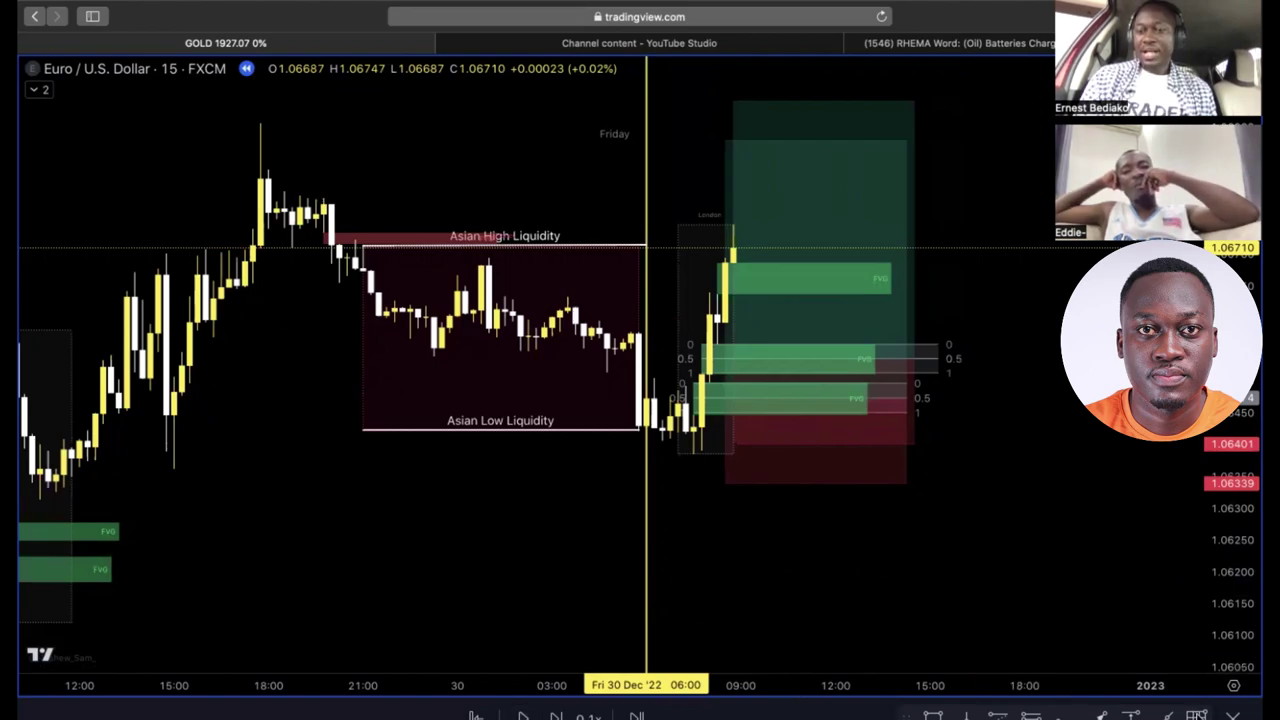
{"action": "left_click", "coordinate": [1196, 716]}
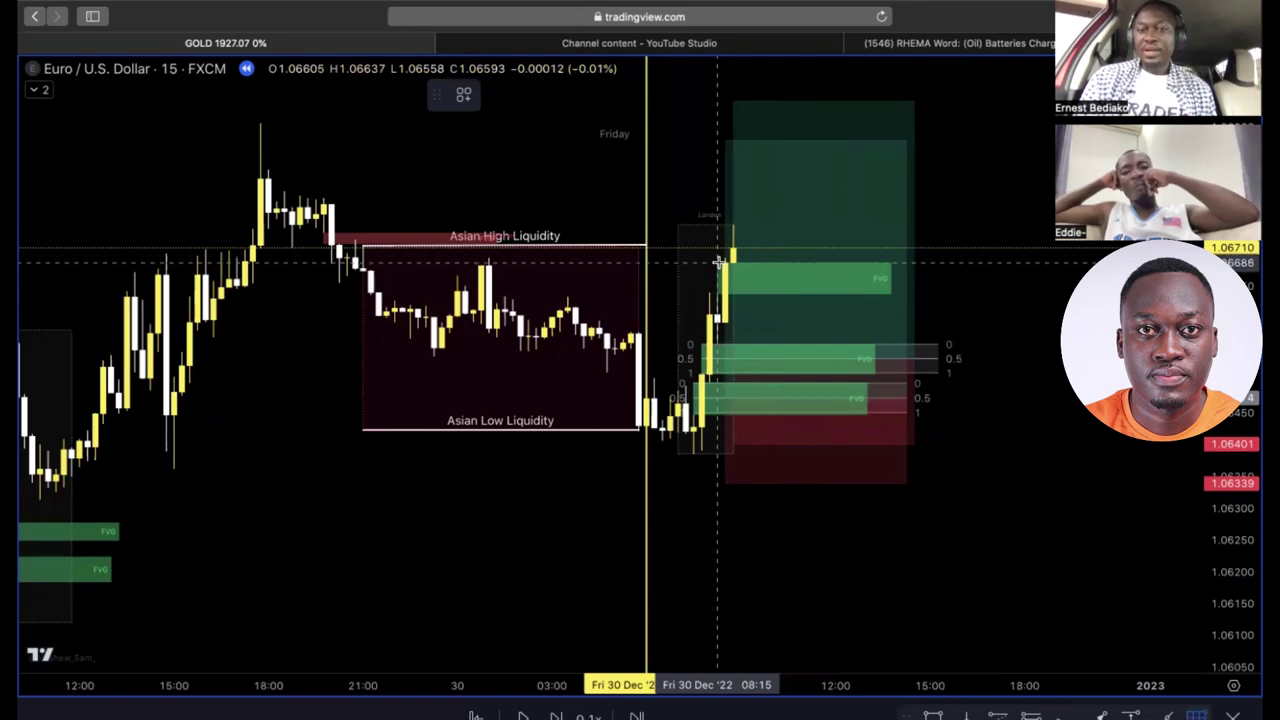
{"action": "mouse_move", "coordinate": [718, 262]}
{"action": "left_mouse_down"}
{"action": "mouse_move", "coordinate": [811, 289]}
{"action": "mouse_move", "coordinate": [945, 294]}
{"action": "left_mouse_up"}
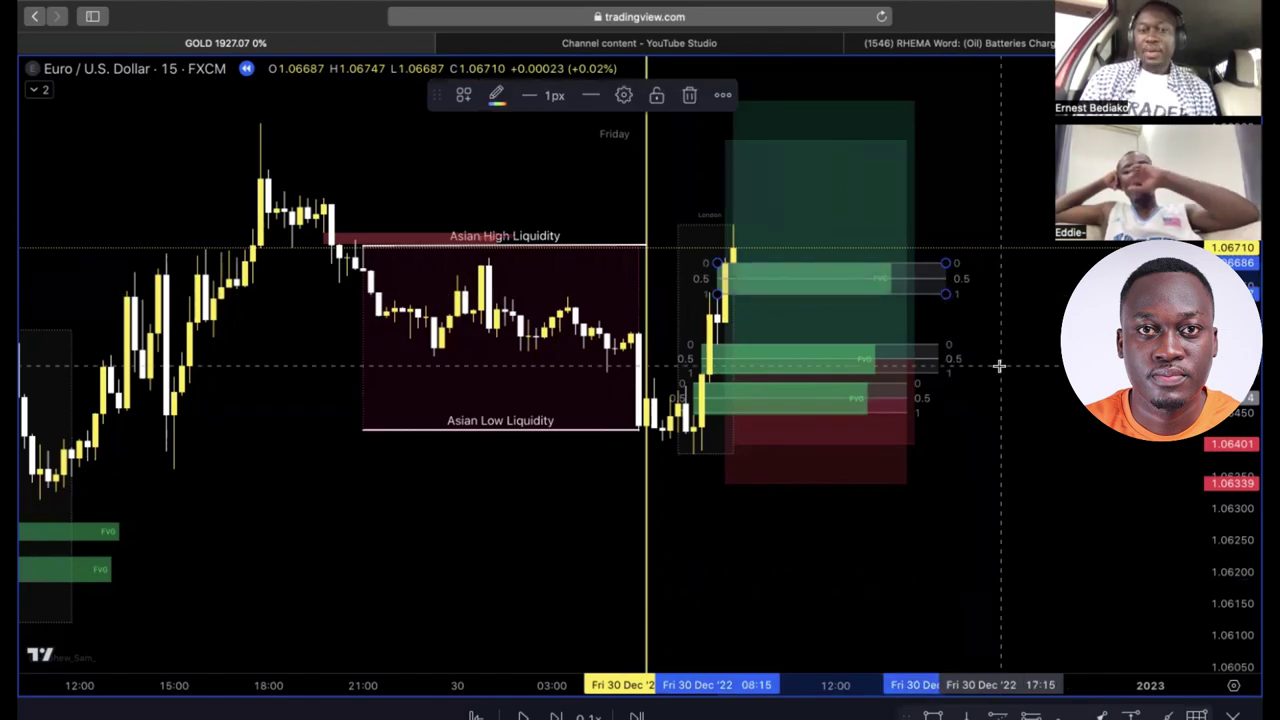
{"action": "left_click", "coordinate": [999, 366]}
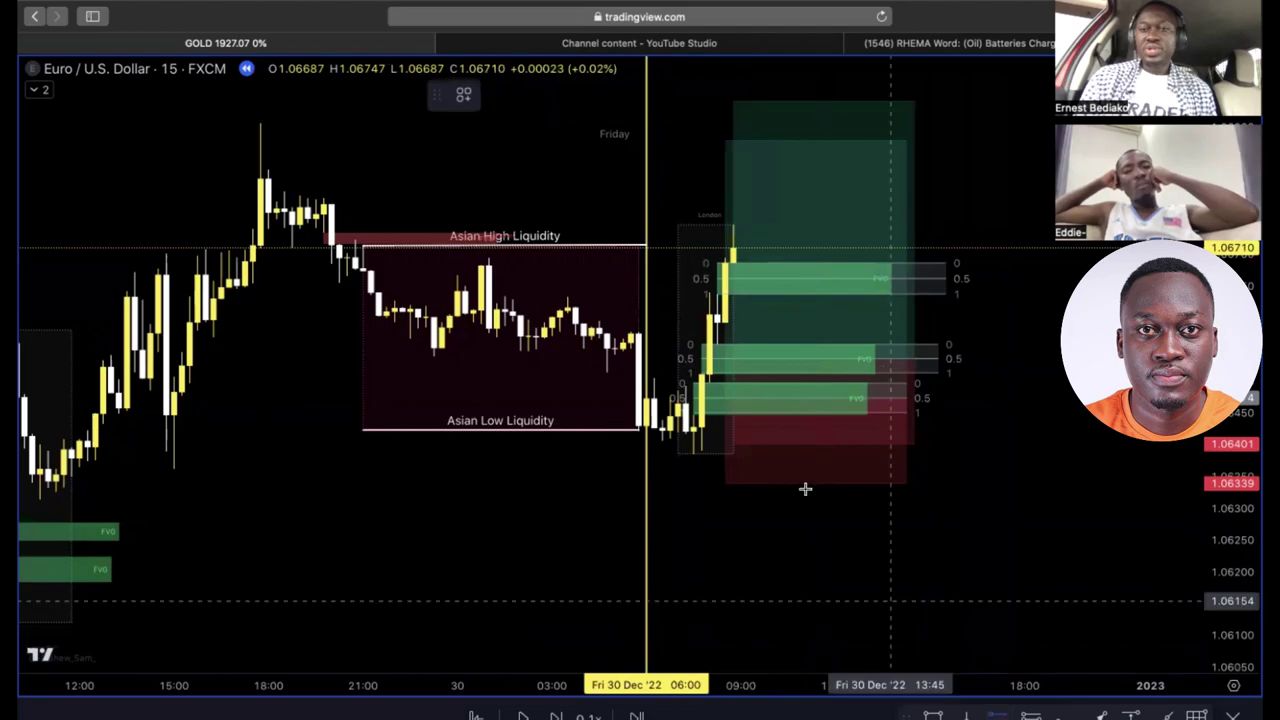
Place a third long position at 09:15 on the uppermost Gann Box's 0.5 level and apply the 1:3 template
{"action": "left_click", "coordinate": [749, 277]}
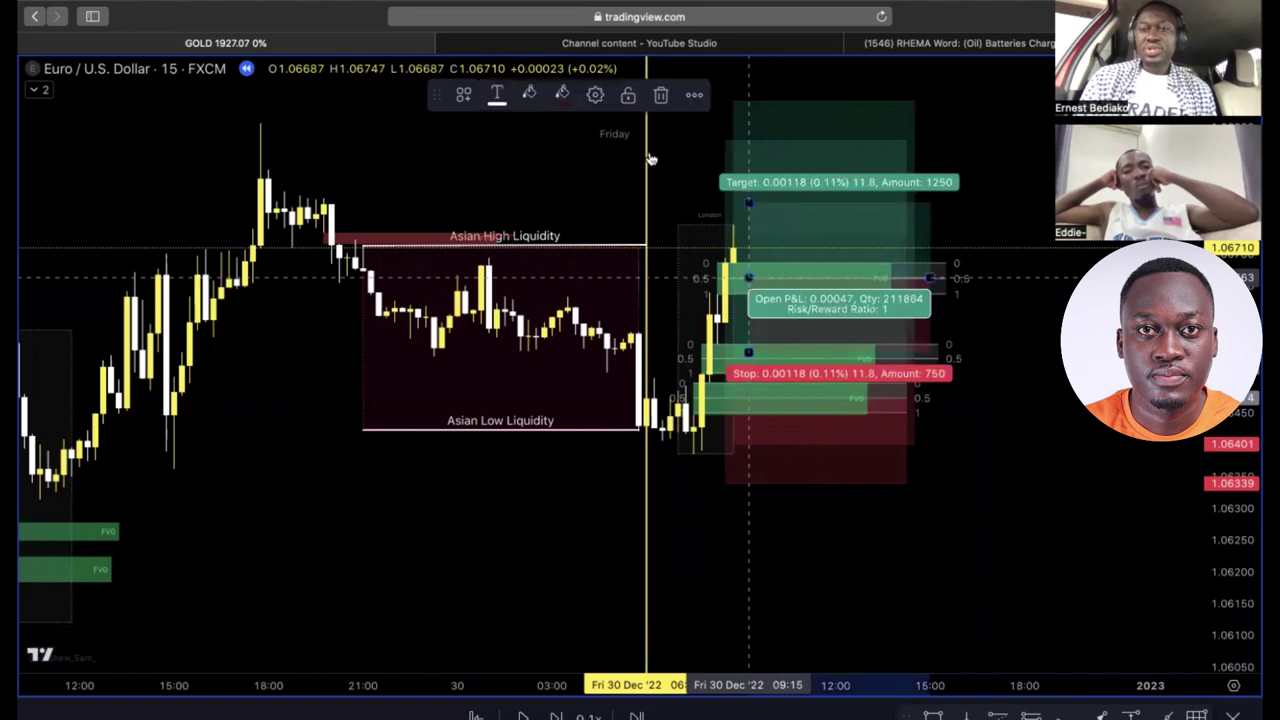
{"action": "left_click", "coordinate": [464, 95]}
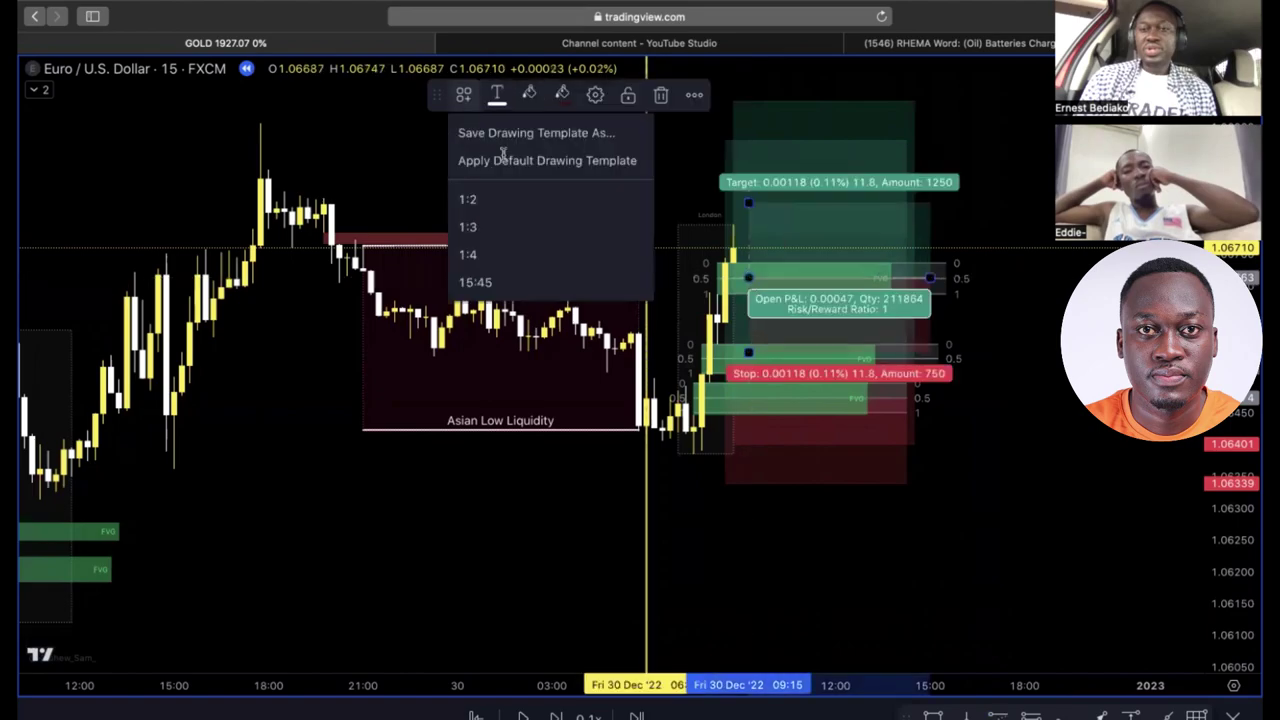
{"action": "left_click", "coordinate": [519, 236]}
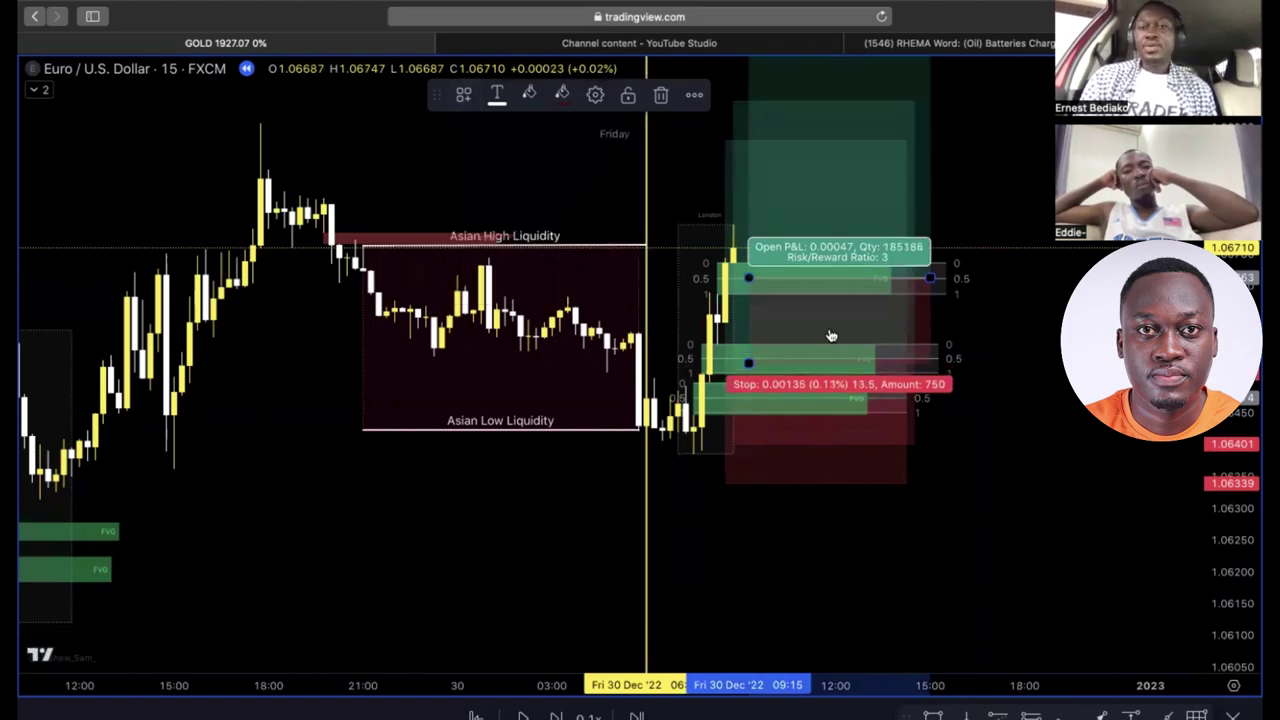
{"action": "left_click", "coordinate": [1139, 454]}
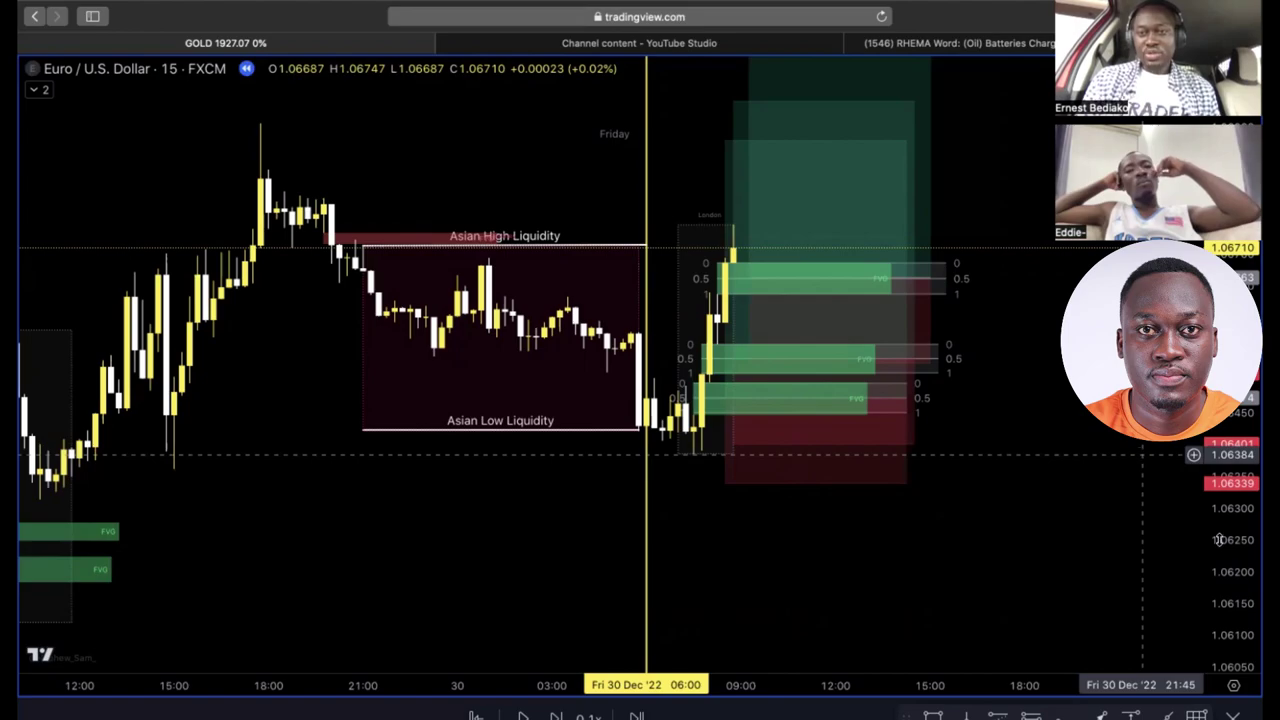
Resume the bar replay and check the uppermost long position as price retraces towards its stop
{"action": "left_click", "coordinate": [873, 400]}
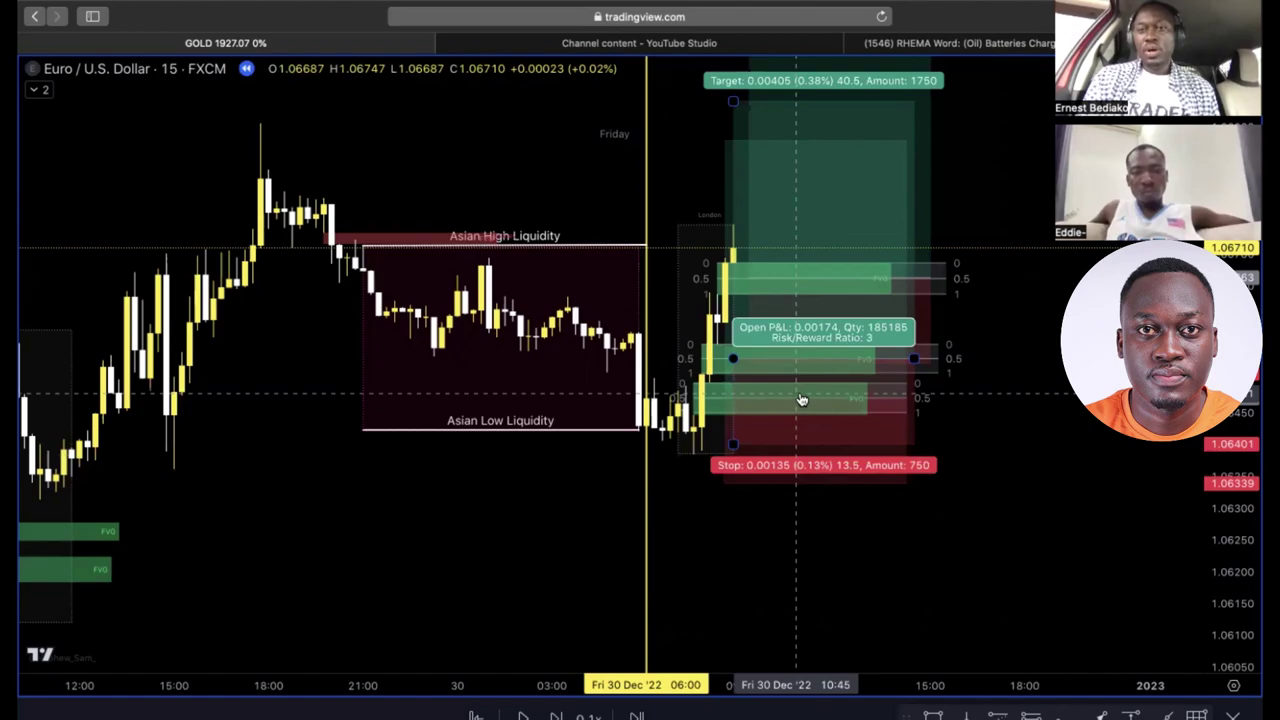
{"action": "left_click_drag", "start_coordinate": [801, 399], "coordinate": [935, 290]}
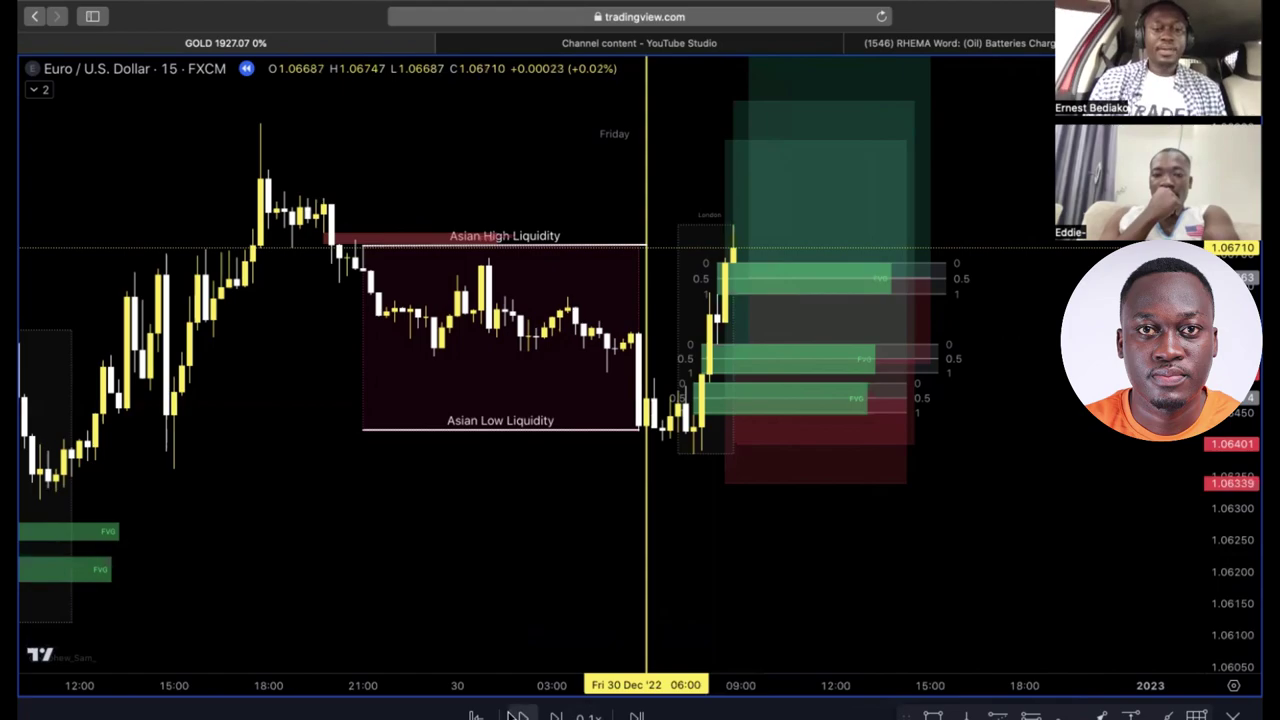
{"action": "left_click", "coordinate": [522, 716]}
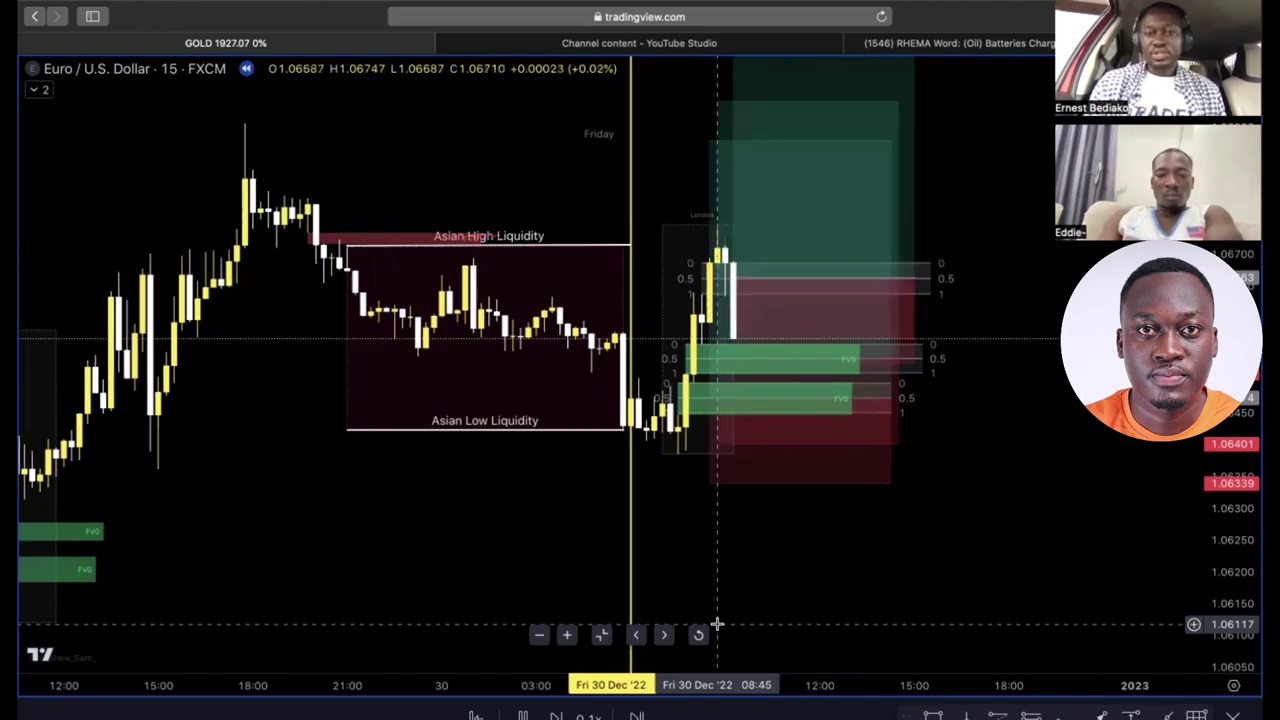
{"action": "left_click", "coordinate": [735, 285]}
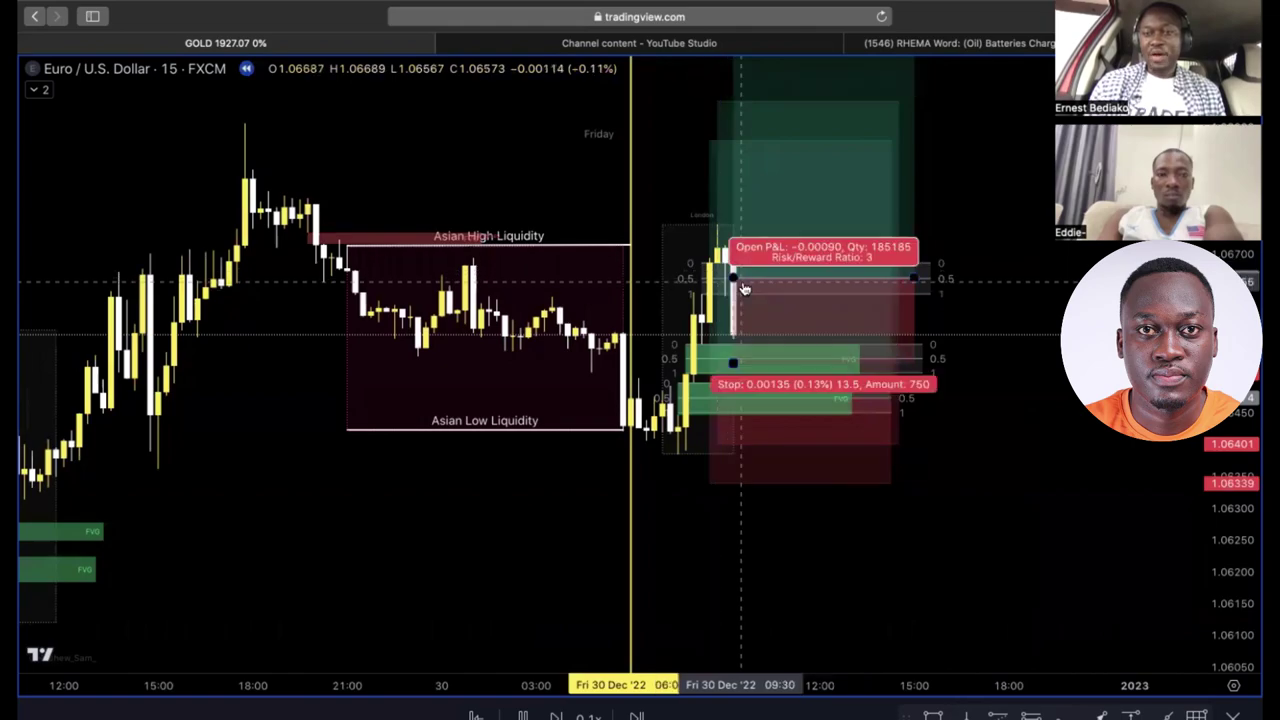
{"action": "left_click", "coordinate": [908, 385]}
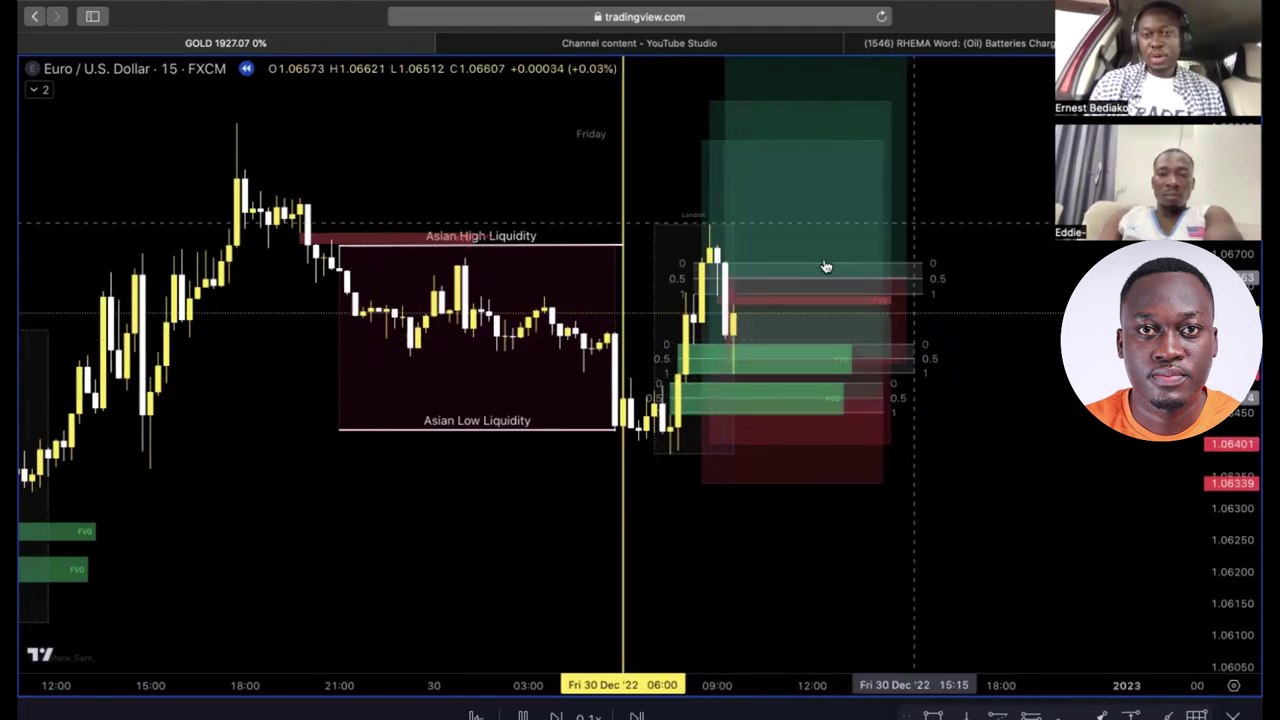
Delete the stopped-out 09:15 long position and the uppermost Gann Box around its entry
{"action": "left_click", "coordinate": [895, 287]}
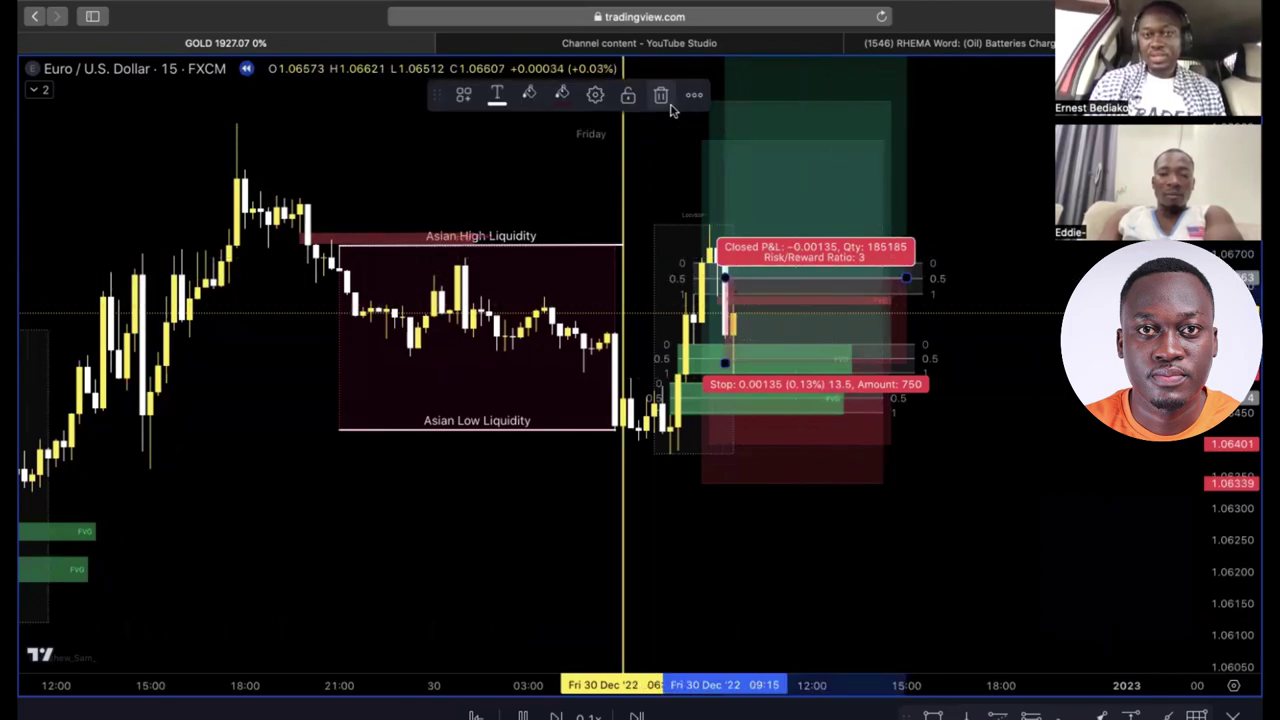
{"action": "left_click_drag", "start_coordinate": [863, 225], "coordinate": [846, 306]}
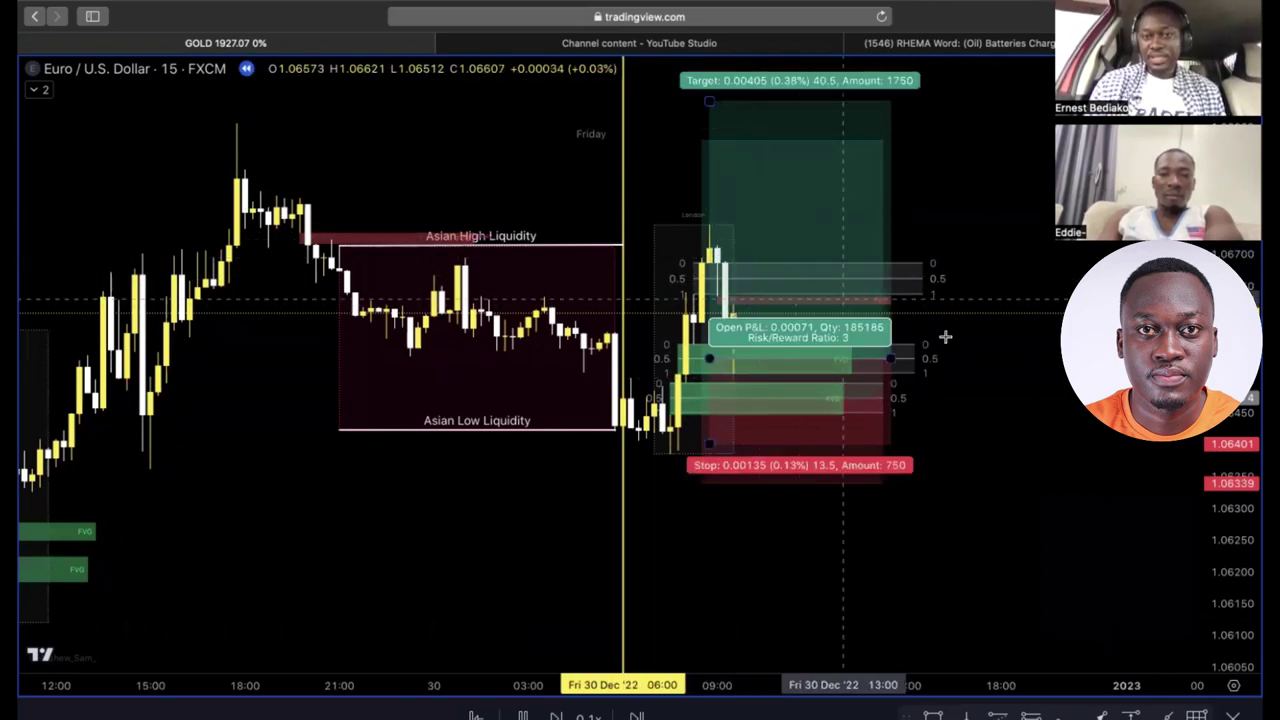
{"action": "left_click", "coordinate": [921, 284]}
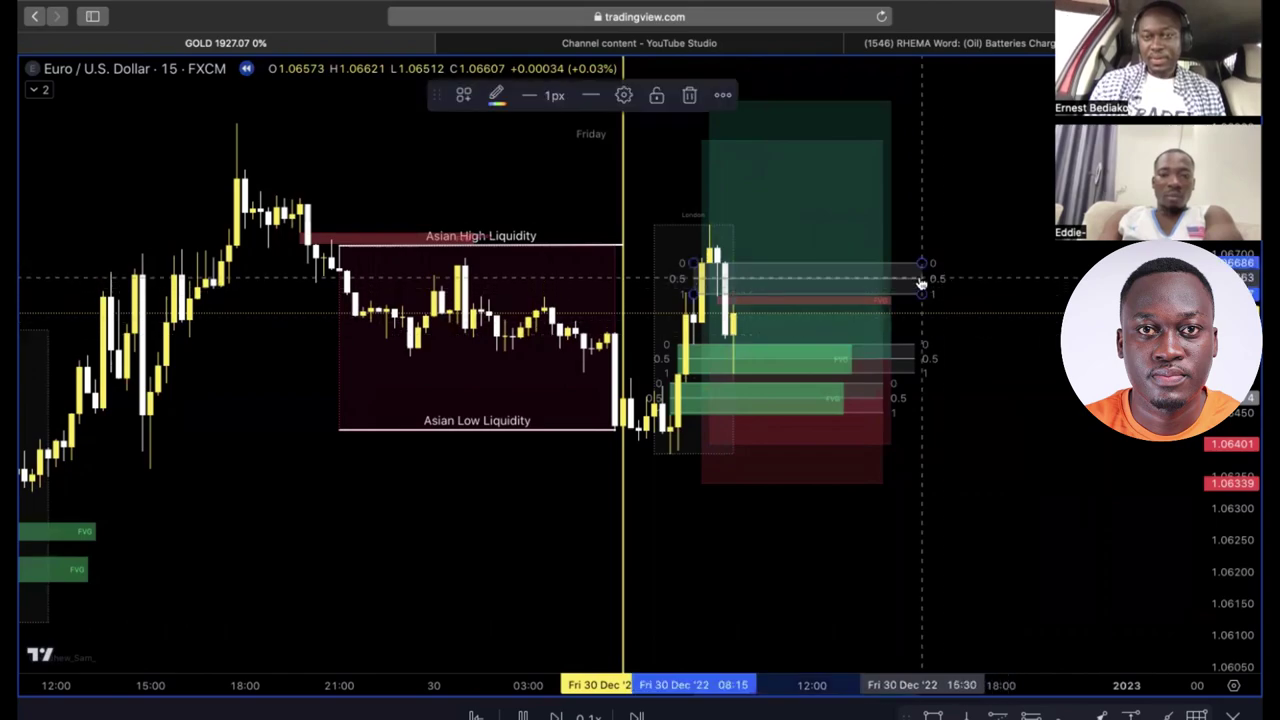
{"action": "left_click", "coordinate": [689, 97]}
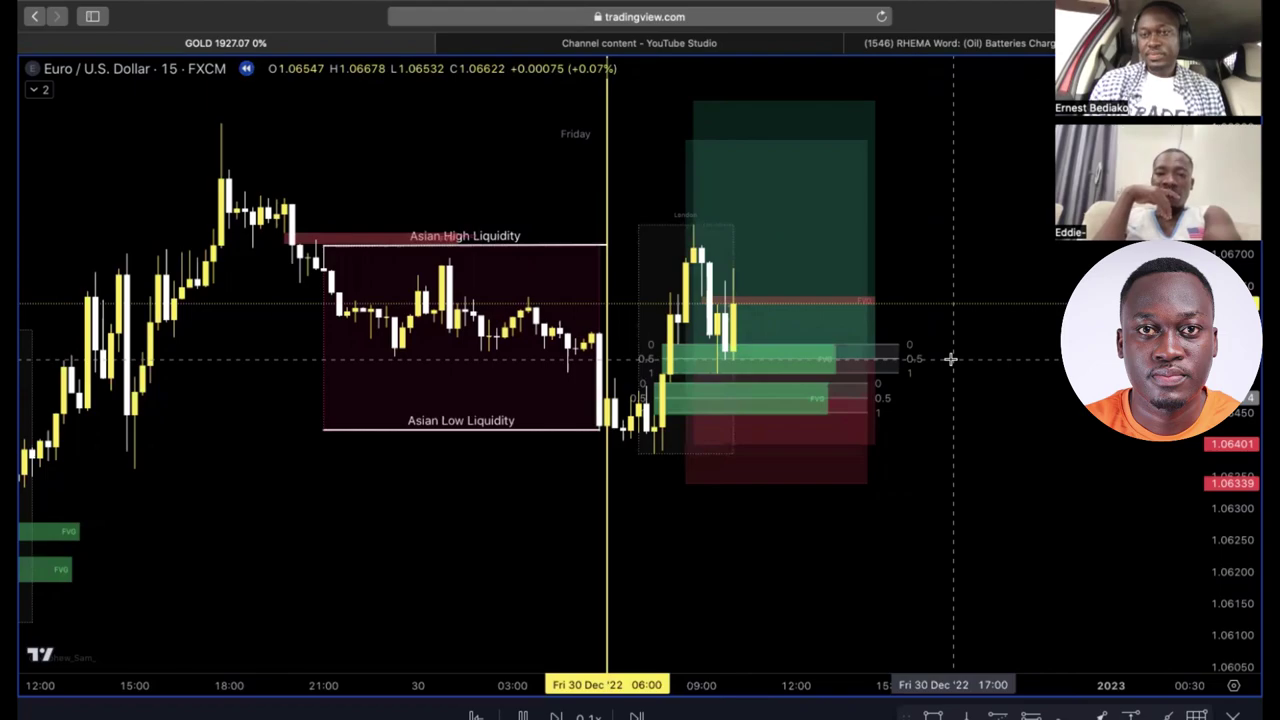
Shorten the 08:45 long position so that it ends at 12:30
{"action": "mouse_move", "coordinate": [791, 360]}
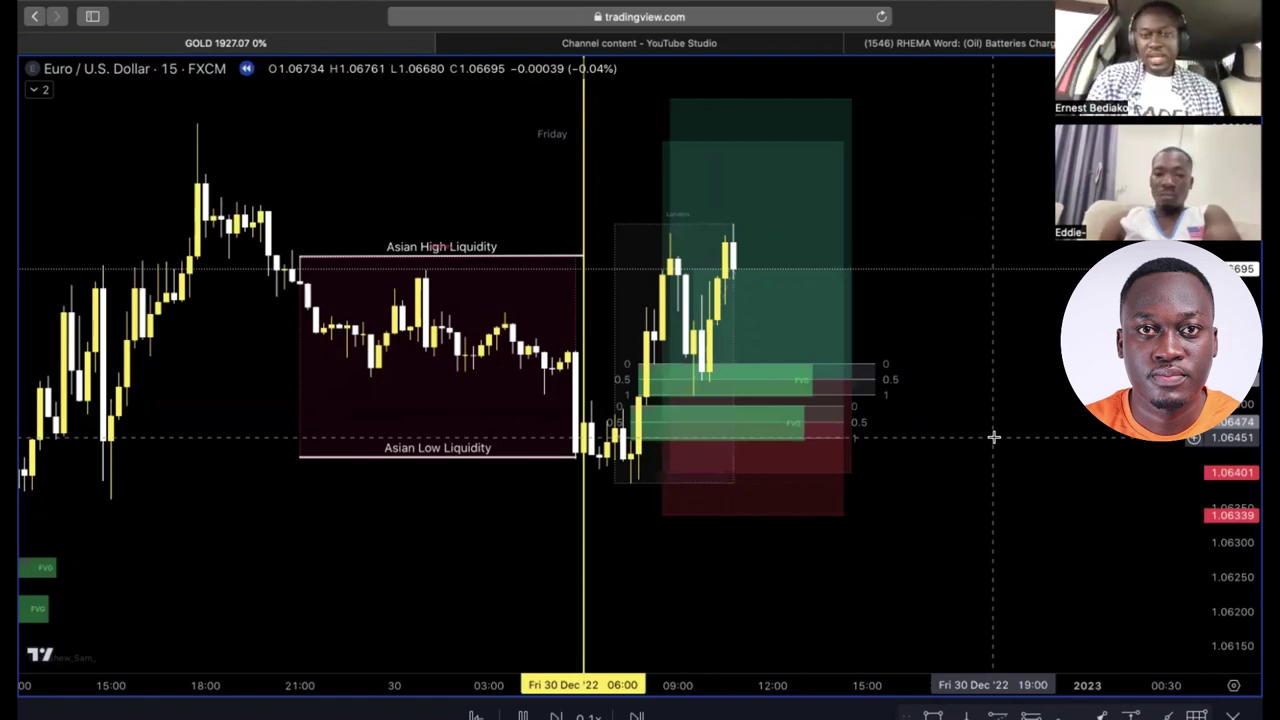
{"action": "left_click", "coordinate": [838, 410]}
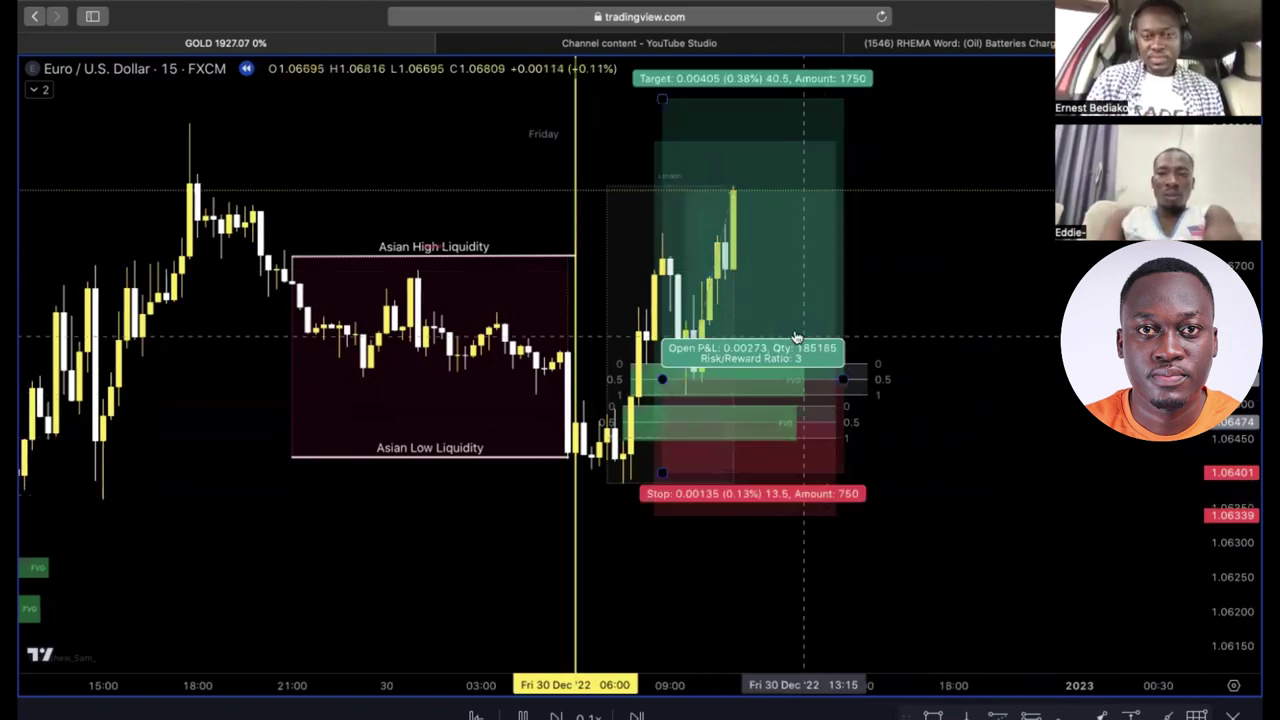
{"action": "left_click_drag", "start_coordinate": [841, 380], "coordinate": [778, 384]}
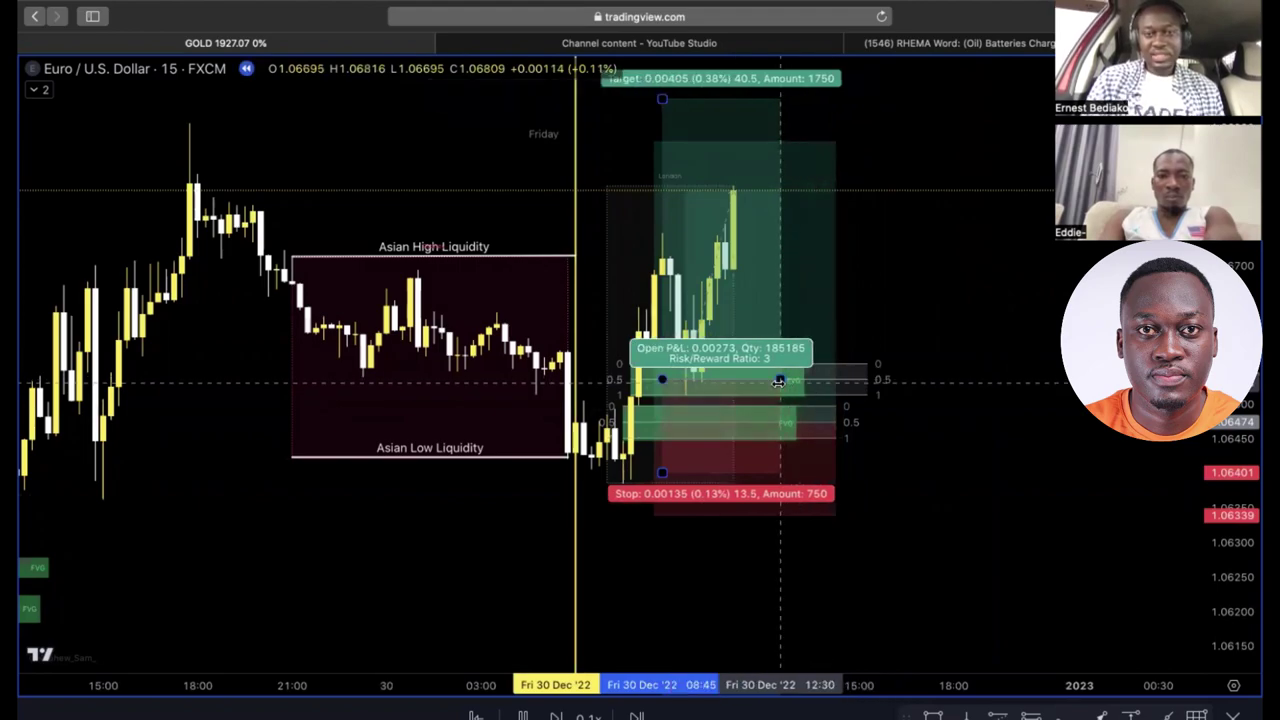
{"action": "left_click", "coordinate": [948, 331]}
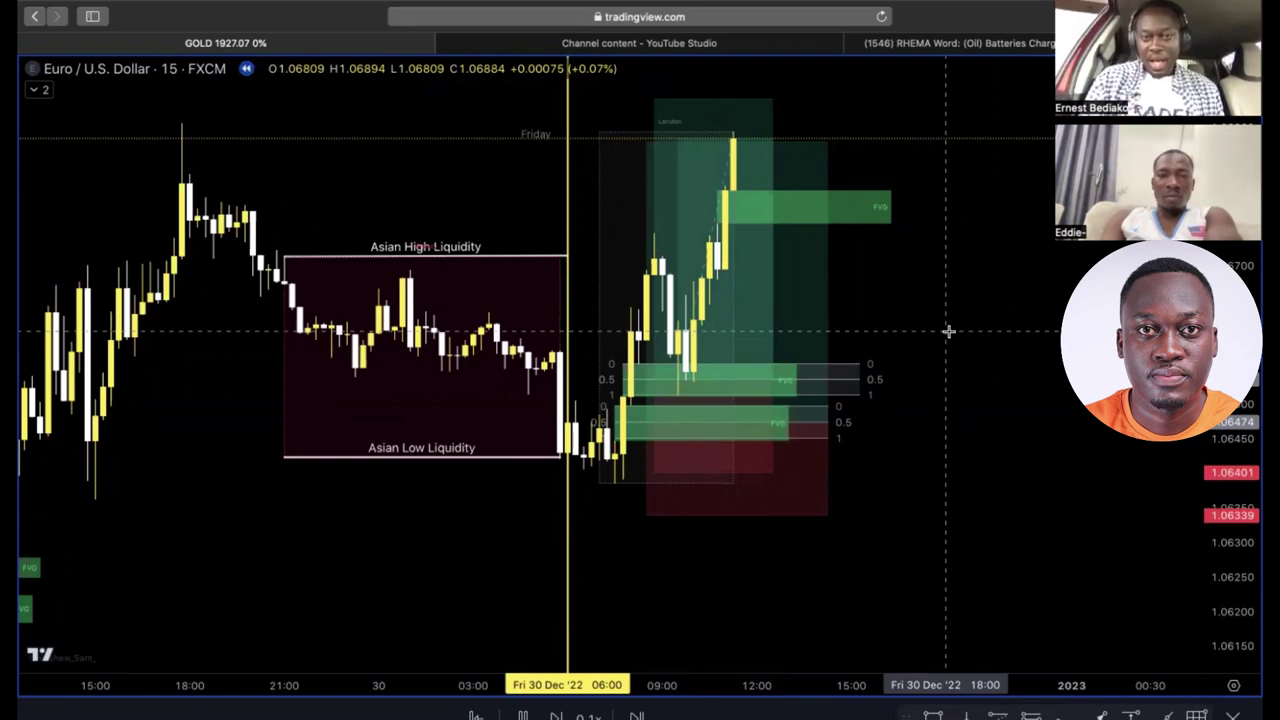
{"action": "left_click", "coordinate": [814, 349]}
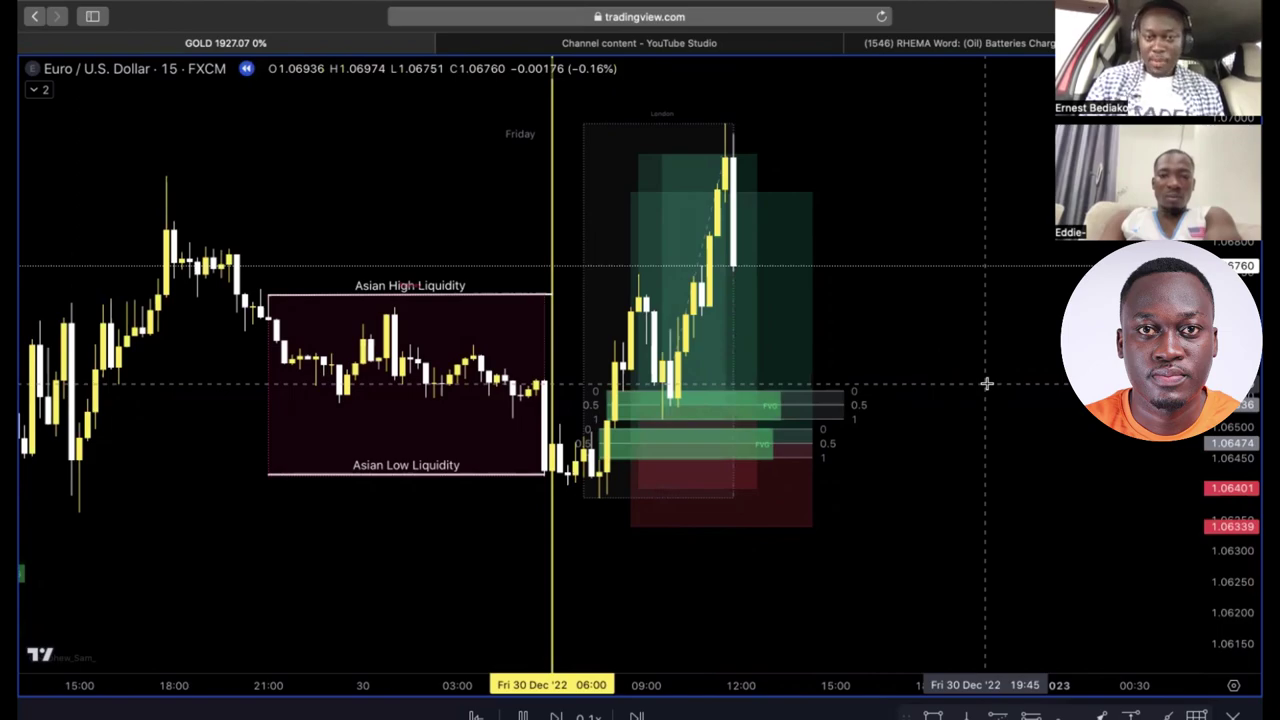
Delete both remaining long positions, the one starting at 08:30 and the one starting at 08:45
{"action": "left_click", "coordinate": [768, 458]}
{"action": "left_click_drag", "start_coordinate": [770, 460], "coordinate": [808, 434]}
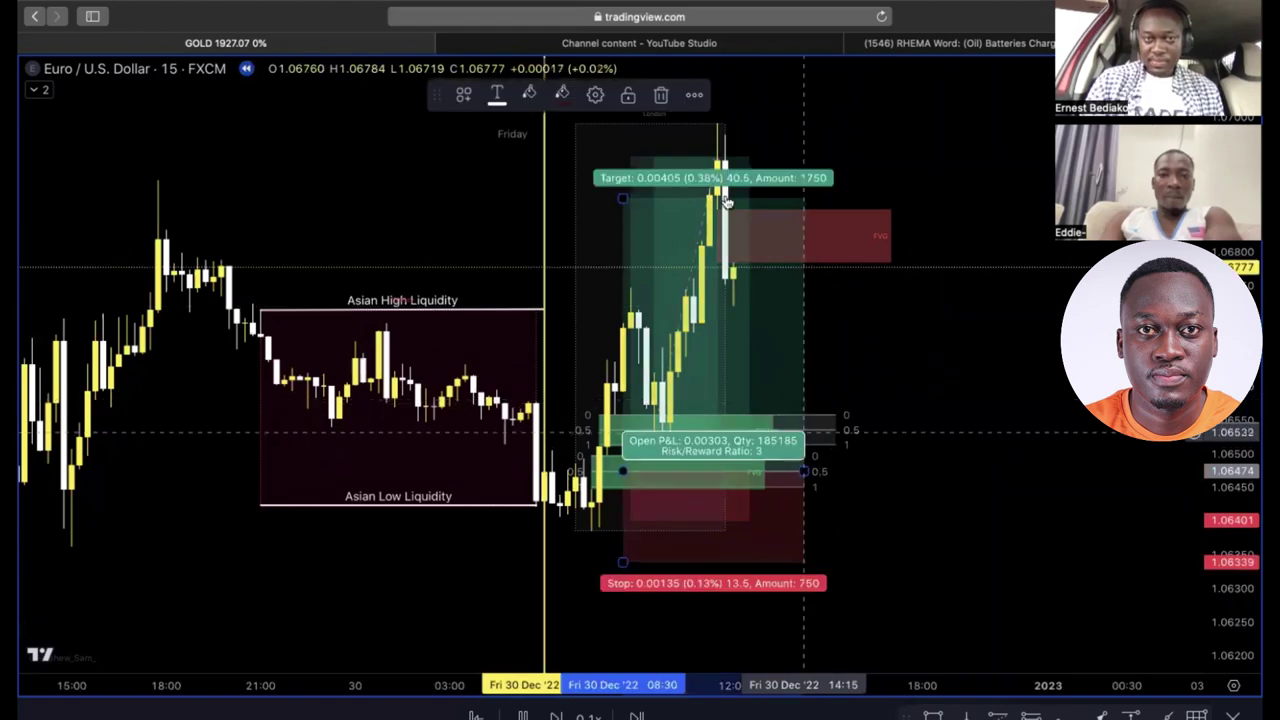
{"action": "left_click", "coordinate": [661, 94]}
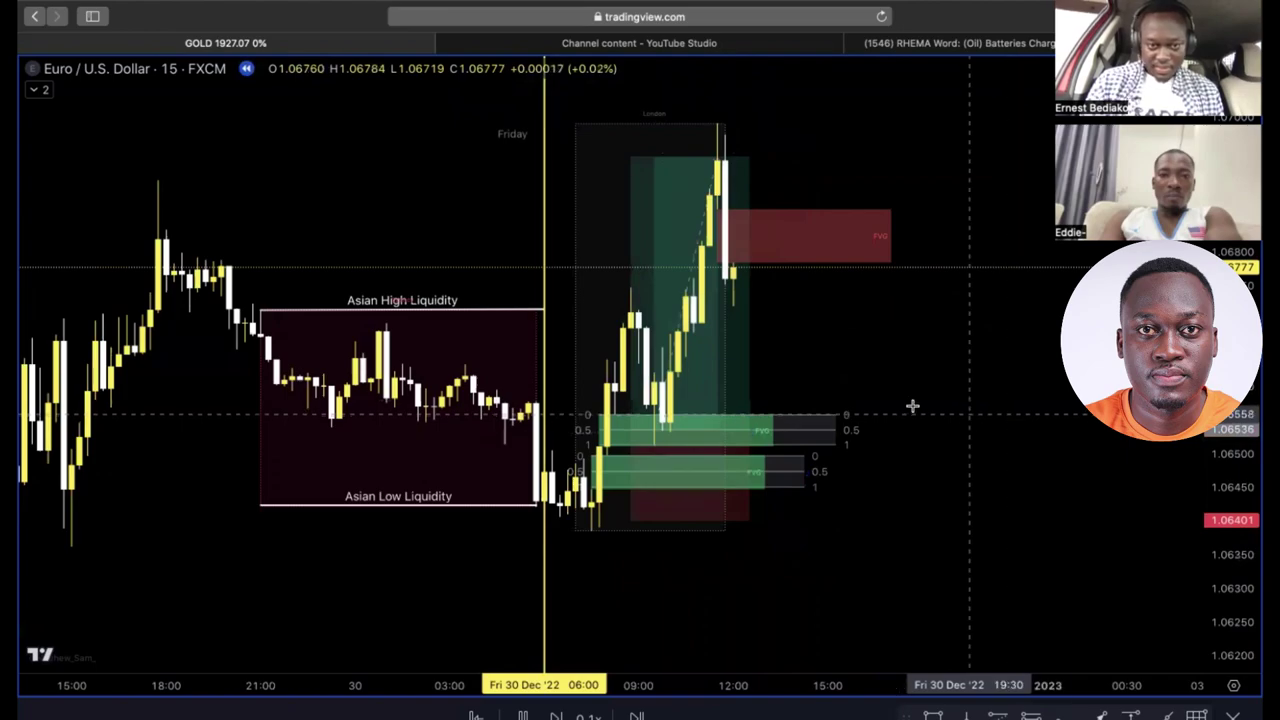
{"action": "left_click", "coordinate": [738, 378]}
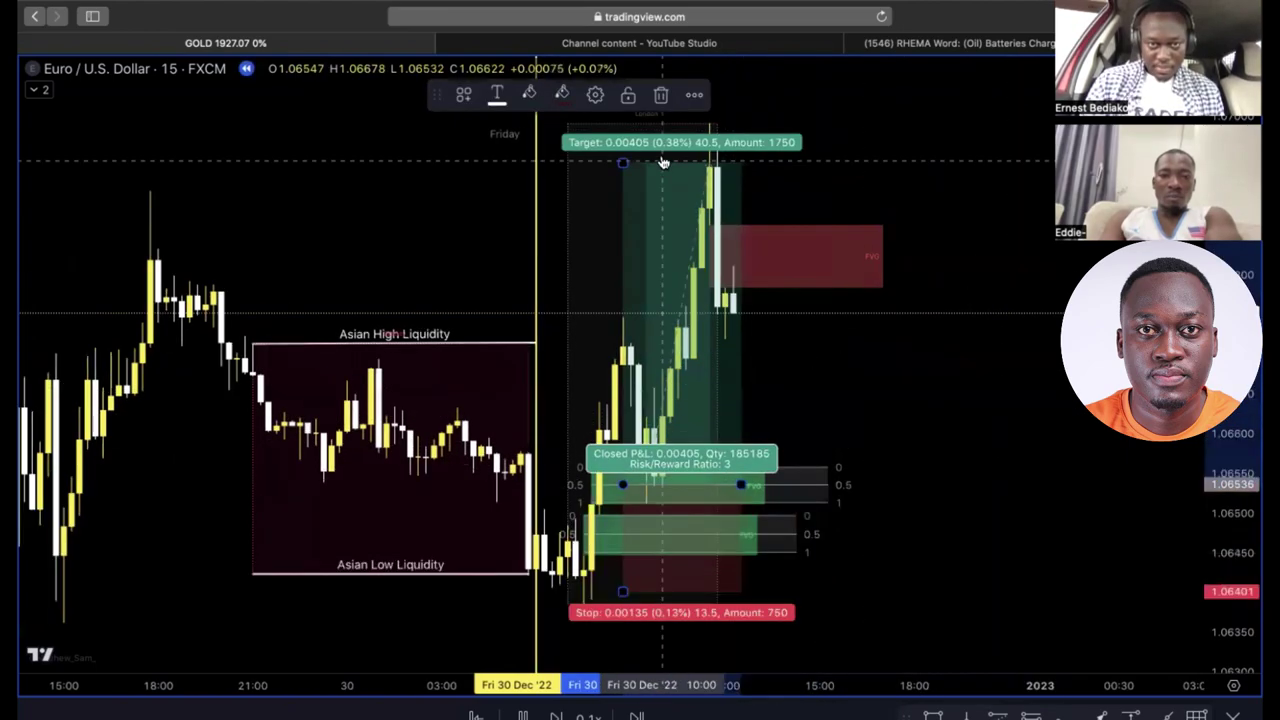
{"action": "left_click", "coordinate": [661, 94]}
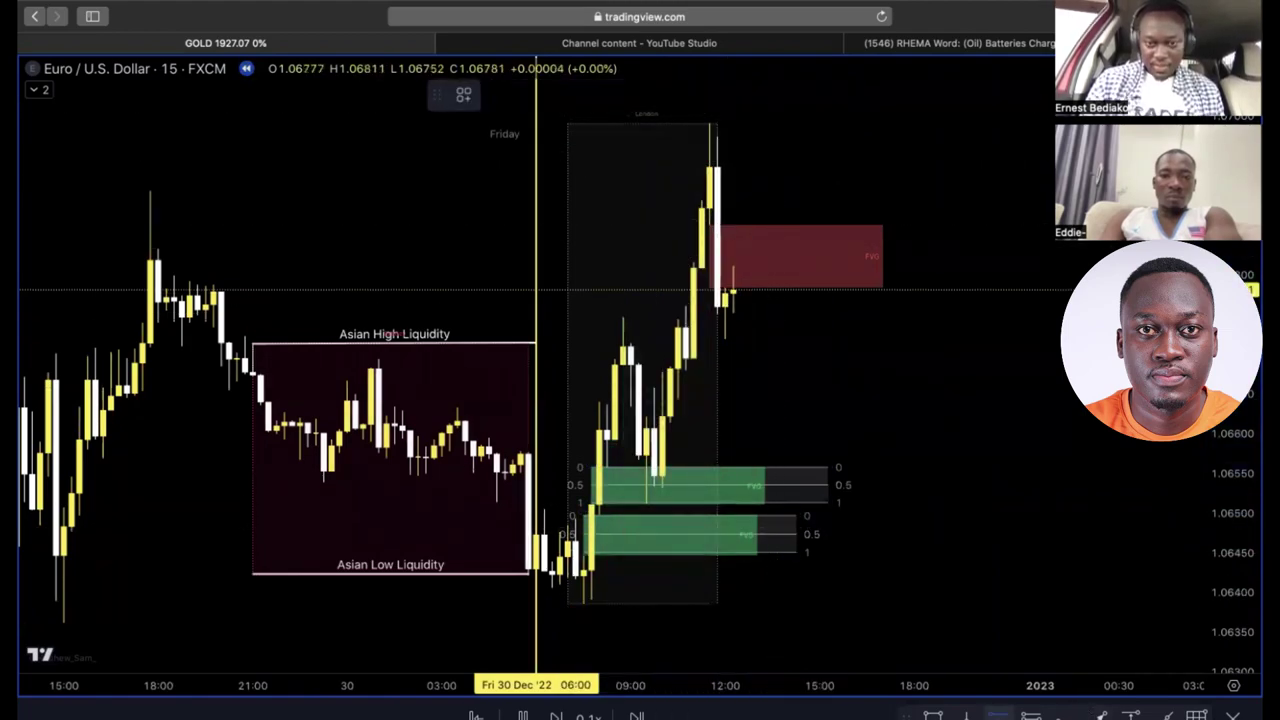
Place a new long position at 09:30 on the lowest Gann Box's 0.5 level and apply the 1:3 template
{"action": "left_click", "coordinate": [646, 534]}
{"action": "left_click", "coordinate": [463, 94]}
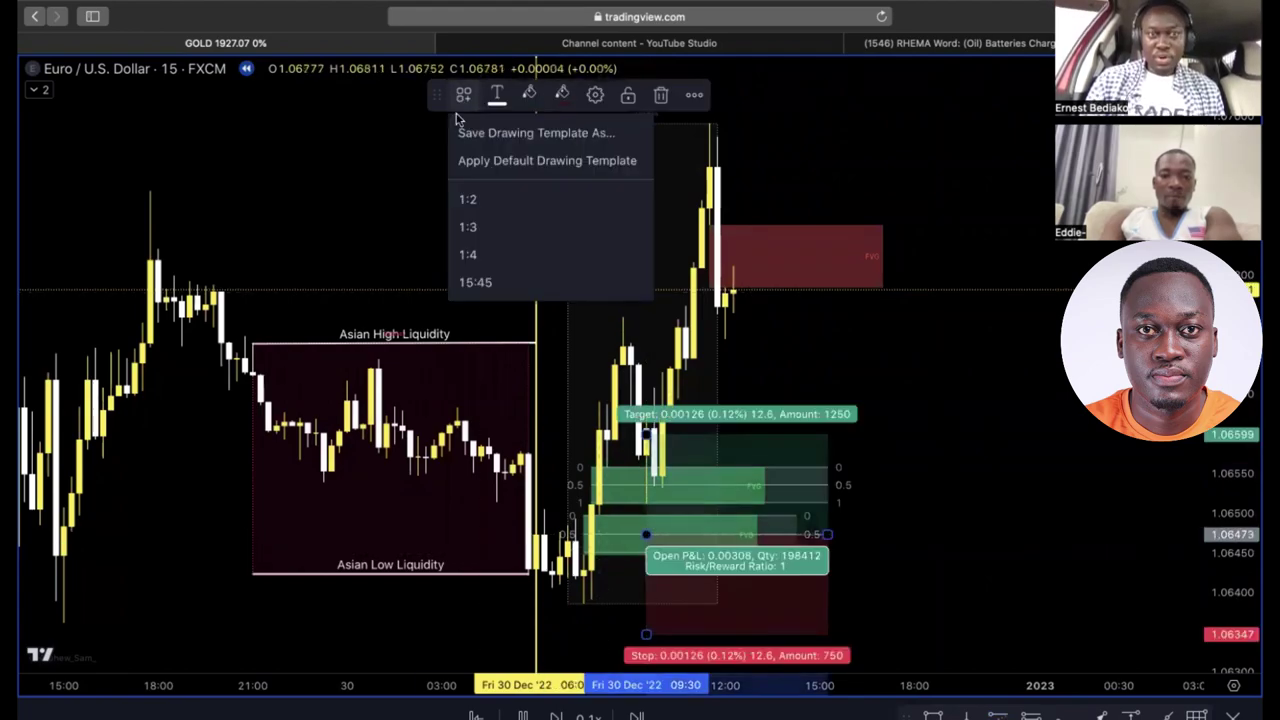
{"action": "left_click", "coordinate": [480, 223]}
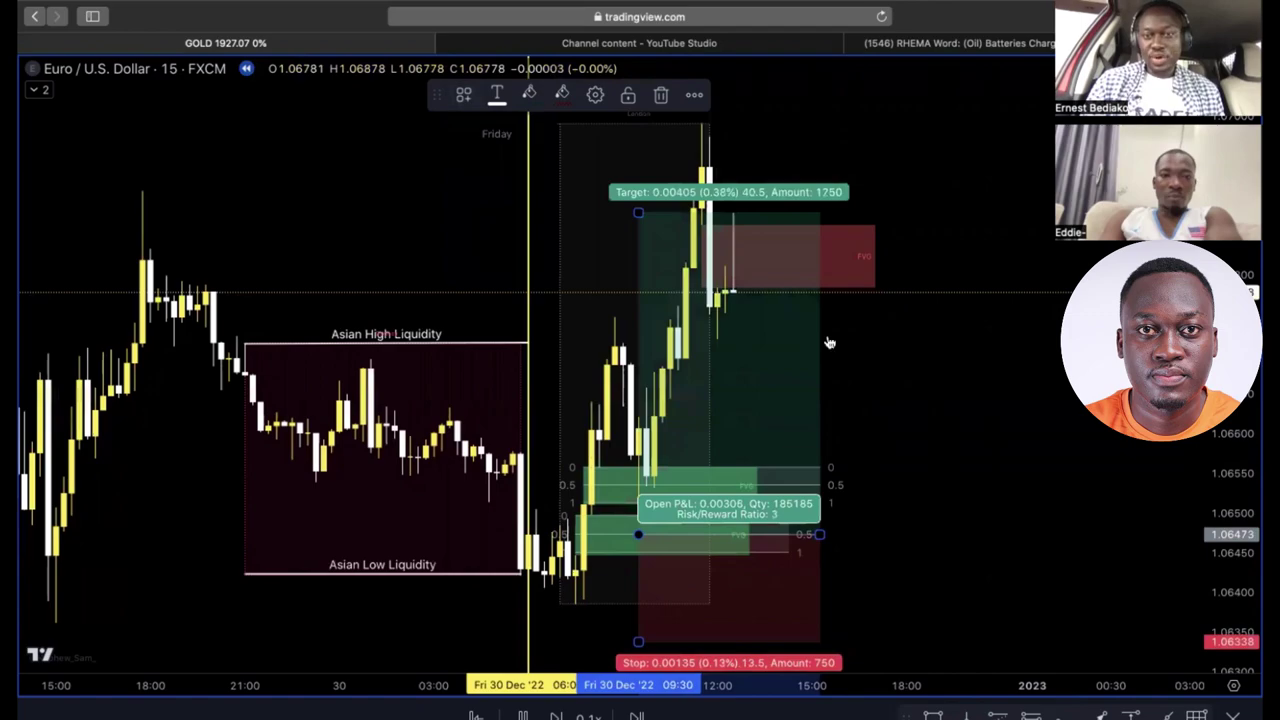
{"action": "left_click", "coordinate": [906, 375]}
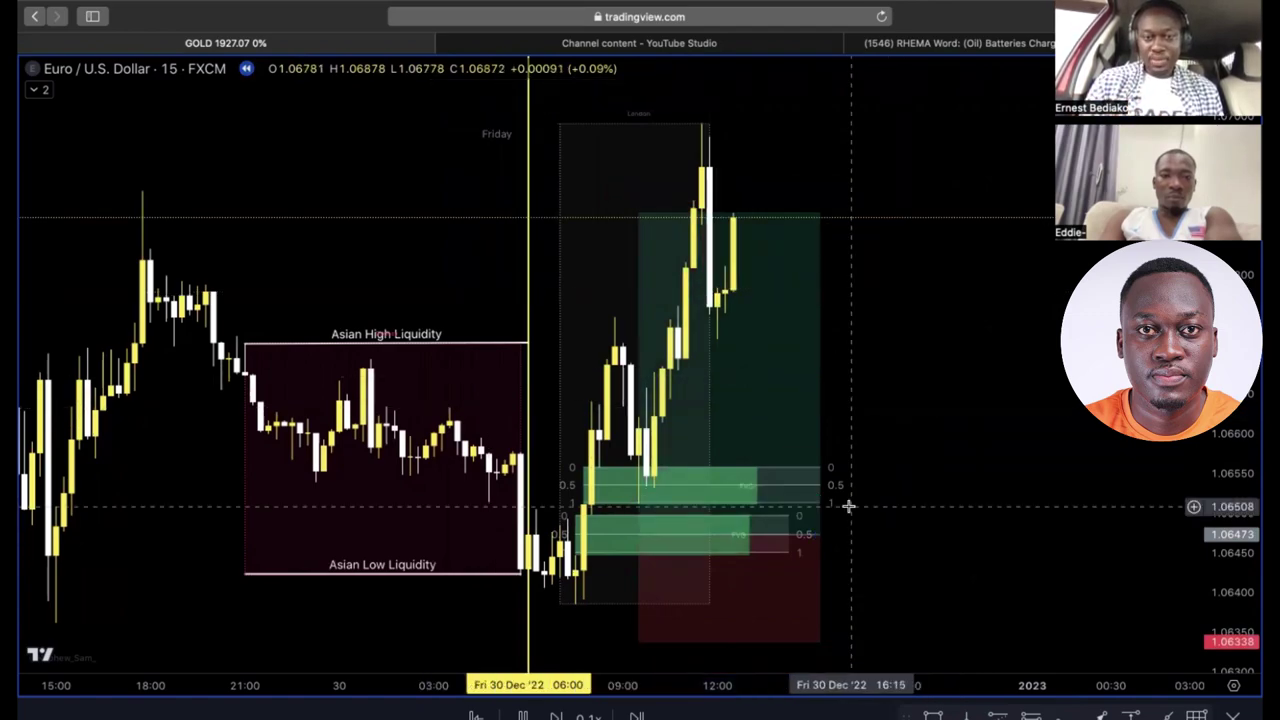
Extend the 09:30 long position so that it ends at 18:00
{"action": "left_click", "coordinate": [818, 535]}
{"action": "left_click_drag", "start_coordinate": [847, 535], "coordinate": [906, 535]}
{"action": "left_click", "coordinate": [1001, 493]}
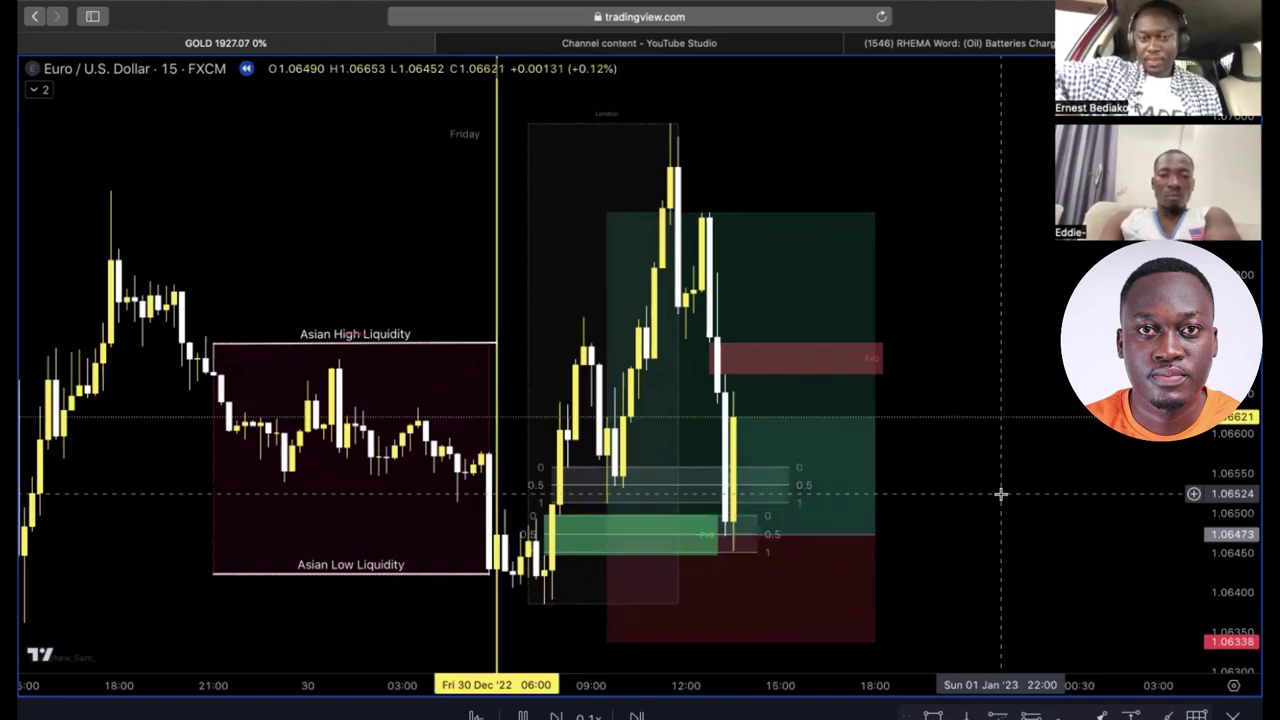
Examine the 09:30 long position's entry, stop and target while the replay plays on
{"action": "left_click", "coordinate": [862, 600]}
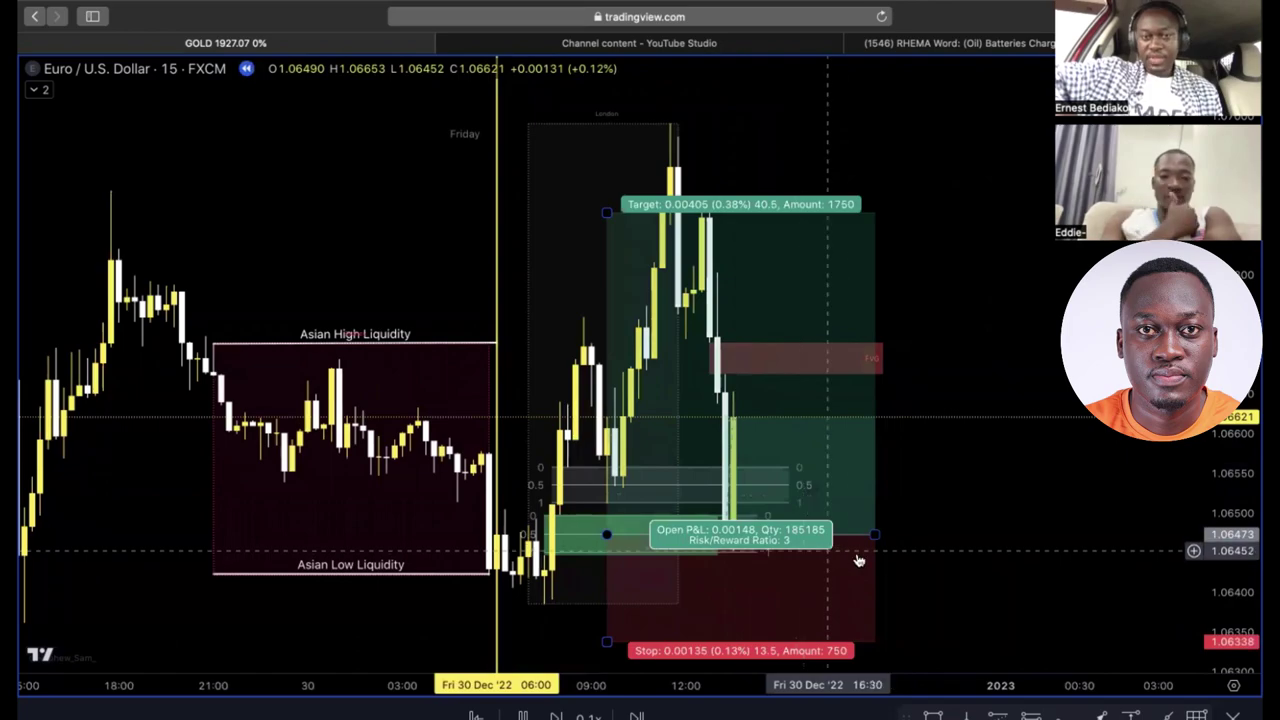
{"action": "left_click", "coordinate": [895, 552]}
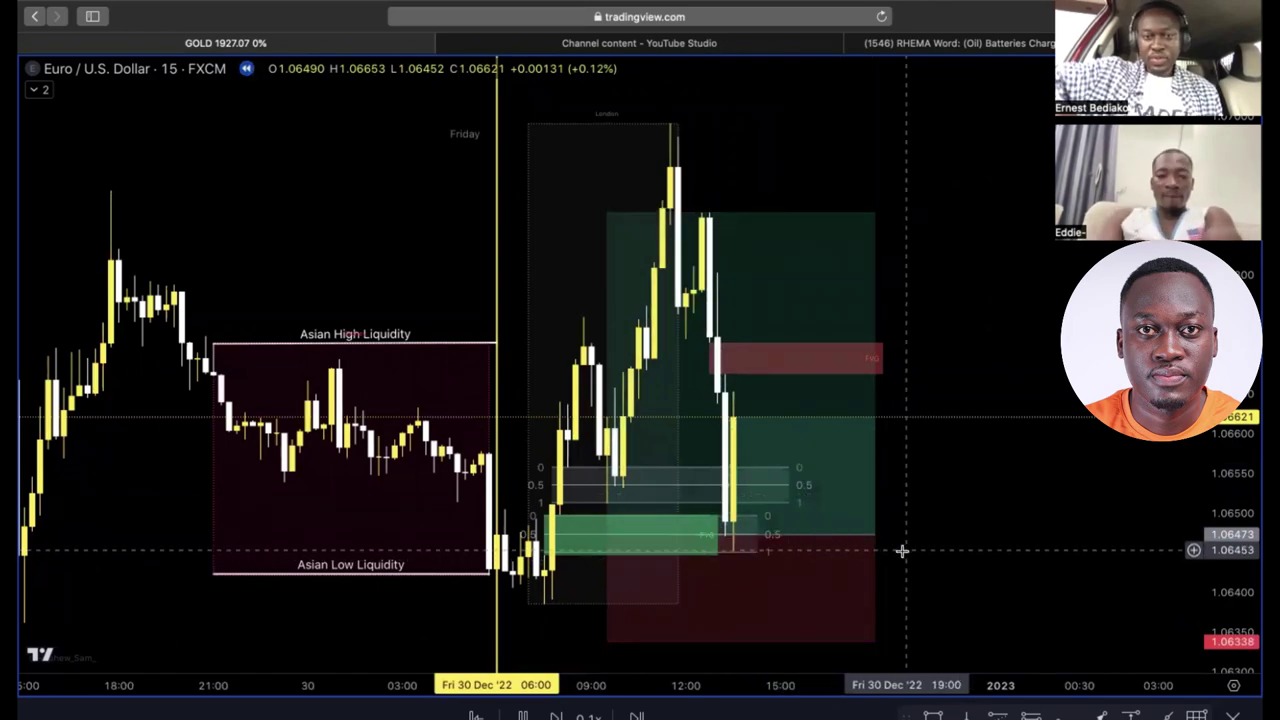
{"action": "left_click", "coordinate": [814, 466]}
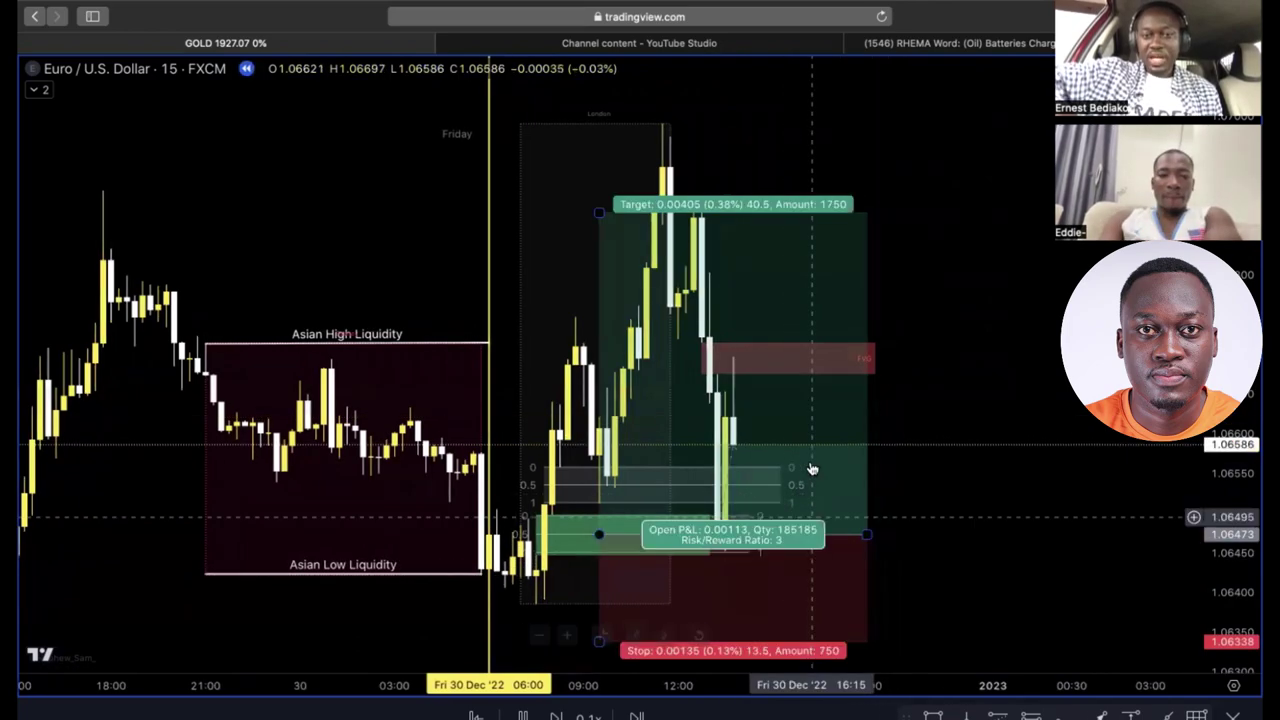
{"action": "left_click", "coordinate": [969, 414]}
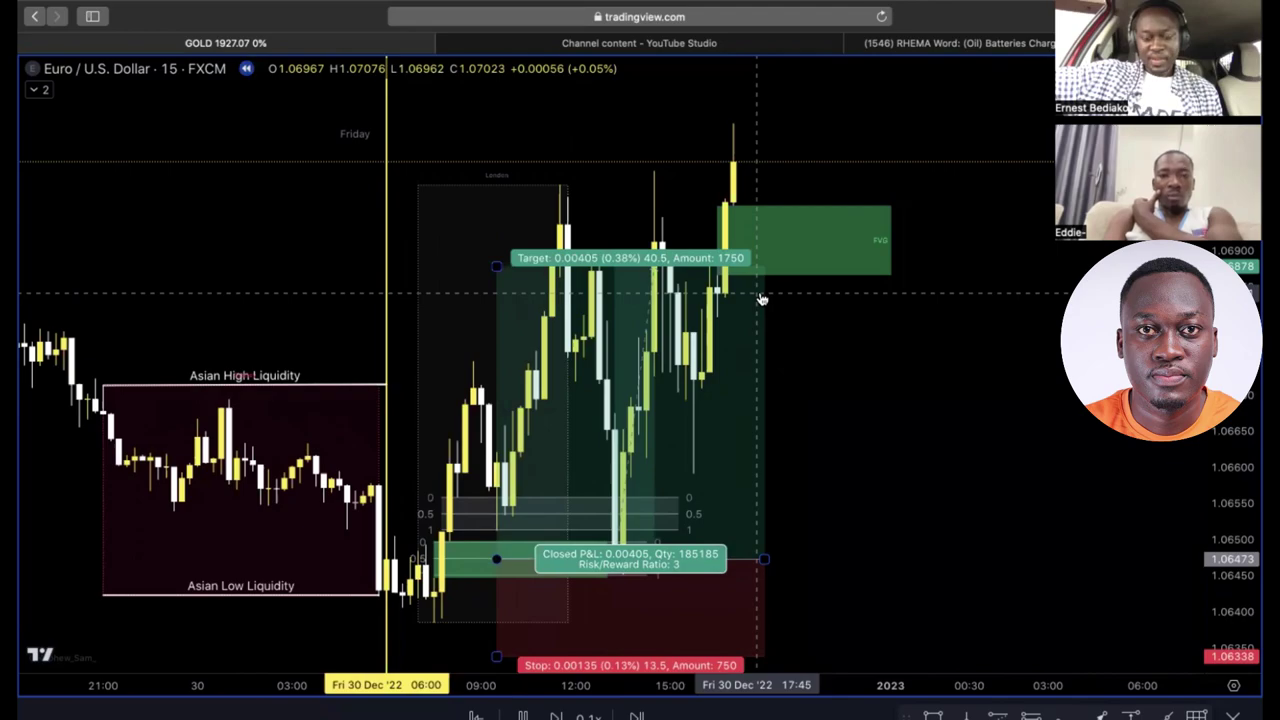
Replay the chart beyond the long position's target, pause it and step forward one bar
{"action": "key", "text": "shift+Right"}
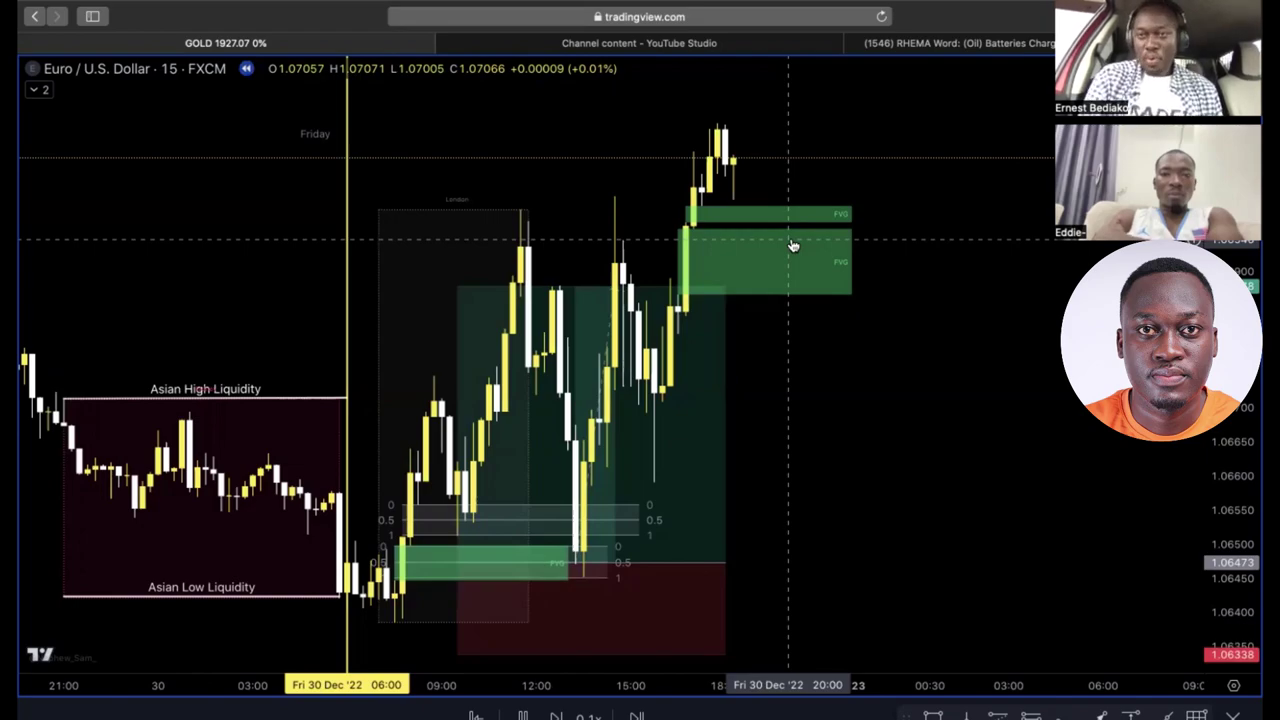
{"action": "left_click", "coordinate": [672, 312]}
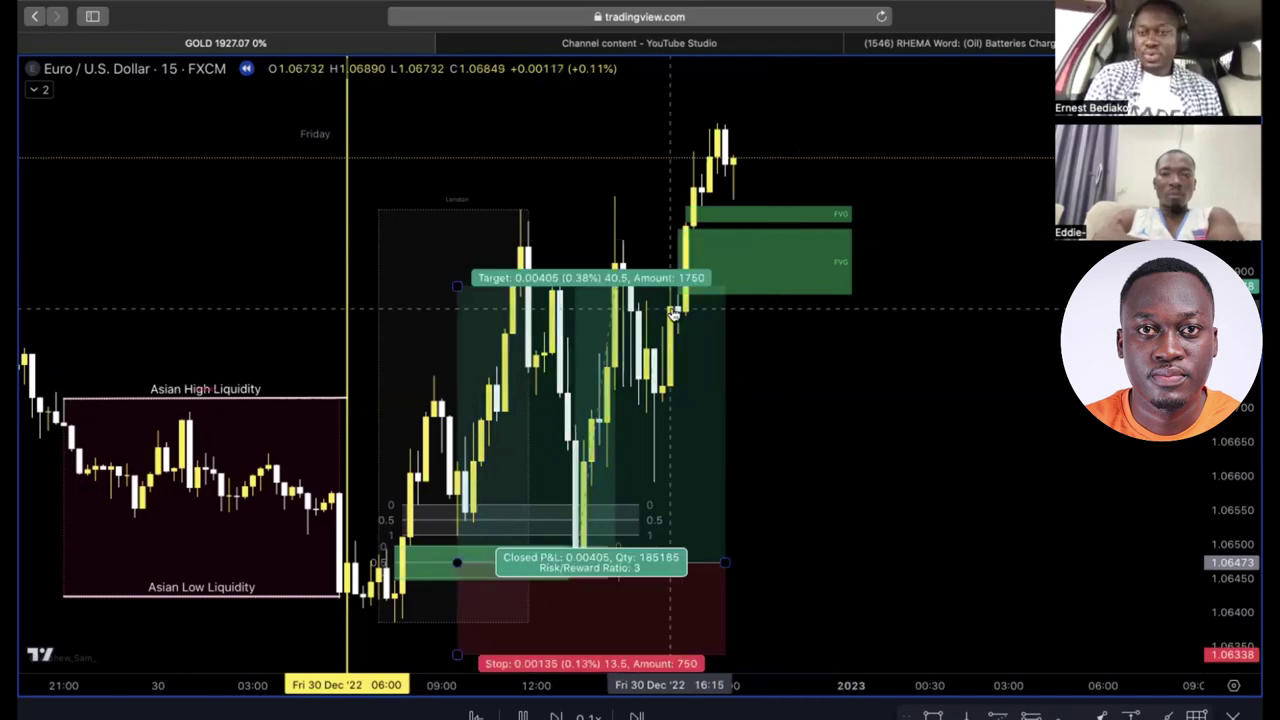
{"action": "left_click", "coordinate": [527, 250]}
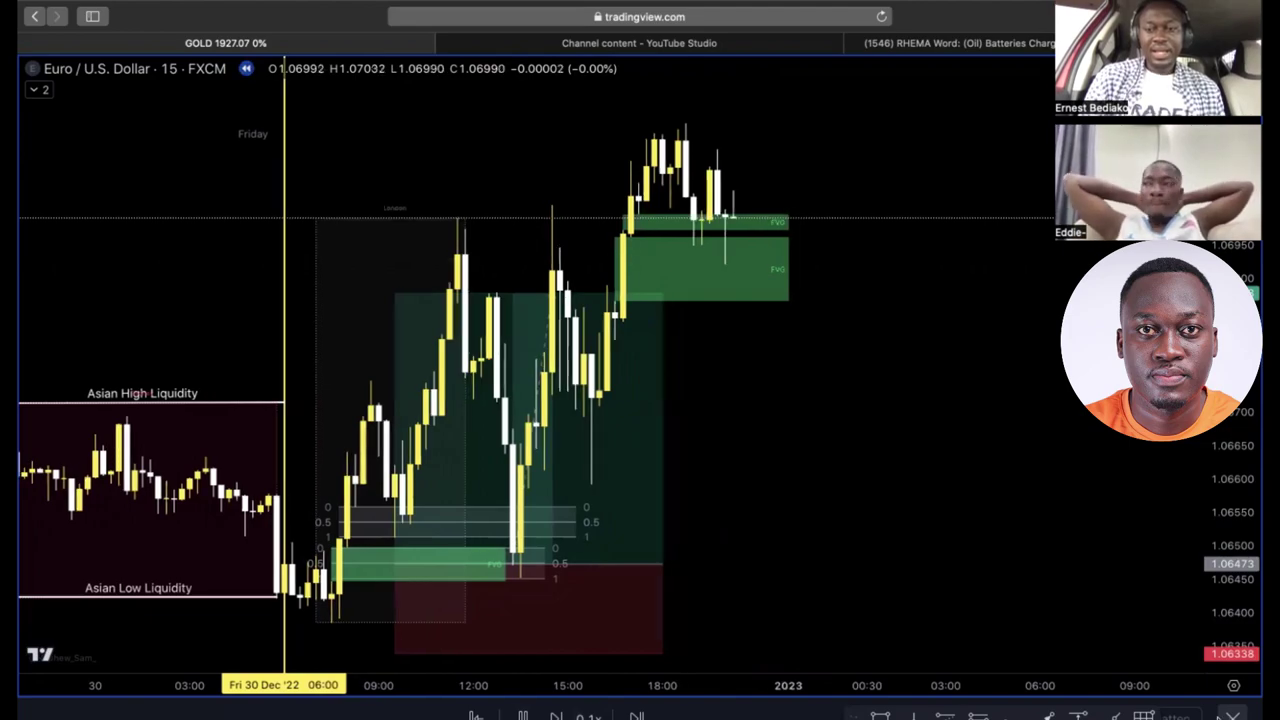
{"action": "left_click", "coordinate": [522, 715]}
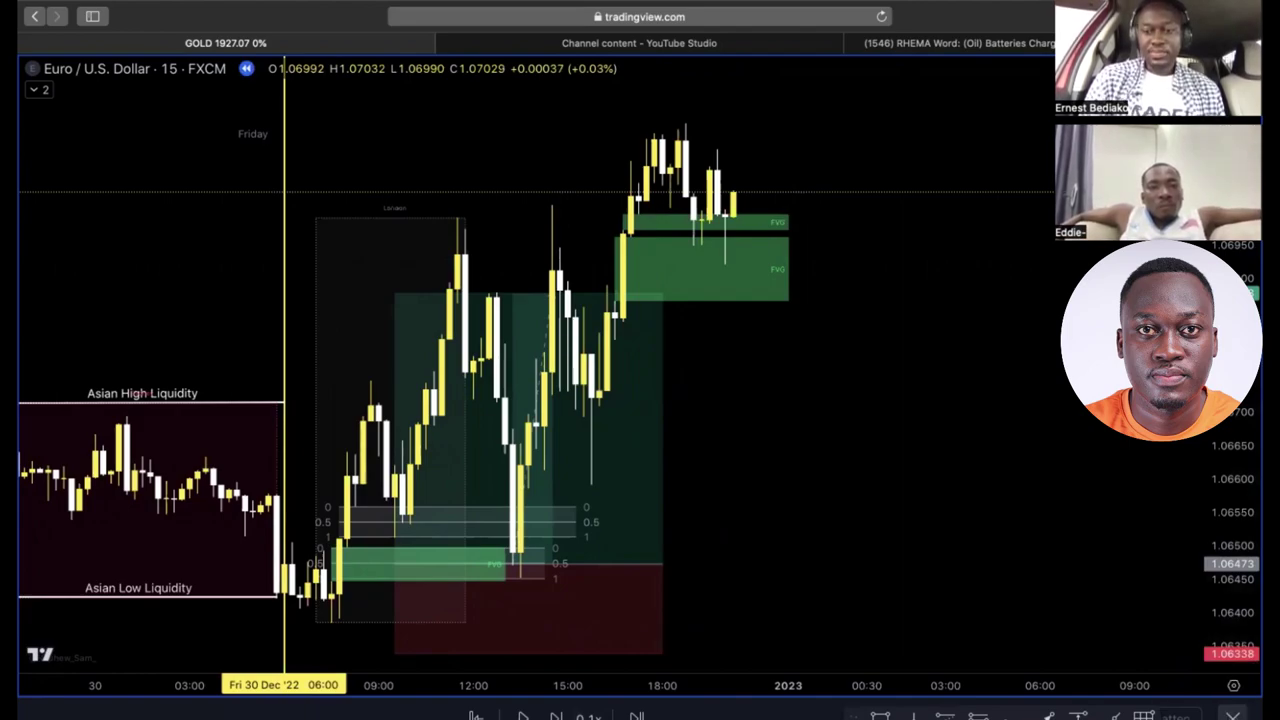
{"action": "key", "text": "shift+Right"}
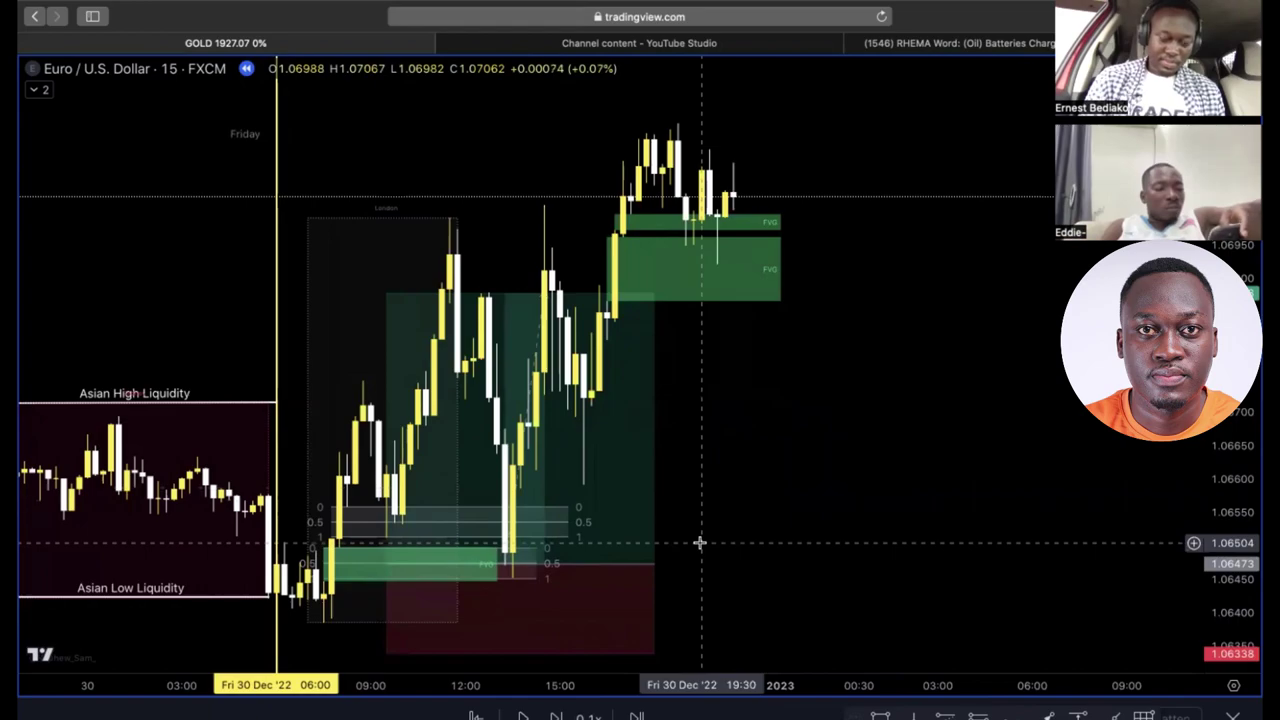
Exit chart replay mode and place a vertical line on the live chart just after Tuesday's Asian session box
{"action": "key", "text": "Escape"}
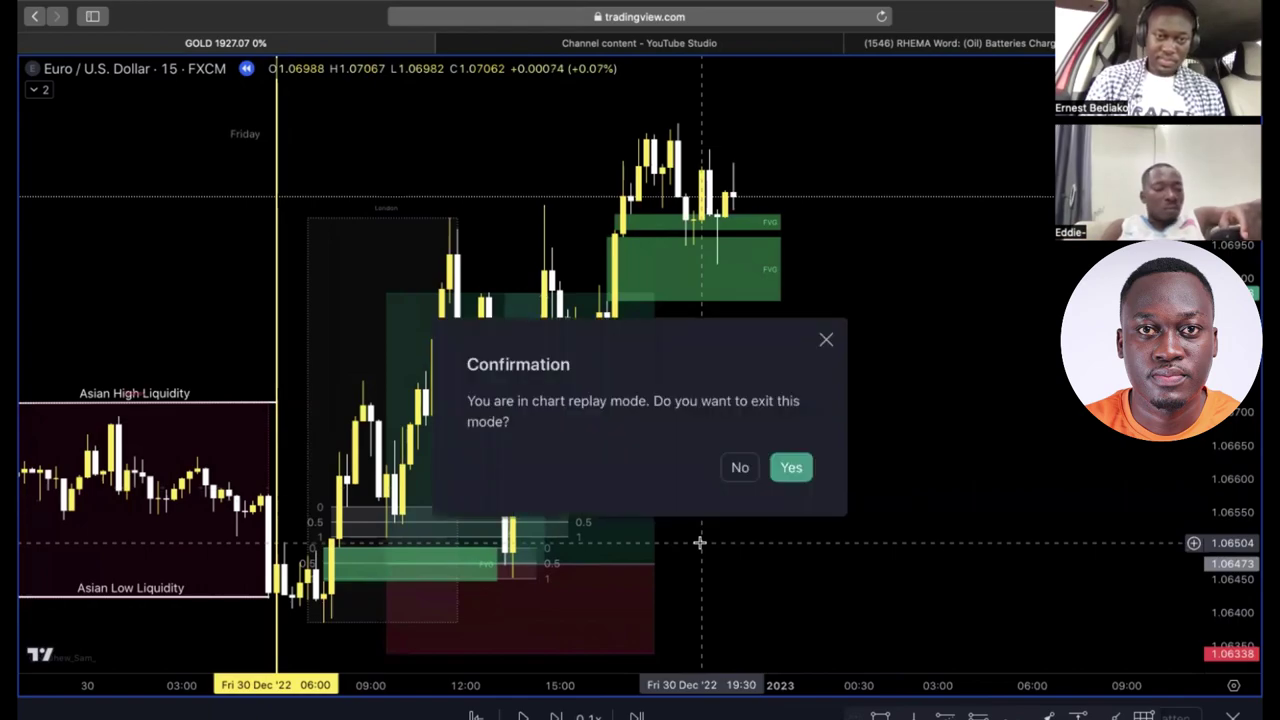
{"action": "left_click", "coordinate": [810, 469]}
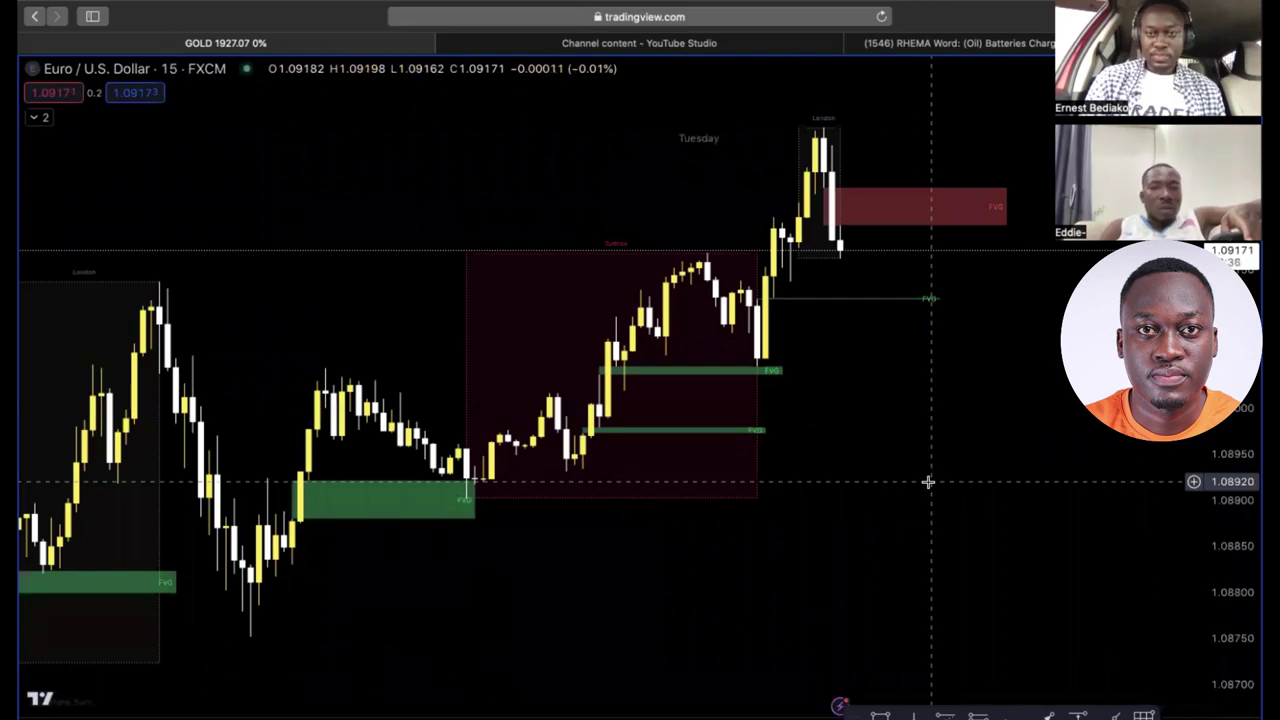
{"action": "scroll", "coordinate": [928, 482], "scroll_direction": "right", "scroll_amount": 2}
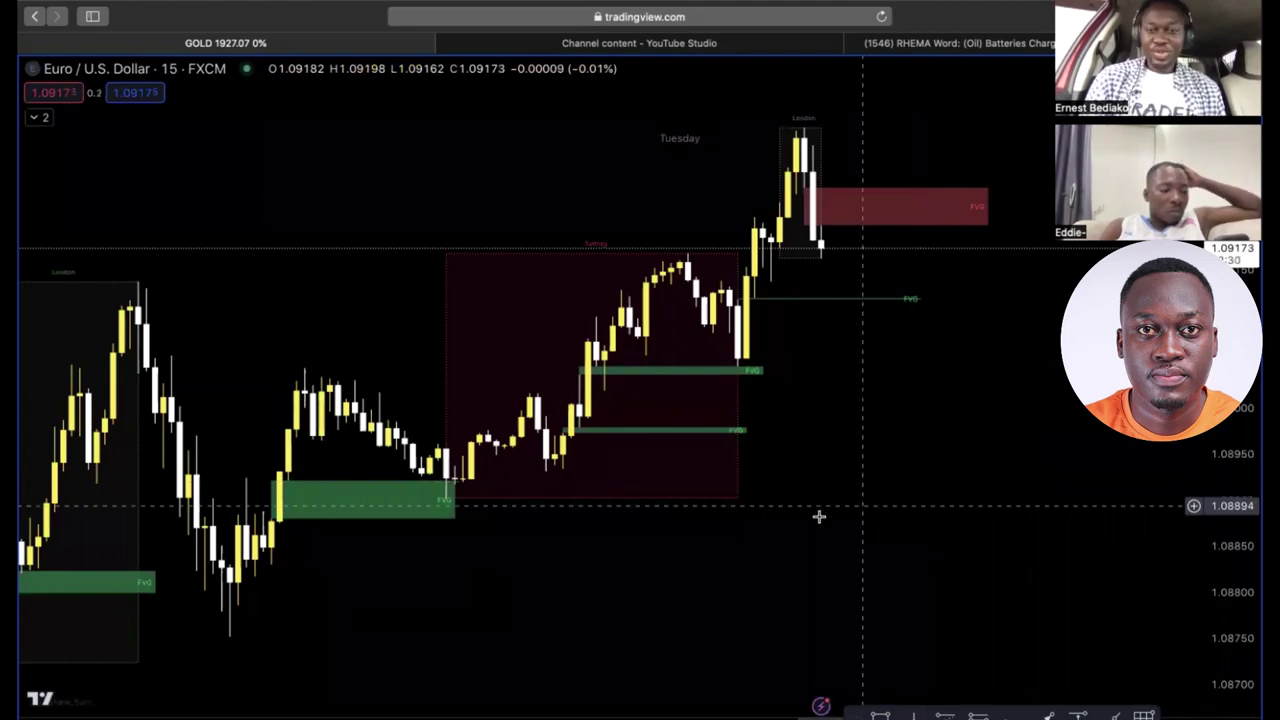
{"action": "left_click", "coordinate": [913, 713]}
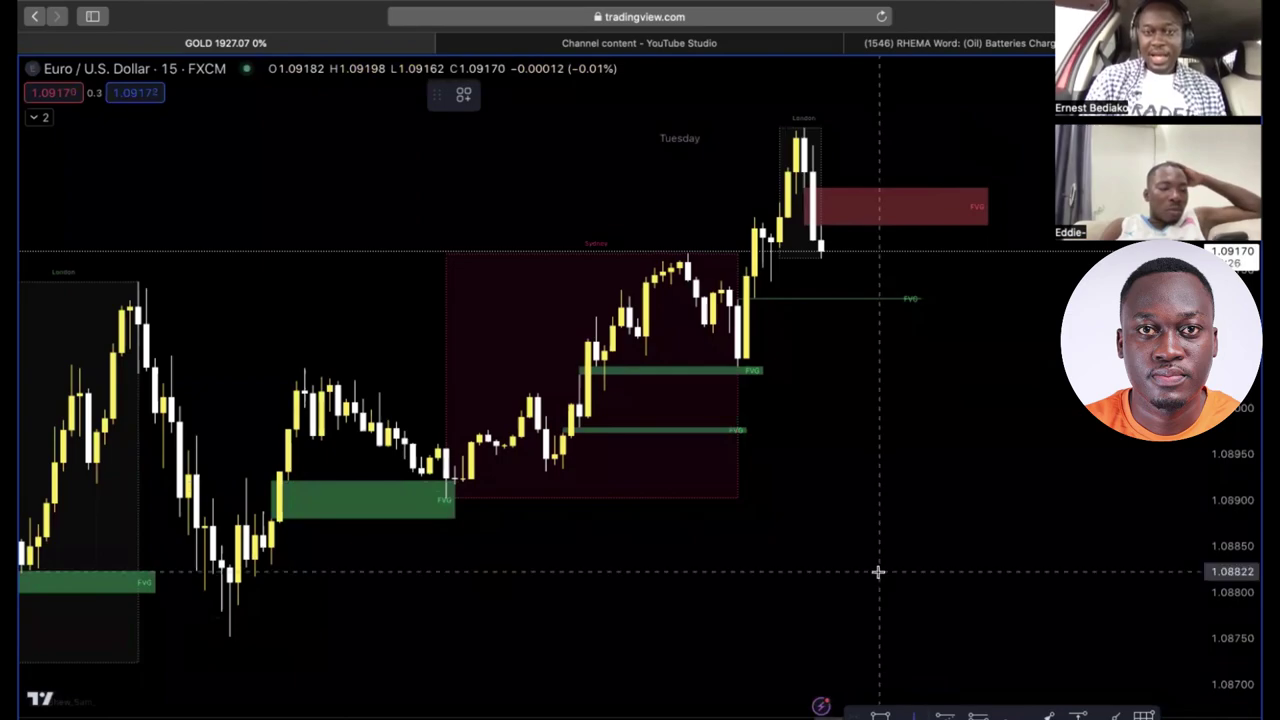
{"action": "left_click", "coordinate": [743, 422]}
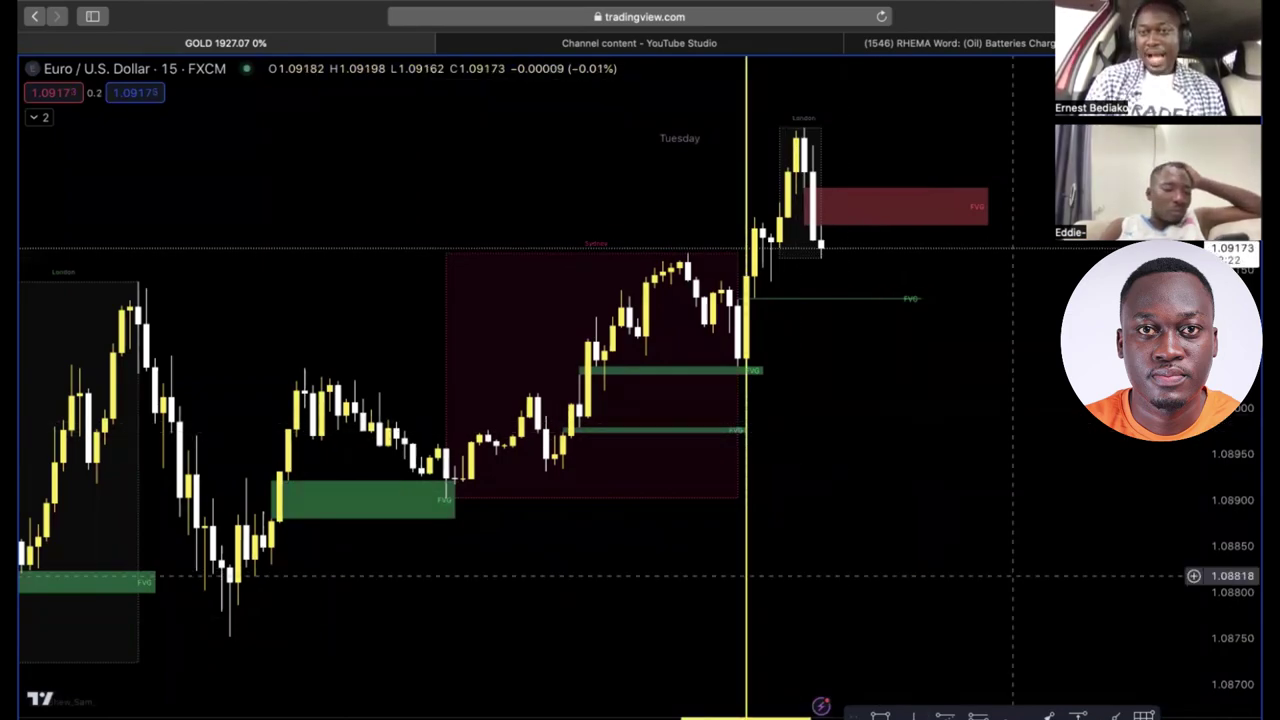
Draw a horizontal trend line along the Asian session box's upper edge and apply the AHL template to it
{"action": "left_click", "coordinate": [446, 253]}
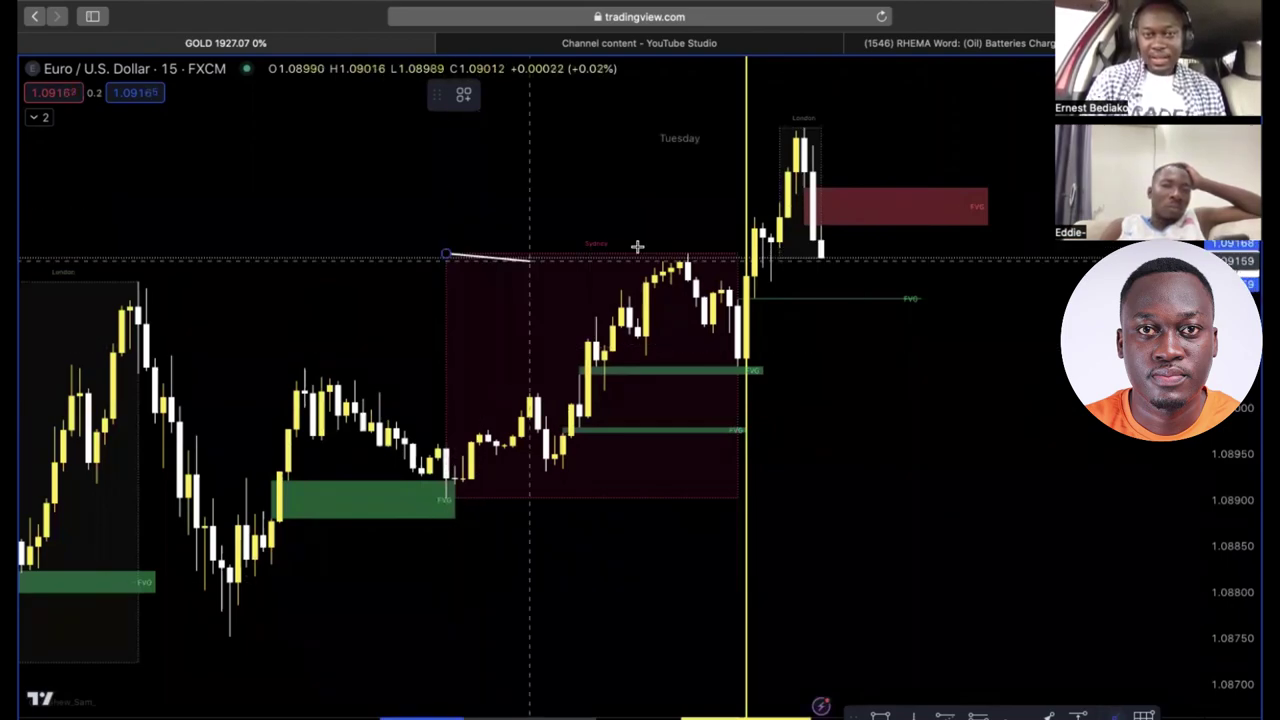
{"action": "left_click", "coordinate": [740, 253]}
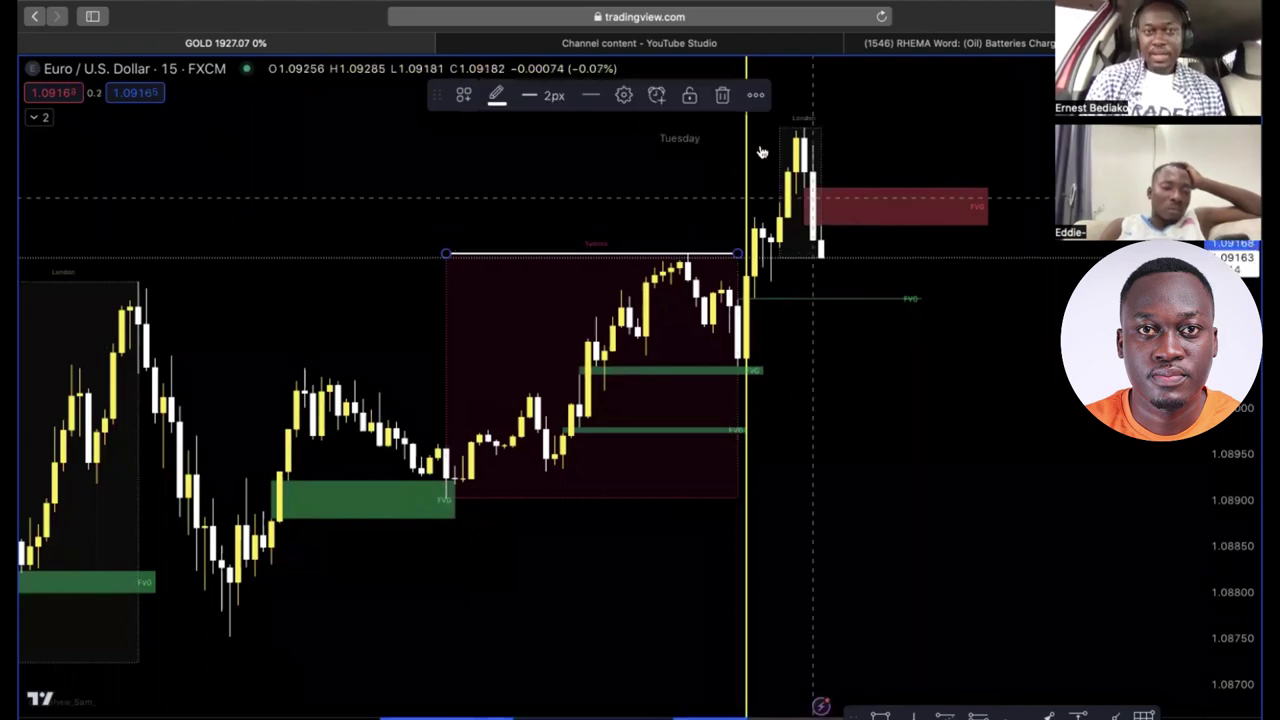
{"action": "left_click", "coordinate": [464, 95]}
{"action": "left_click", "coordinate": [506, 201]}
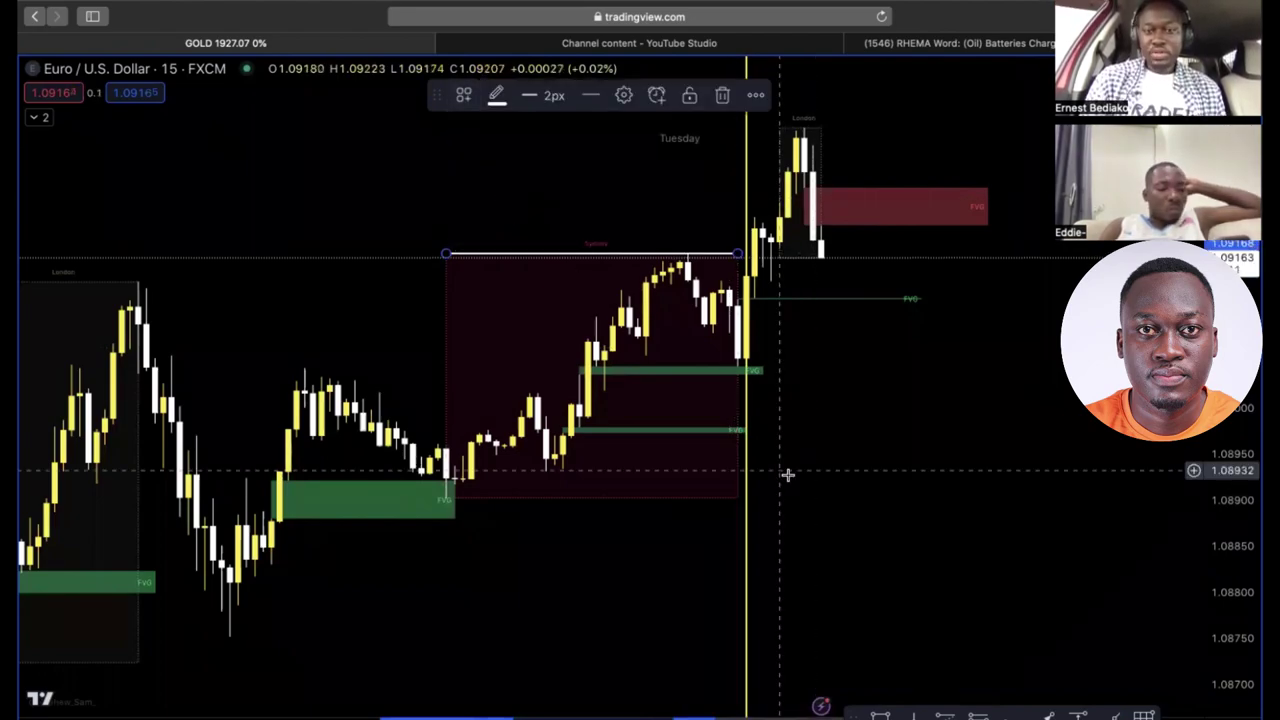
{"action": "left_click", "coordinate": [1095, 640]}
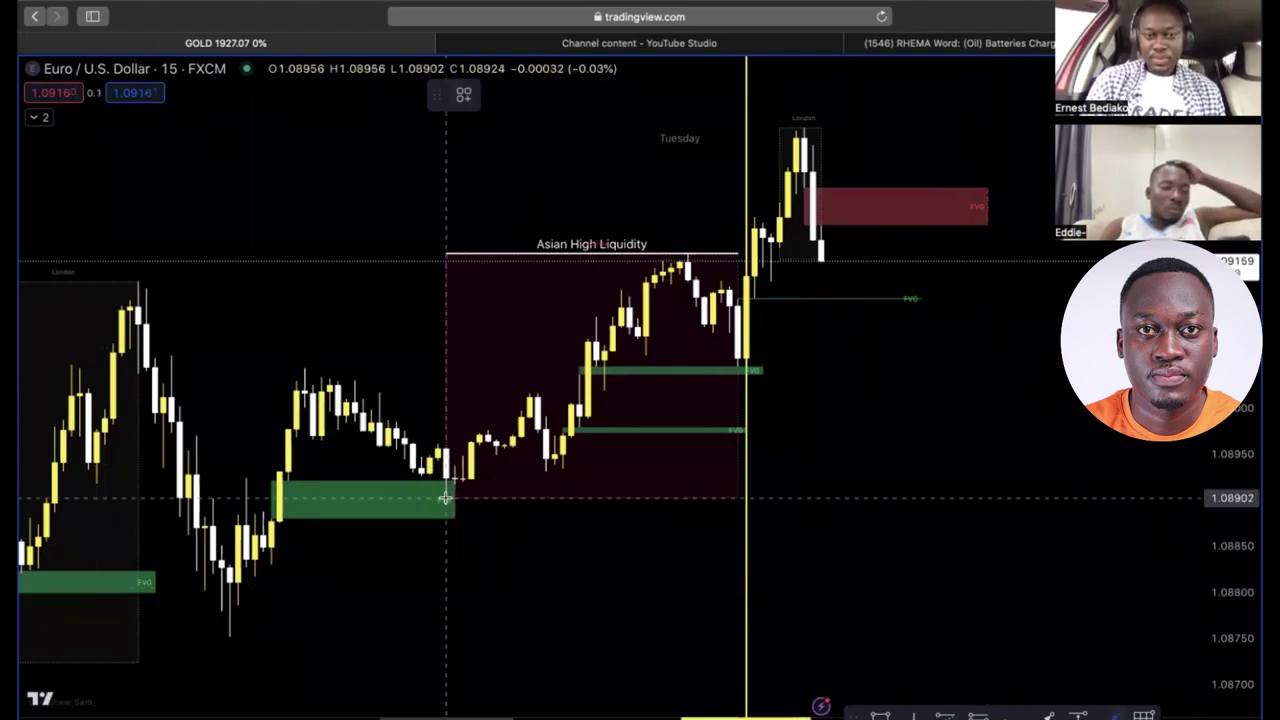
Draw a horizontal trend line along the Asian session box's lower edge and apply the ALL template to it
{"action": "left_click_drag", "start_coordinate": [445, 497], "coordinate": [737, 497]}
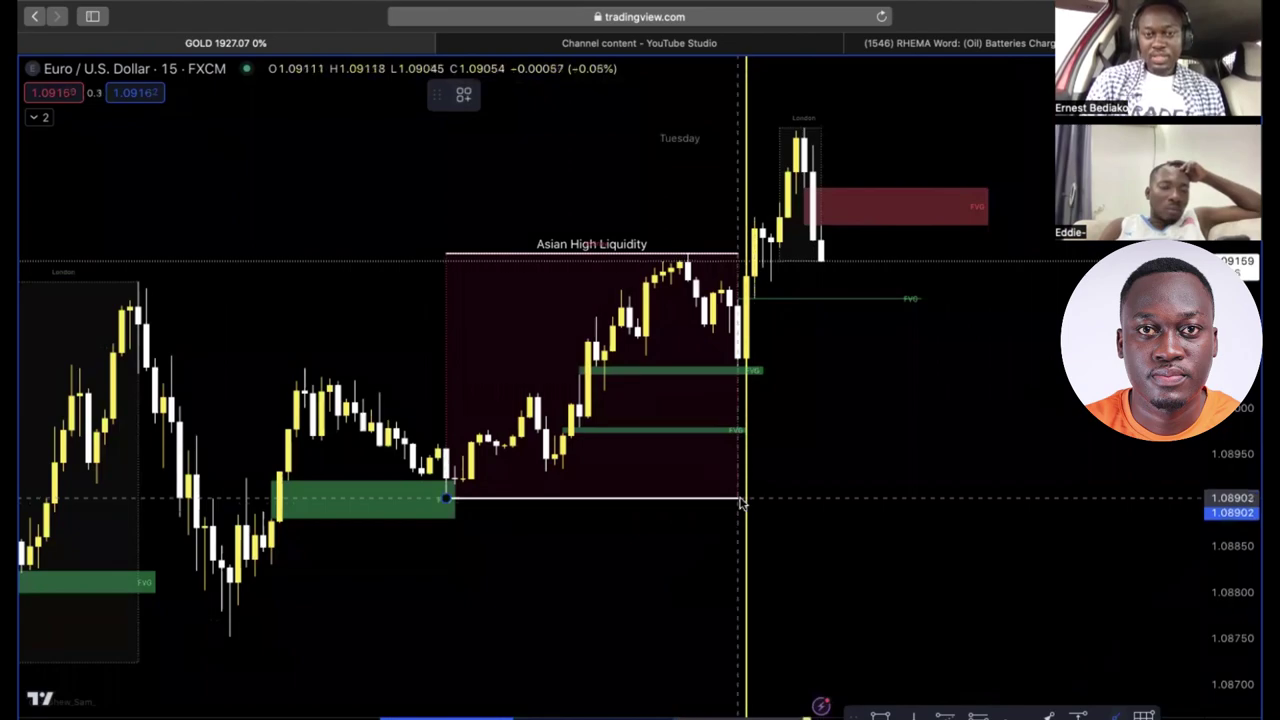
{"action": "left_click", "coordinate": [464, 95]}
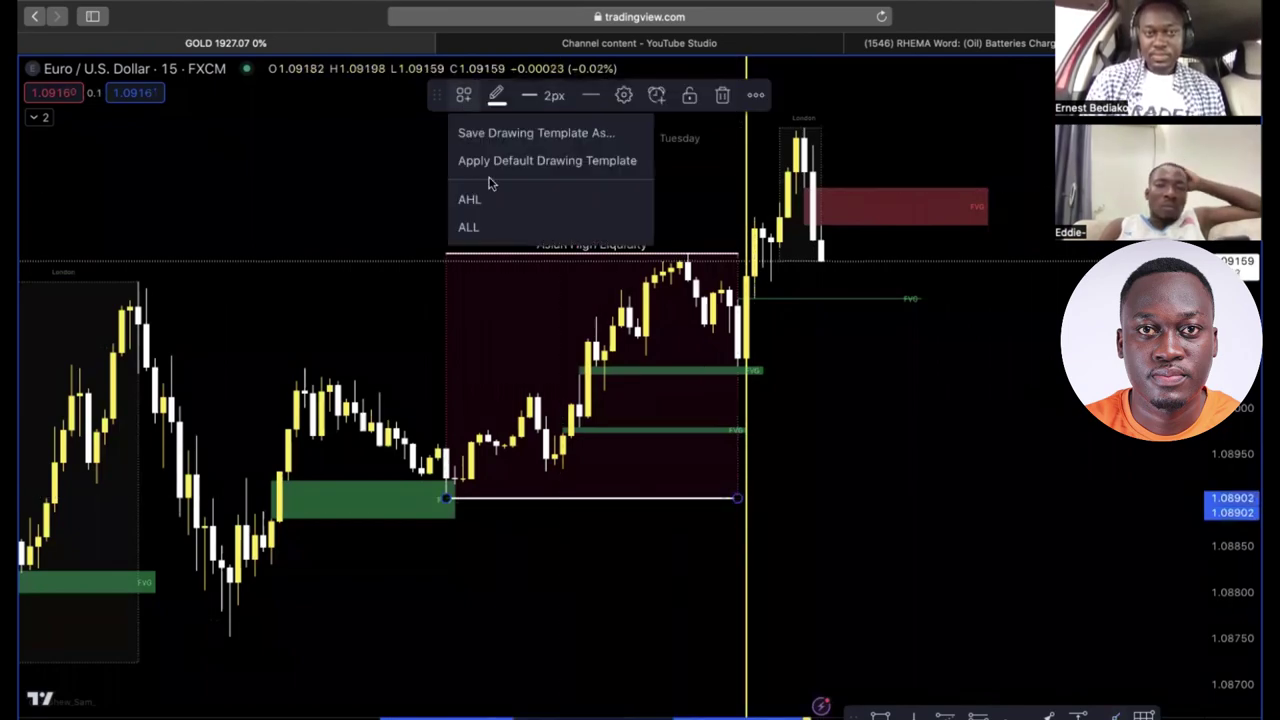
{"action": "left_click", "coordinate": [497, 228]}
{"action": "left_click", "coordinate": [824, 459]}
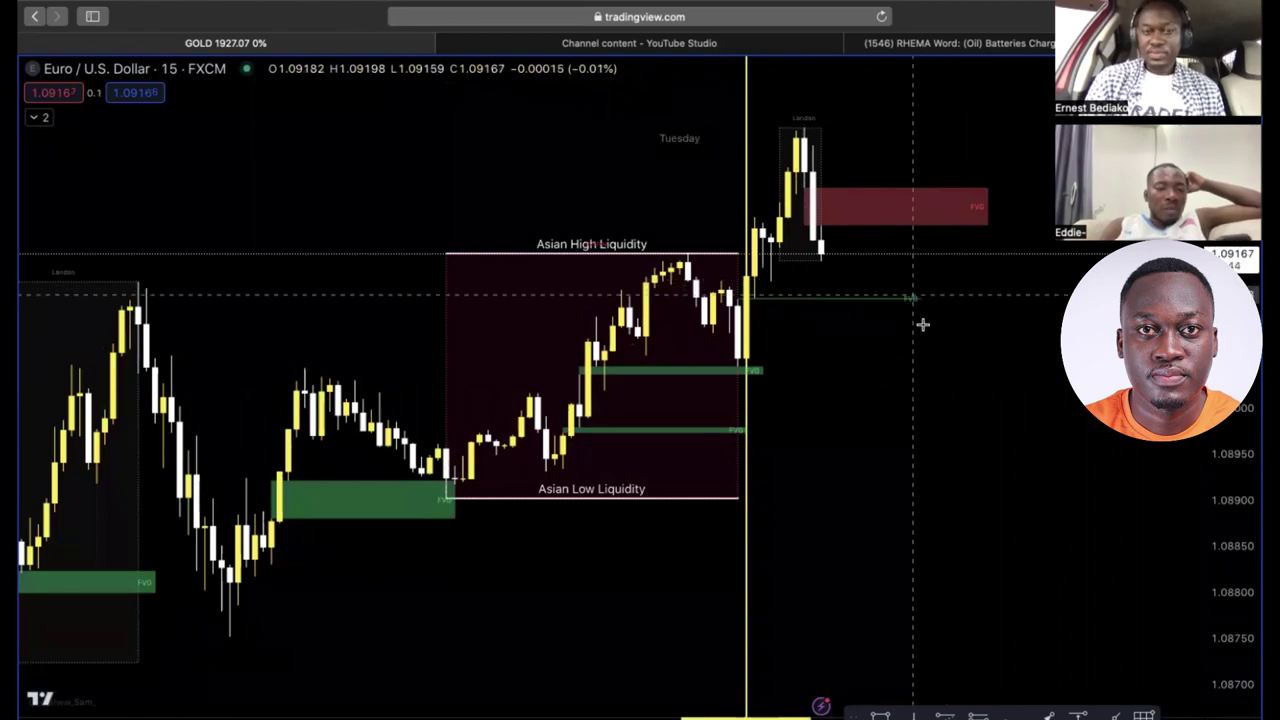
Draw a Gann Box over the red fair value gap in Tuesday's London session, extending slightly past the gap's end
{"action": "scroll", "coordinate": [920, 323], "scroll_direction": "right", "scroll_amount": 3}
{"action": "scroll", "coordinate": [922, 325], "scroll_direction": "right", "scroll_amount": 1}
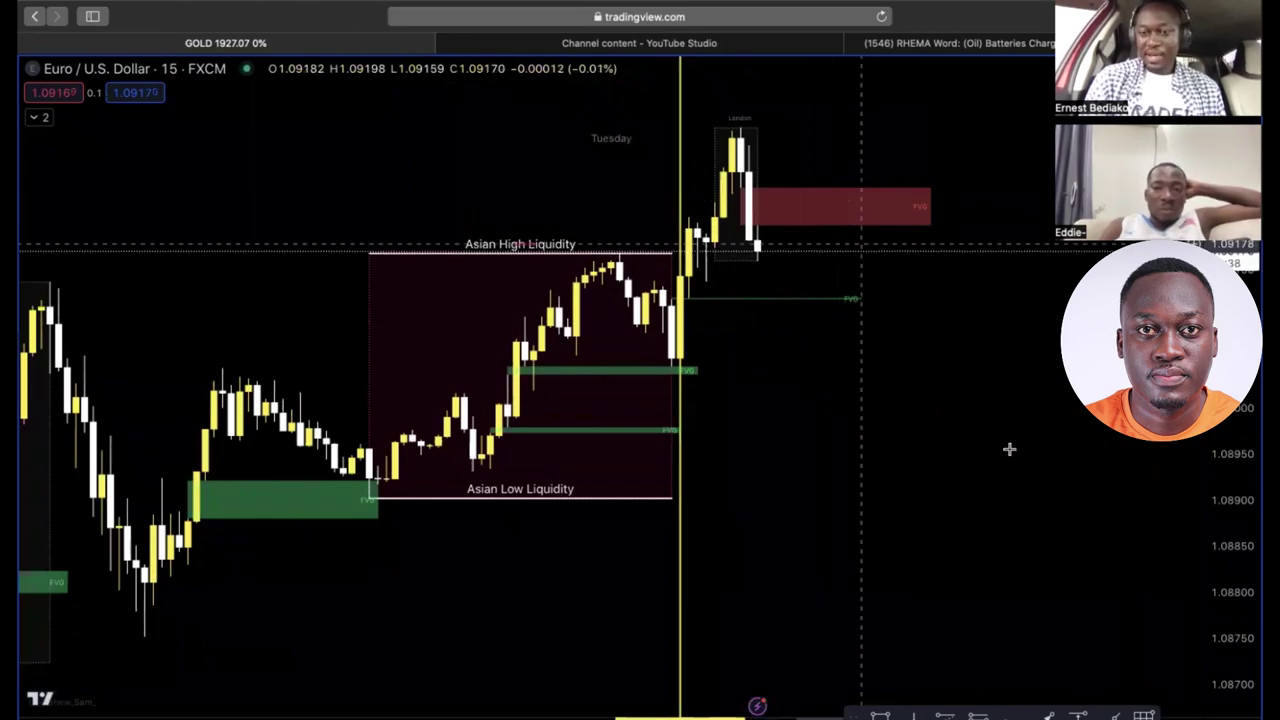
{"action": "left_click", "coordinate": [1141, 716]}
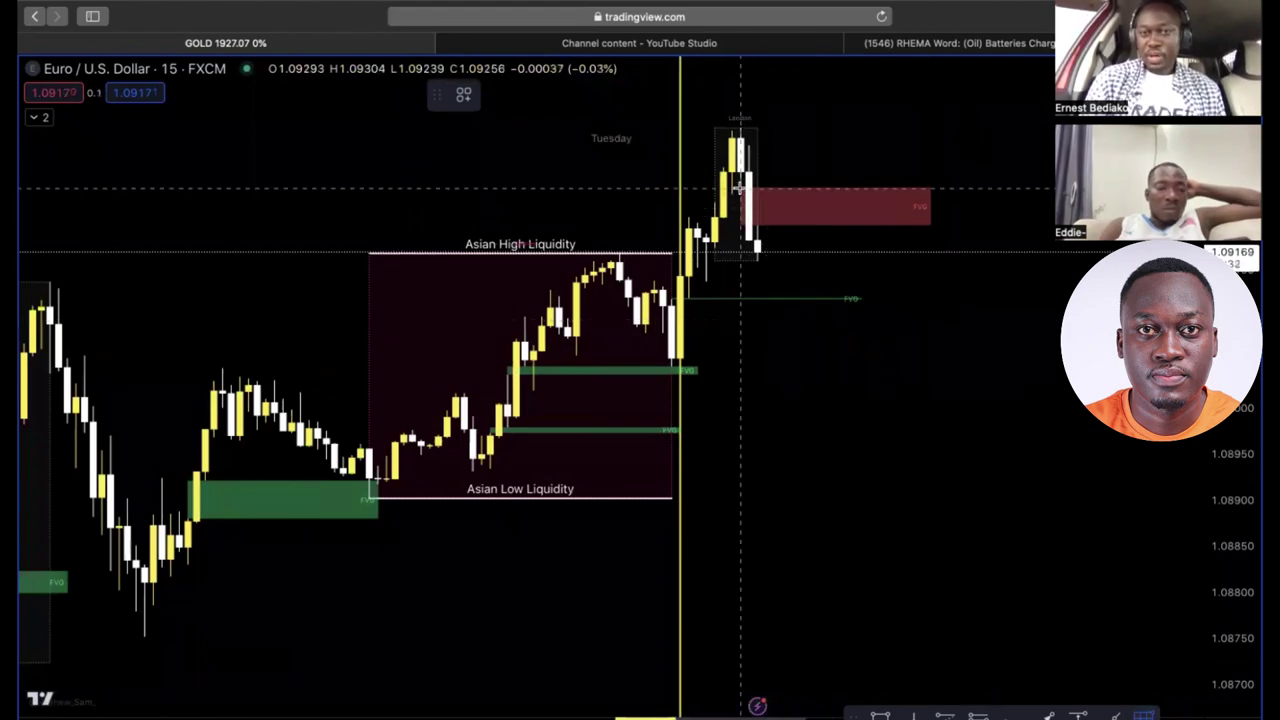
{"action": "mouse_move", "coordinate": [740, 187]}
{"action": "left_mouse_down"}
{"action": "mouse_move", "coordinate": [858, 220]}
{"action": "mouse_move", "coordinate": [971, 229]}
{"action": "left_mouse_up"}
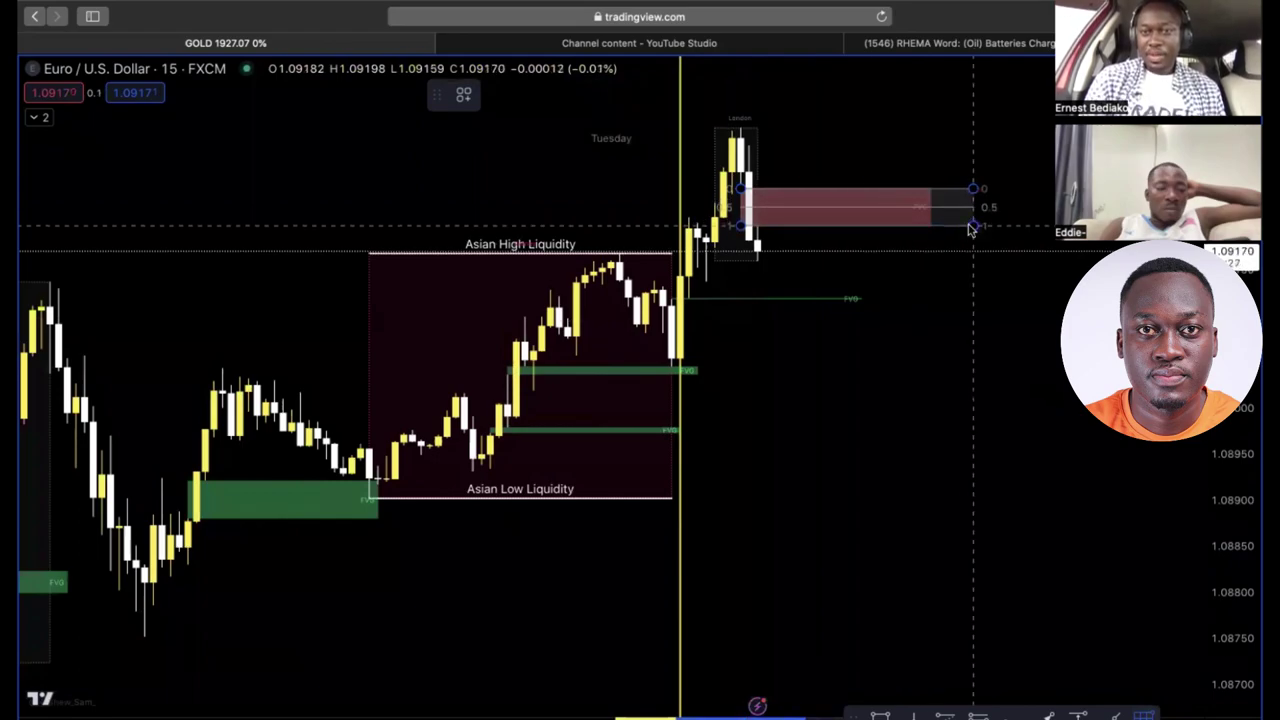
{"action": "left_click", "coordinate": [960, 374]}
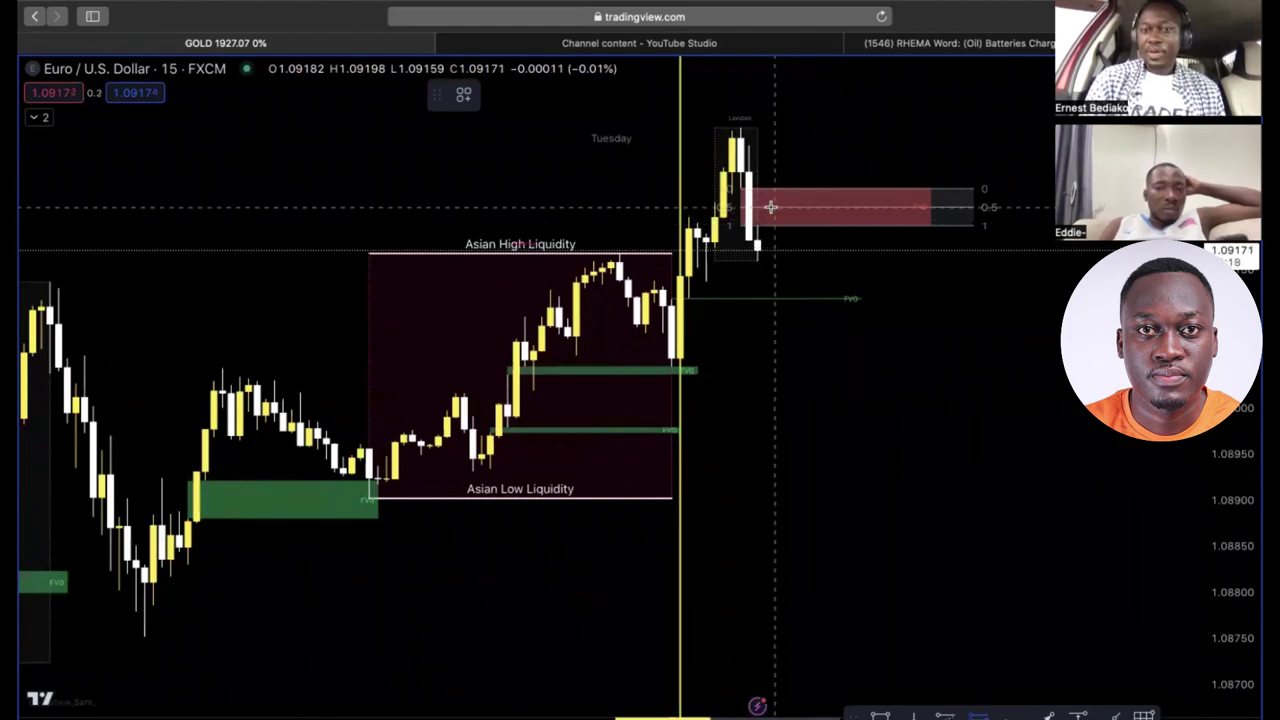
Place a short position on the Gann Box's 0.5 level just after the last candle and apply the 1:3 template
{"action": "left_click", "coordinate": [772, 207]}
{"action": "left_click", "coordinate": [465, 100]}
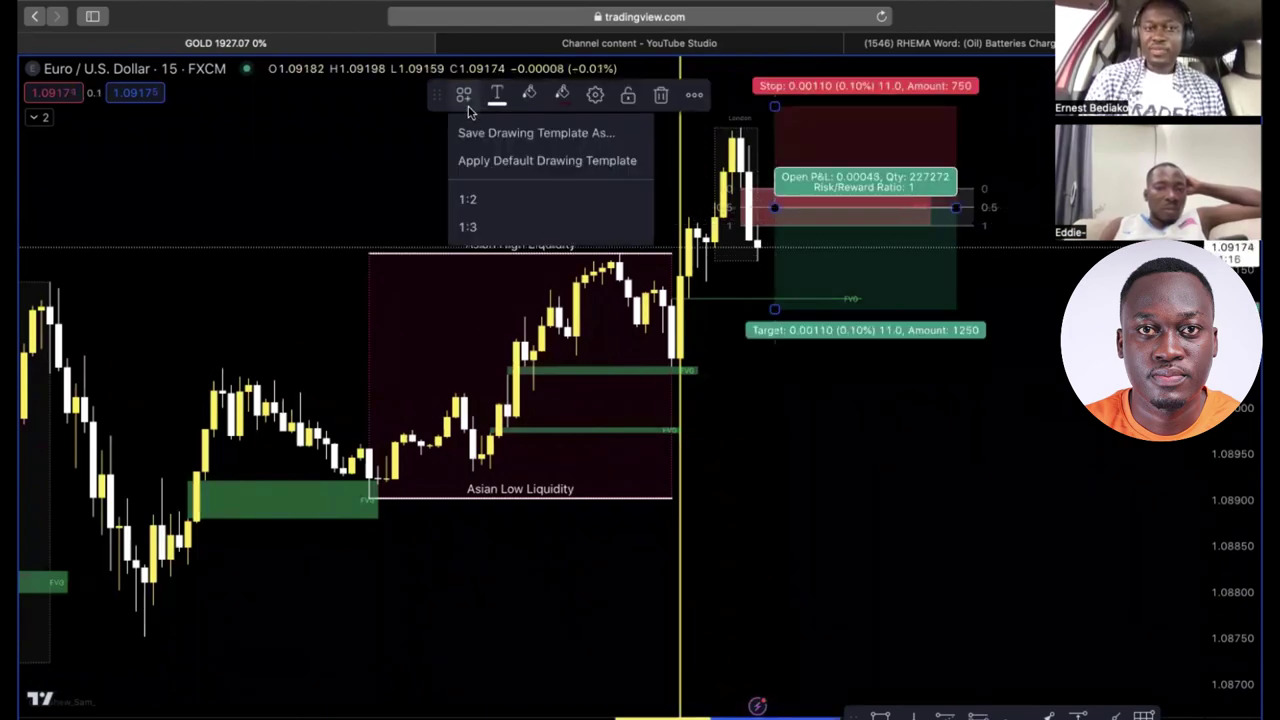
{"action": "left_click", "coordinate": [522, 227]}
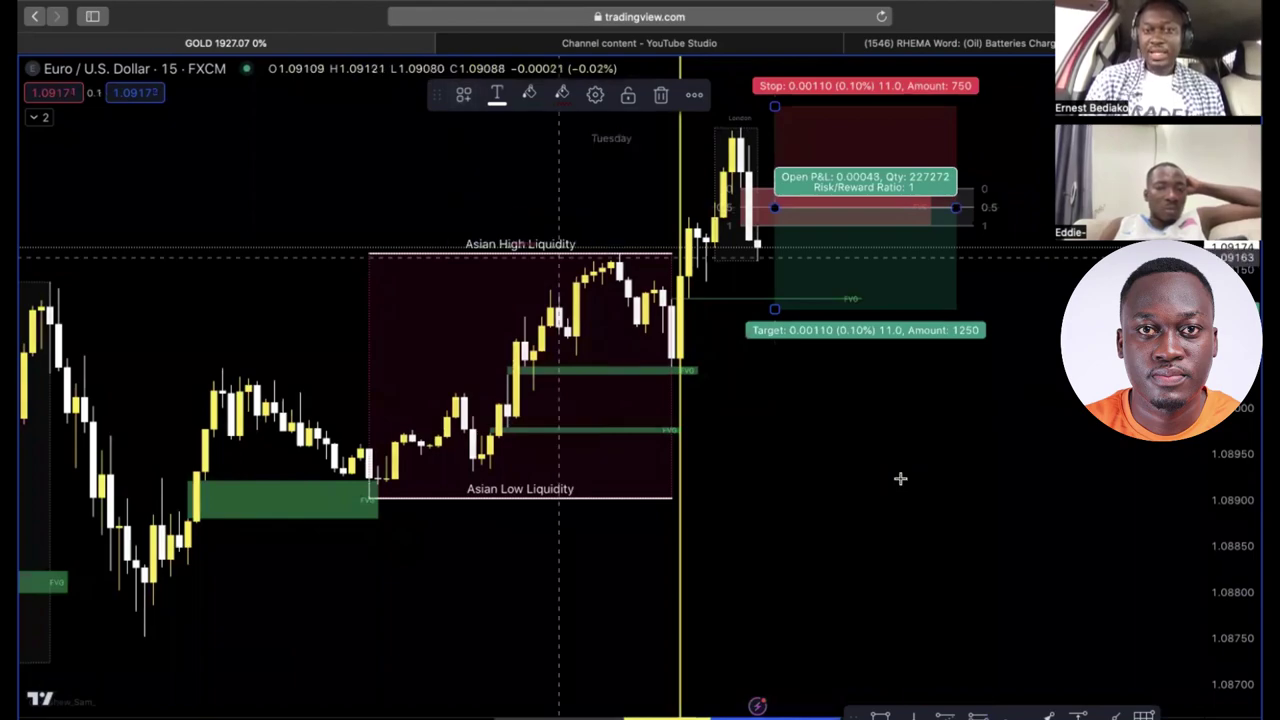
{"action": "left_click", "coordinate": [1000, 457]}
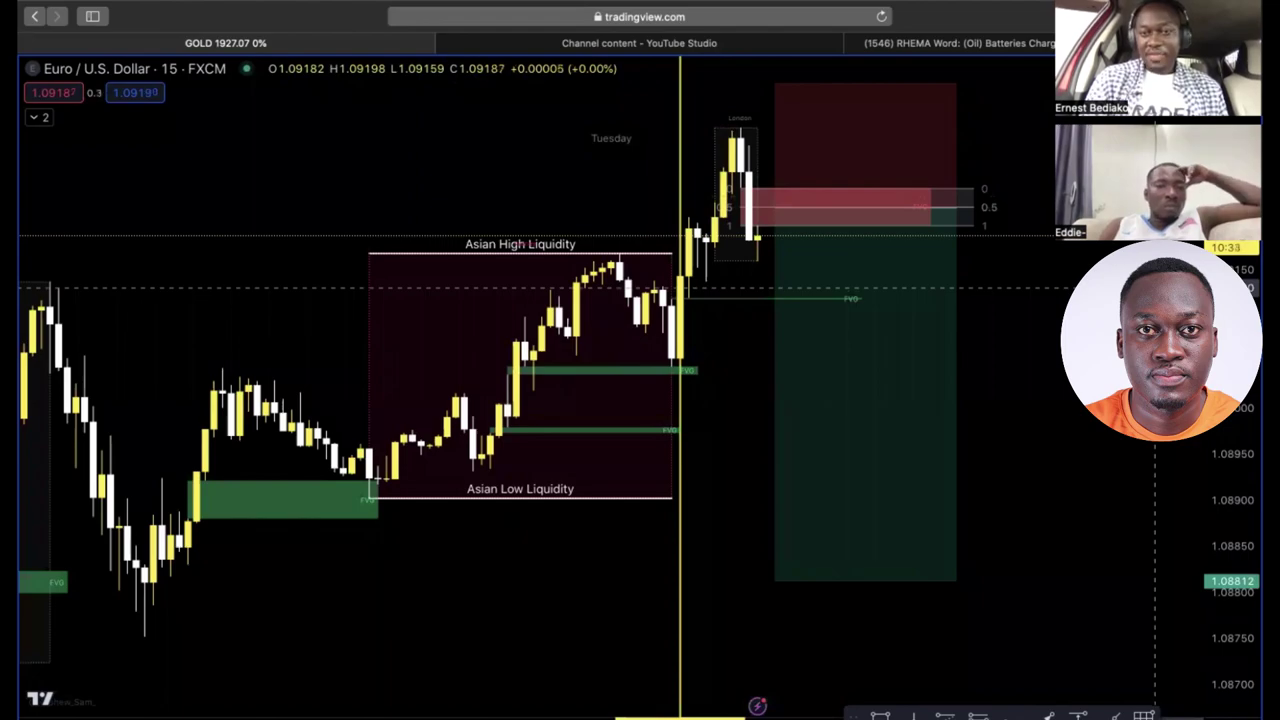
Delete the short position and the Gann Box from the red fair value gap
{"action": "left_click", "coordinate": [869, 212]}
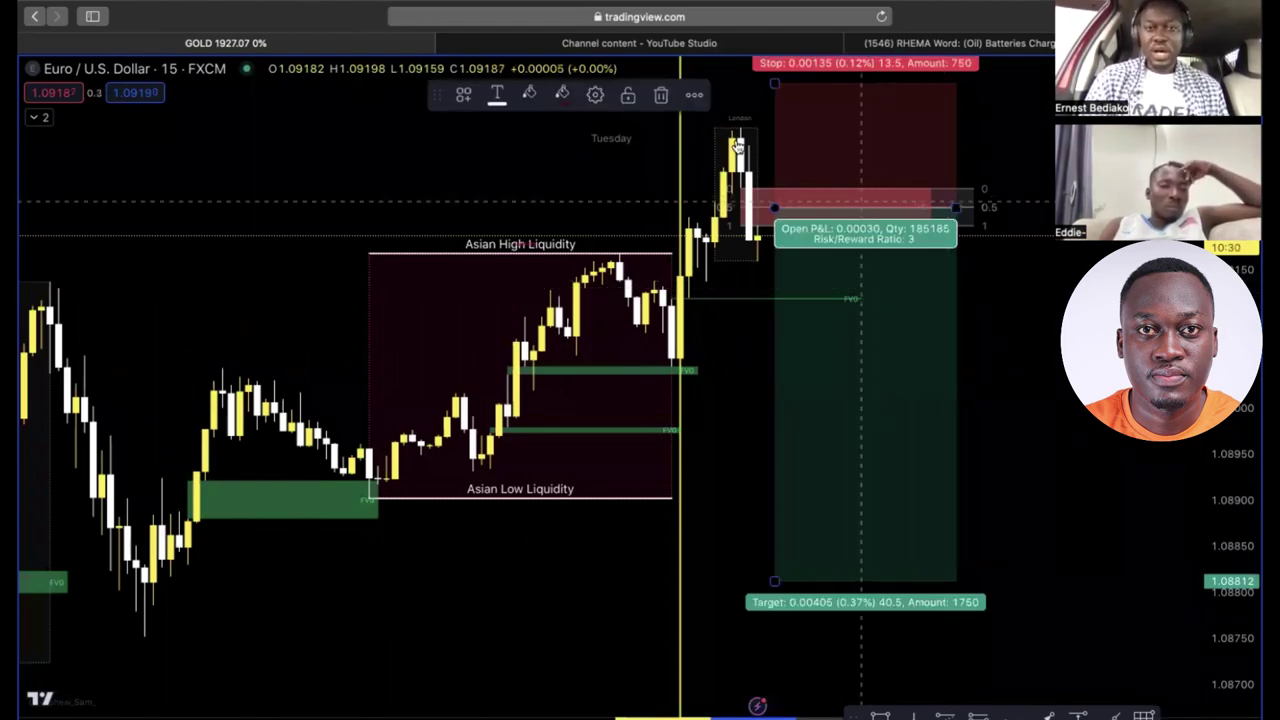
{"action": "left_click", "coordinate": [655, 101]}
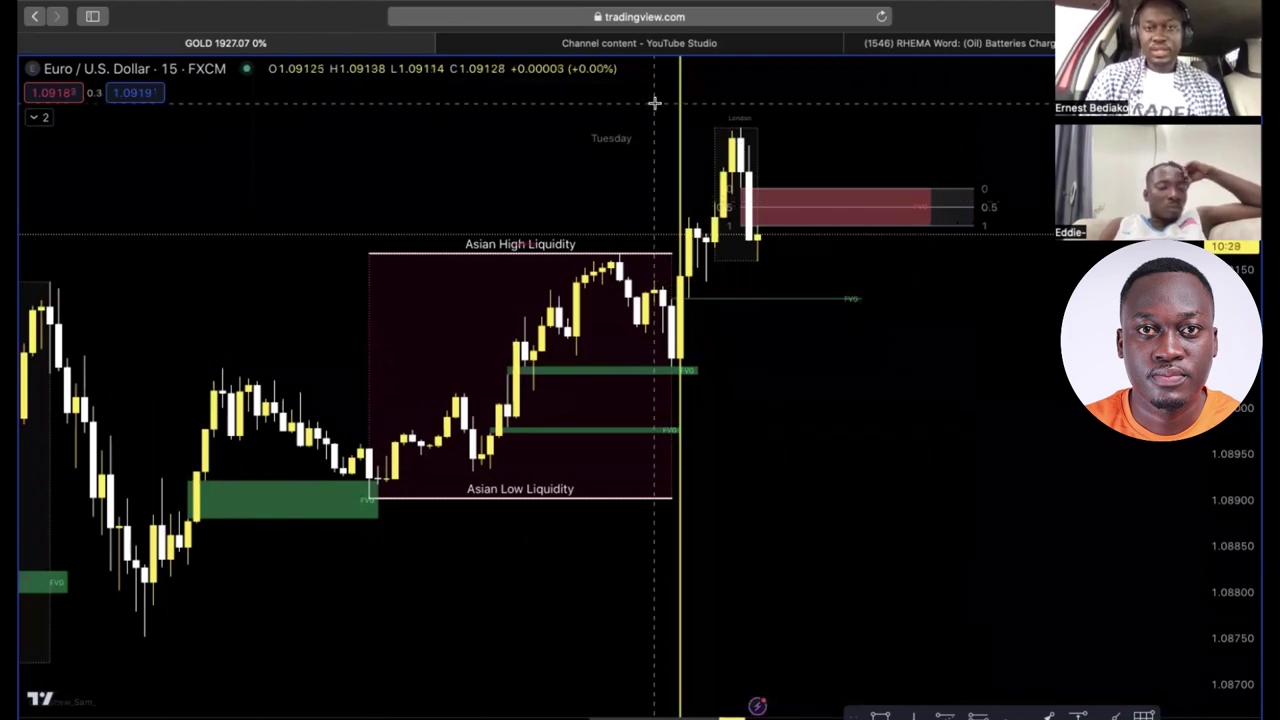
{"action": "left_click", "coordinate": [851, 215]}
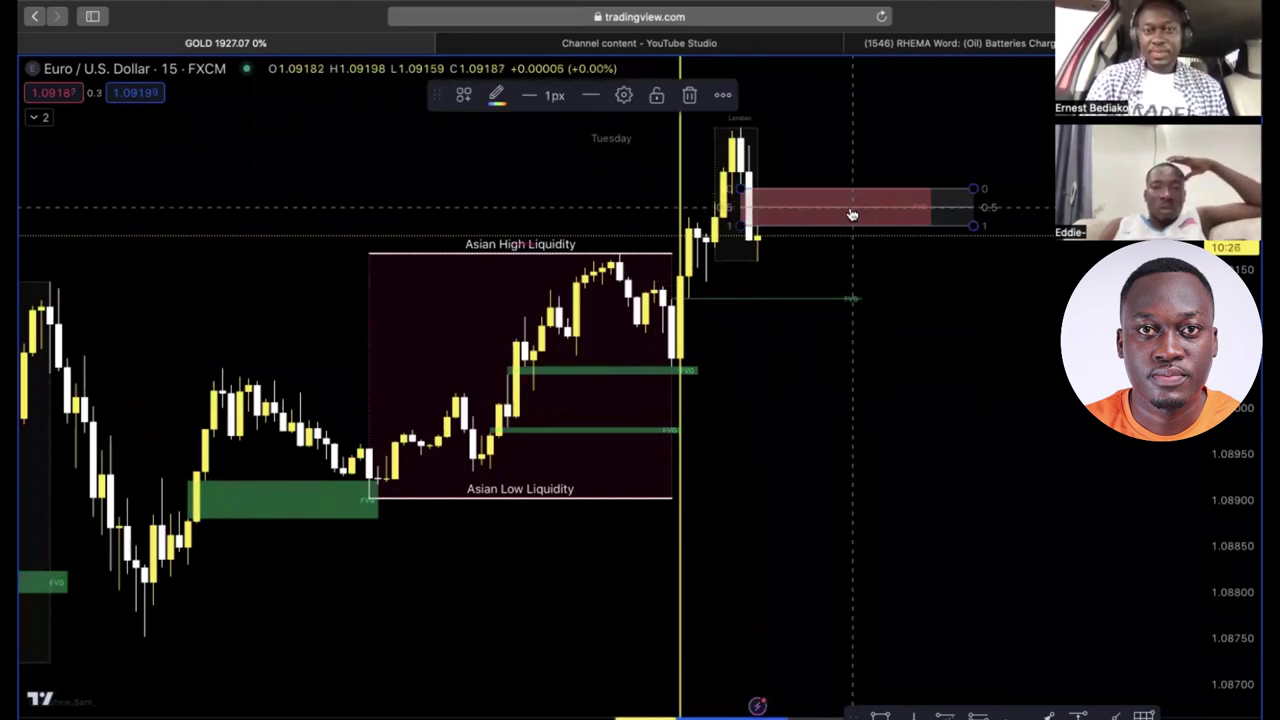
{"action": "left_click", "coordinate": [692, 104]}
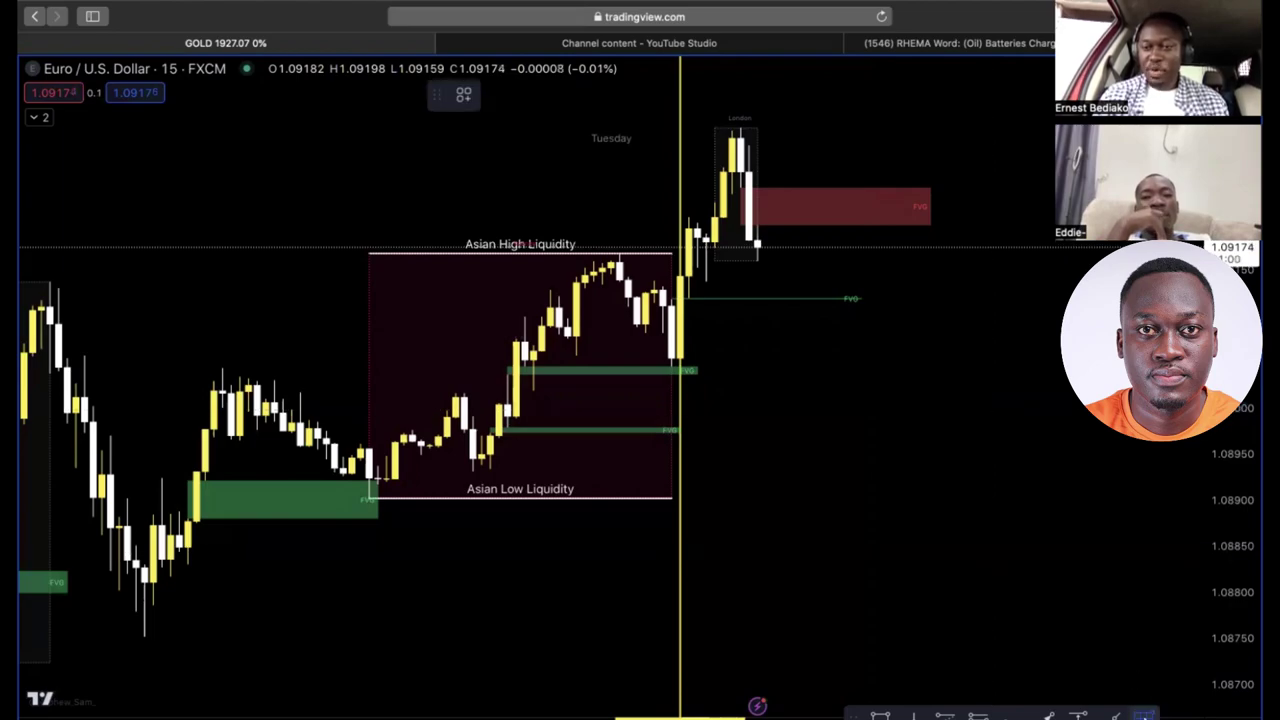
Redraw the Gann Box from the upper to the lower edge of the red fair value gap, extending well past its end
{"action": "left_click", "coordinate": [735, 187]}
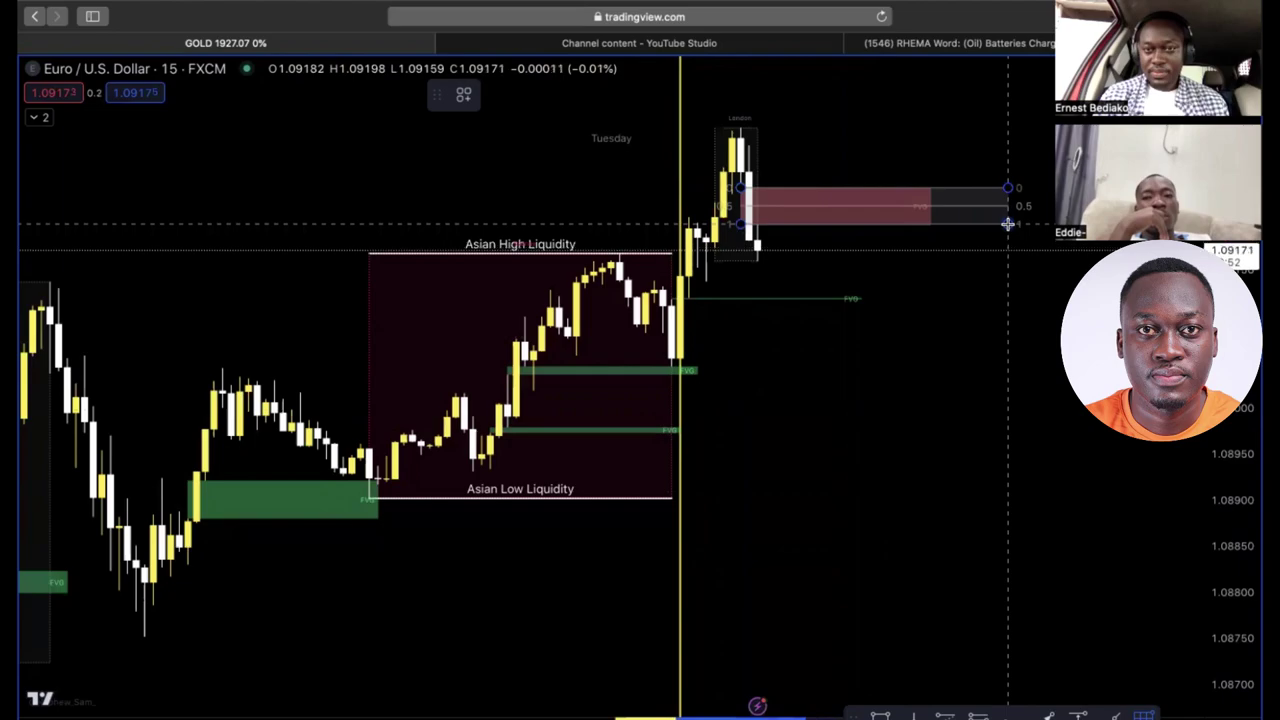
{"action": "left_click", "coordinate": [1008, 224]}
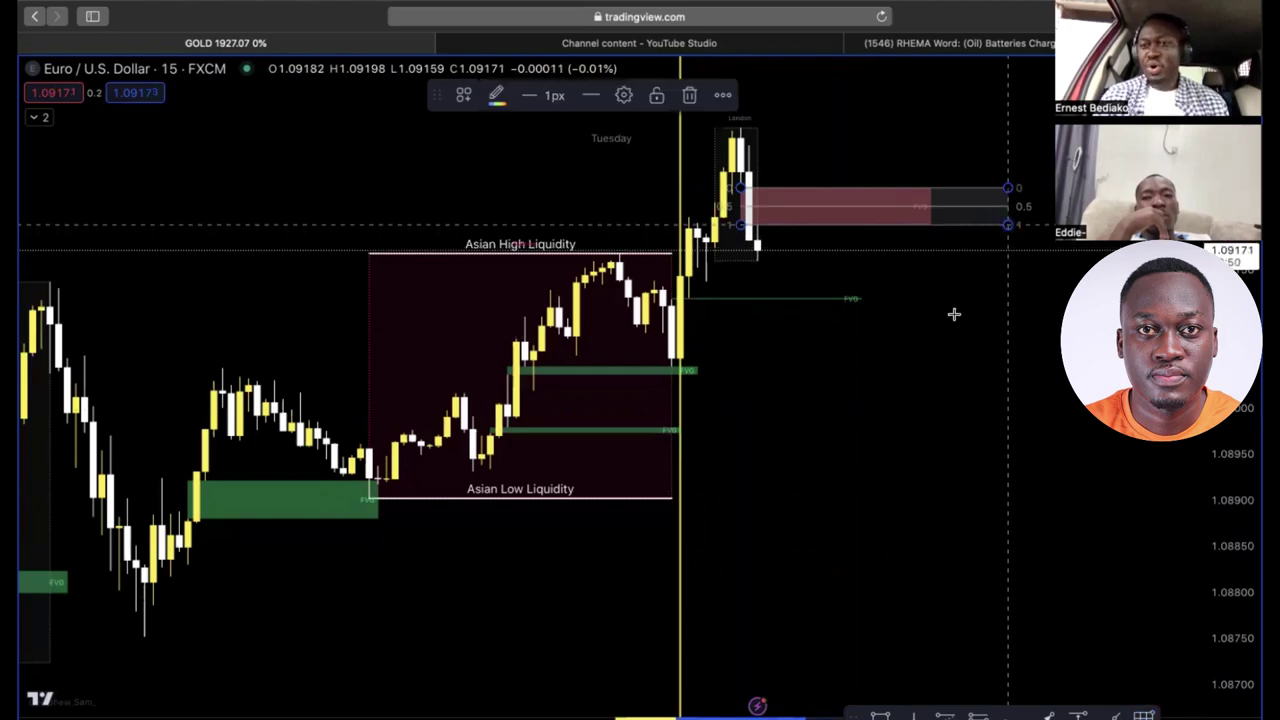
{"action": "left_click", "coordinate": [954, 316]}
Place a short position on the redrawn Gann Box's 0.5 level, well ahead of the last candle, and apply the 1:3 template
{"action": "left_click", "coordinate": [976, 714]}
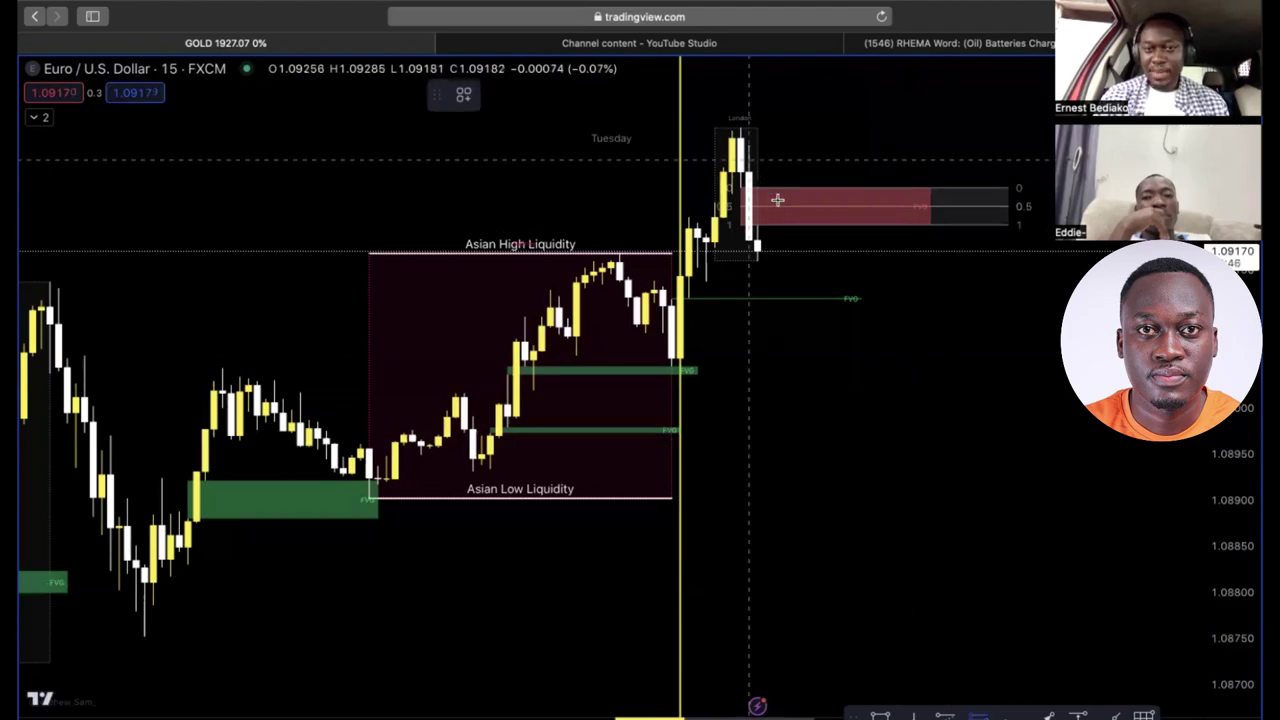
{"action": "left_click", "coordinate": [875, 207]}
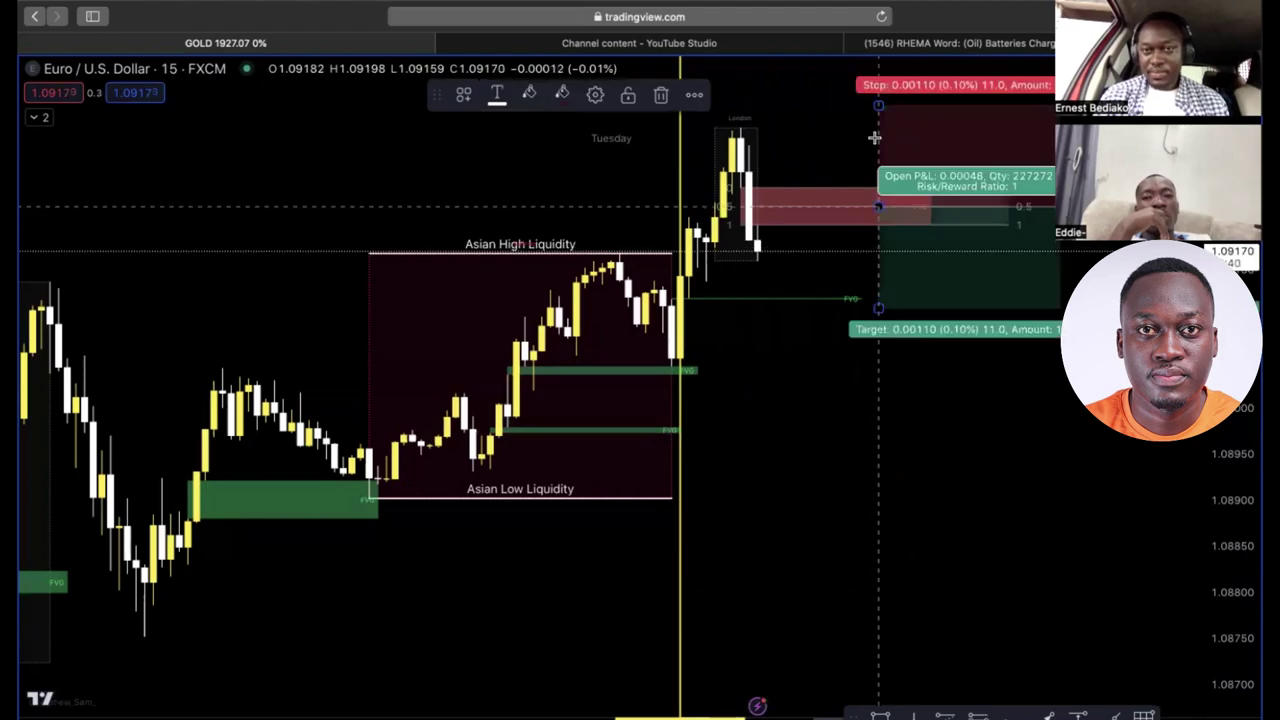
{"action": "left_click", "coordinate": [463, 94]}
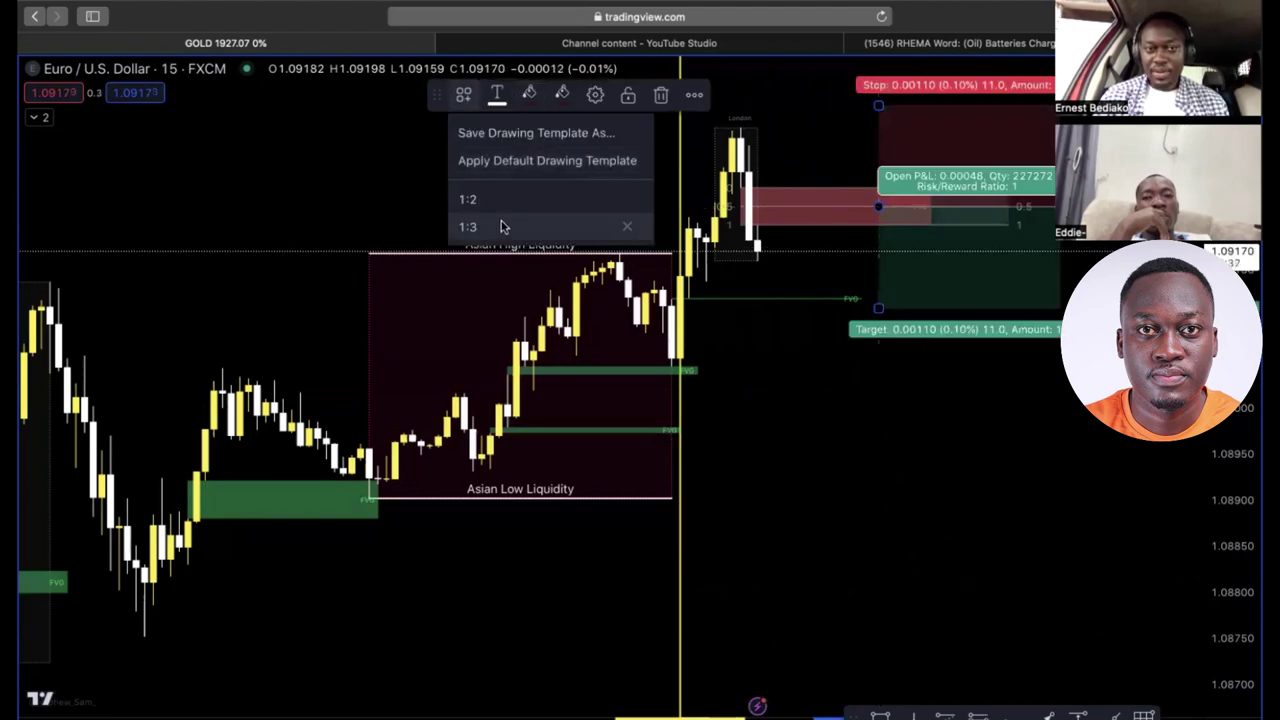
{"action": "left_click", "coordinate": [503, 227]}
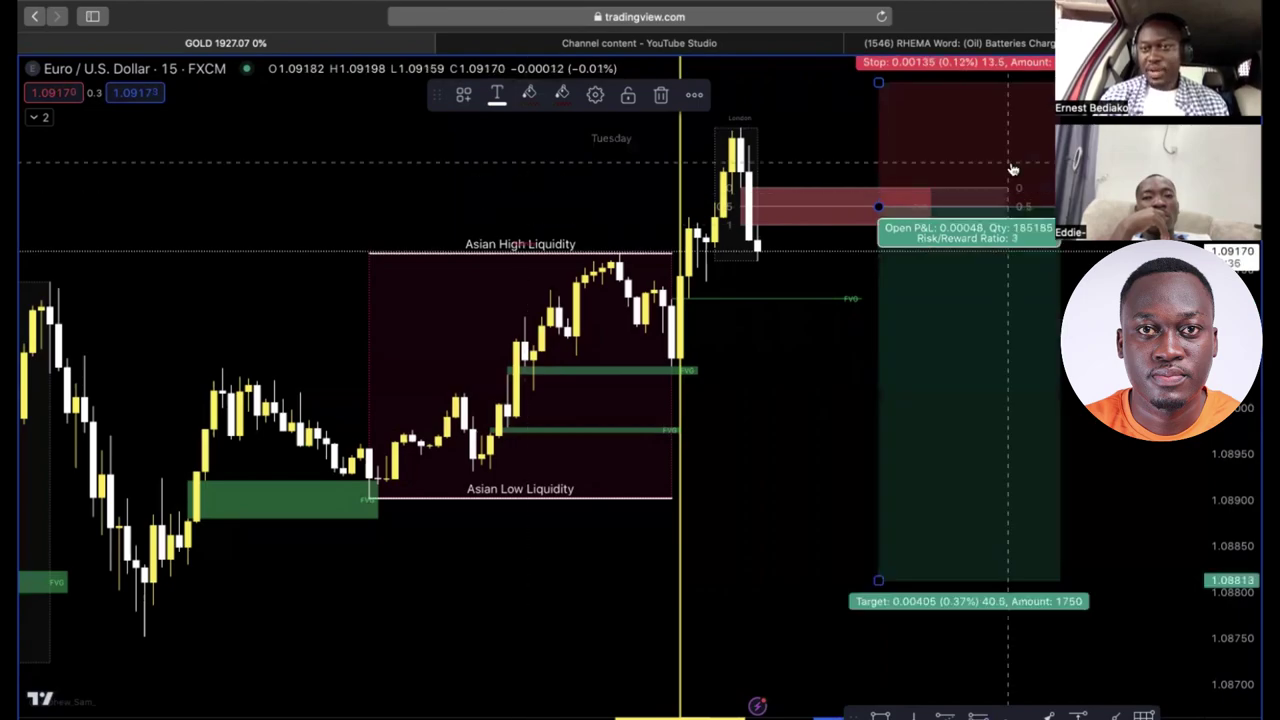
Examine the short position's account size, risk, entry price, profit level and stop level in its settings, then close them
{"action": "double_click", "coordinate": [1012, 169]}
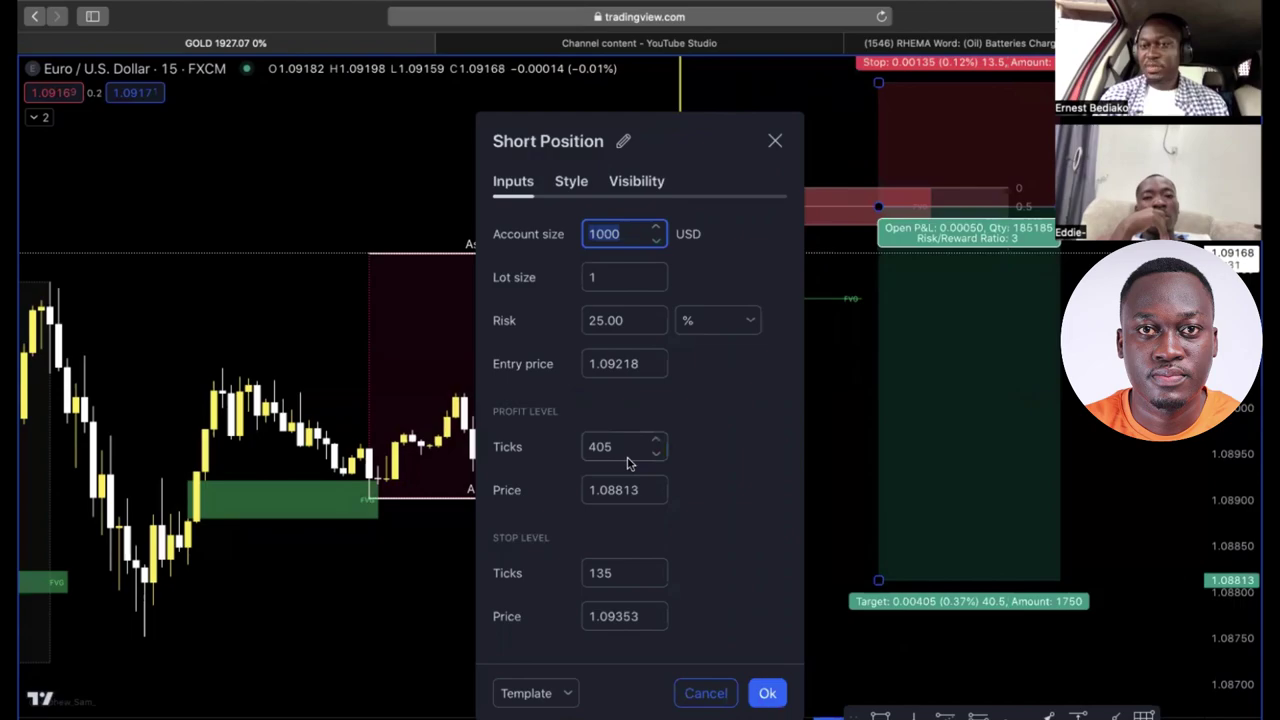
{"action": "left_click", "coordinate": [767, 693]}
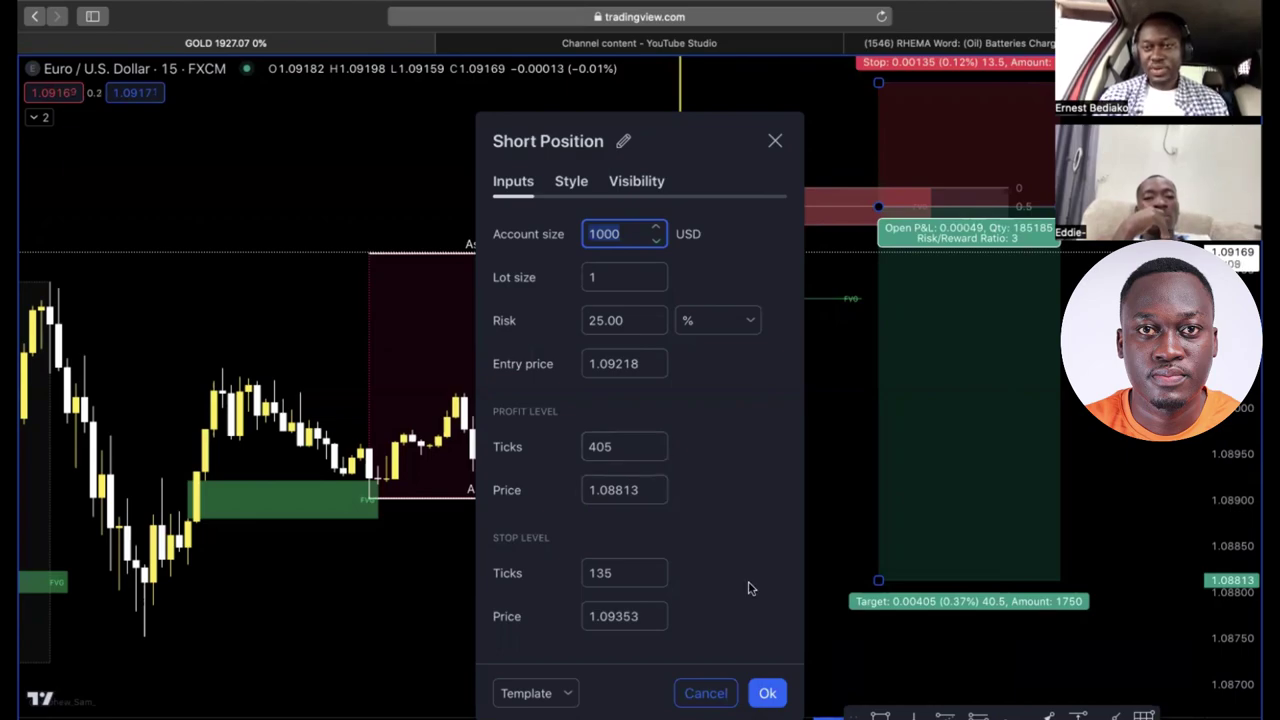
{"action": "left_click", "coordinate": [767, 693]}
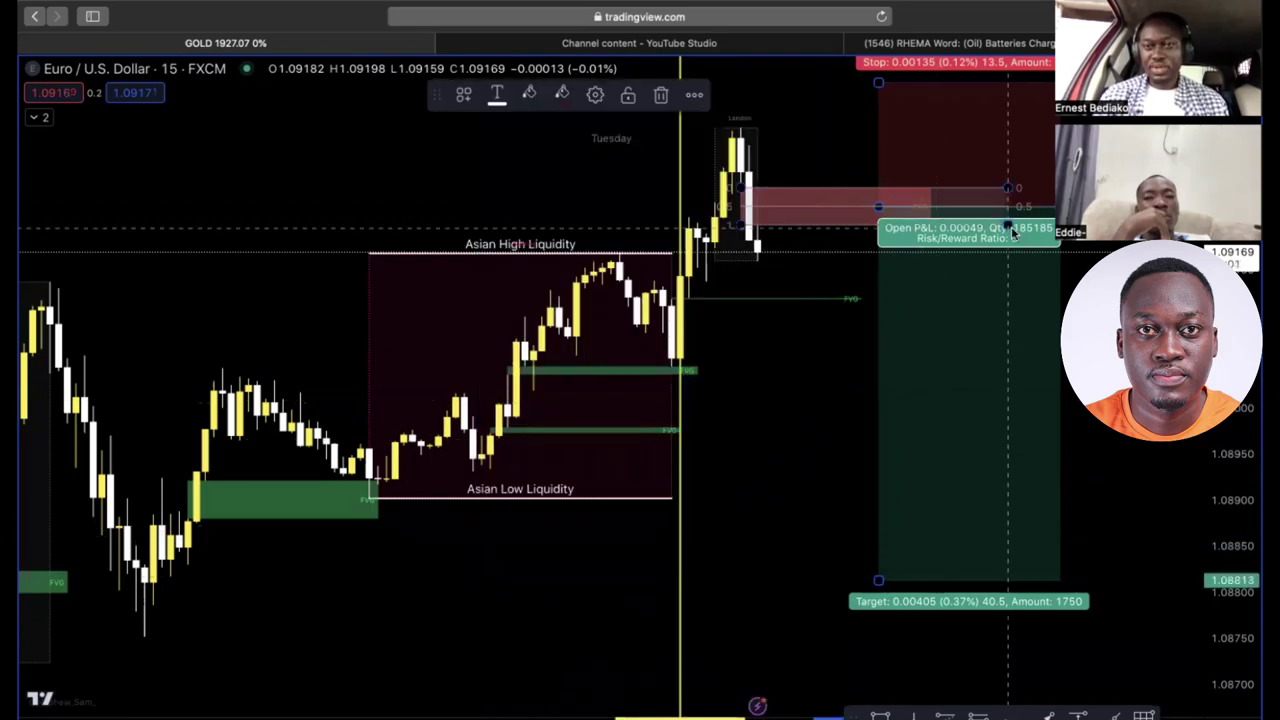
Move the short position back along the 0.5 level so that it starts just after the last candle
{"action": "left_click_drag", "start_coordinate": [974, 209], "coordinate": [924, 208]}
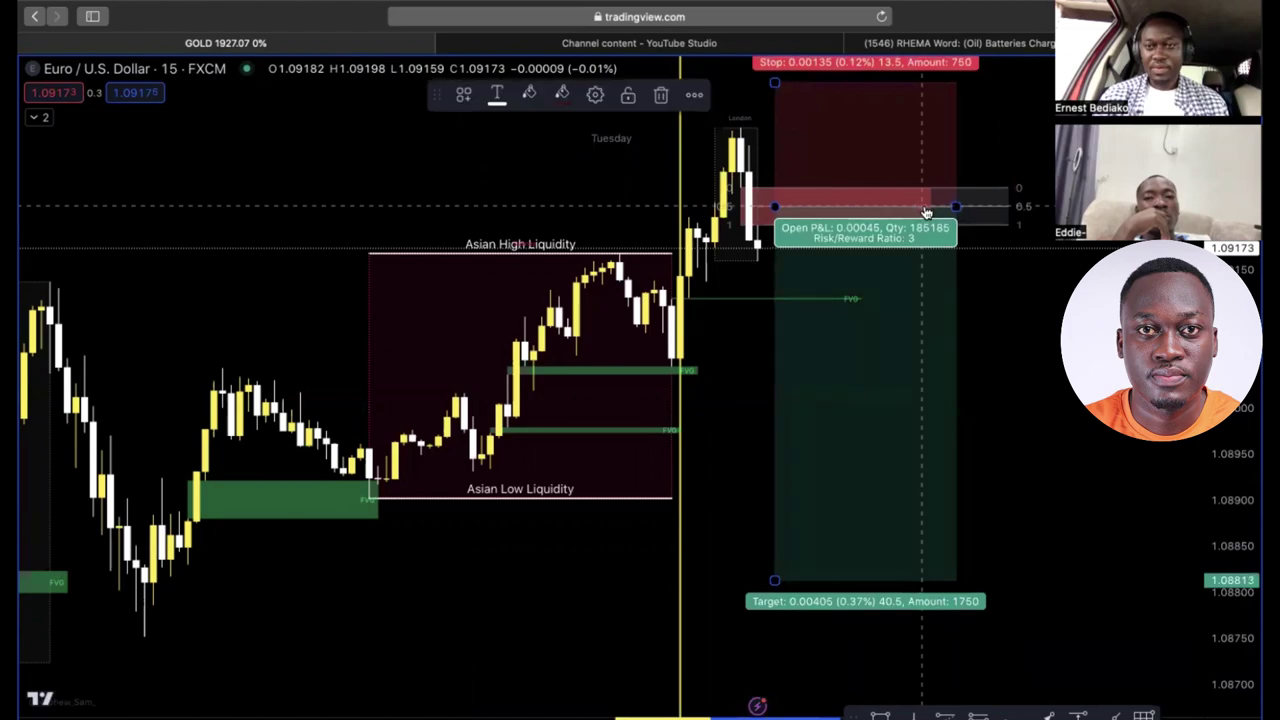
{"action": "left_click", "coordinate": [1032, 188]}
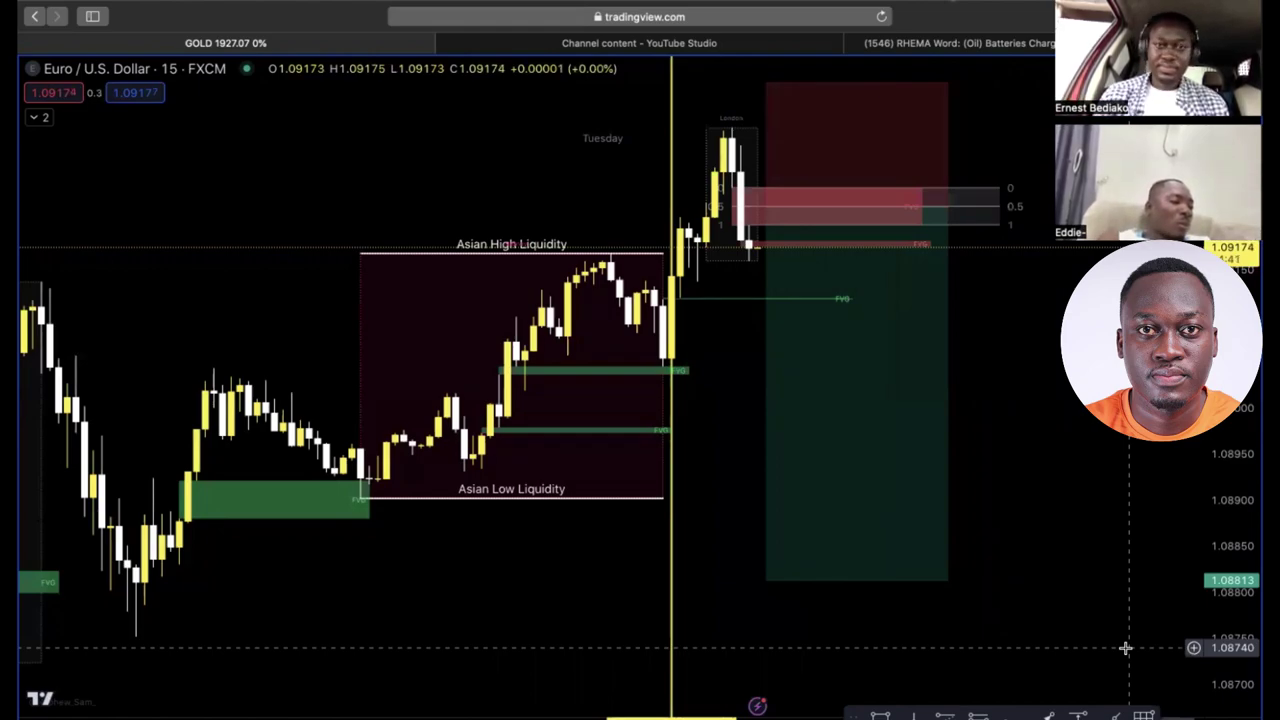
Reopen the short position's input settings and move the dialog clear of the position to compare its levels with the chart
{"action": "double_click", "coordinate": [880, 377]}
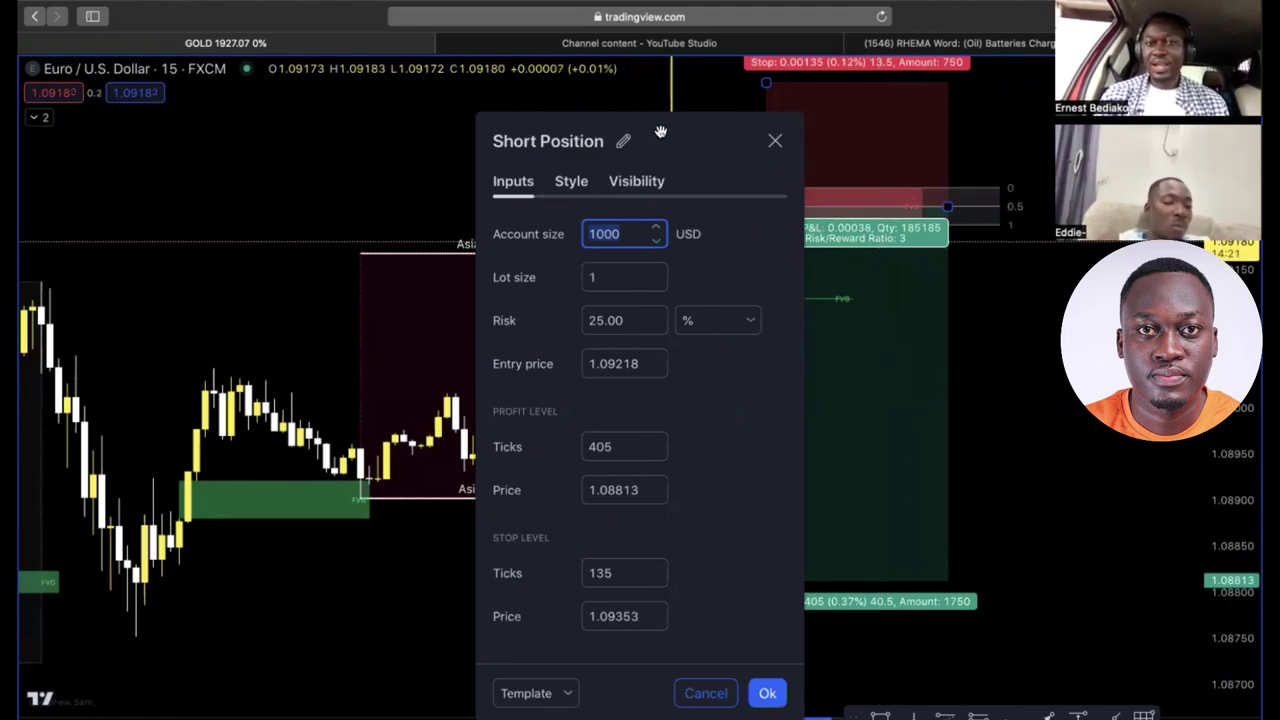
{"action": "left_click_drag", "start_coordinate": [660, 132], "coordinate": [319, 108]}
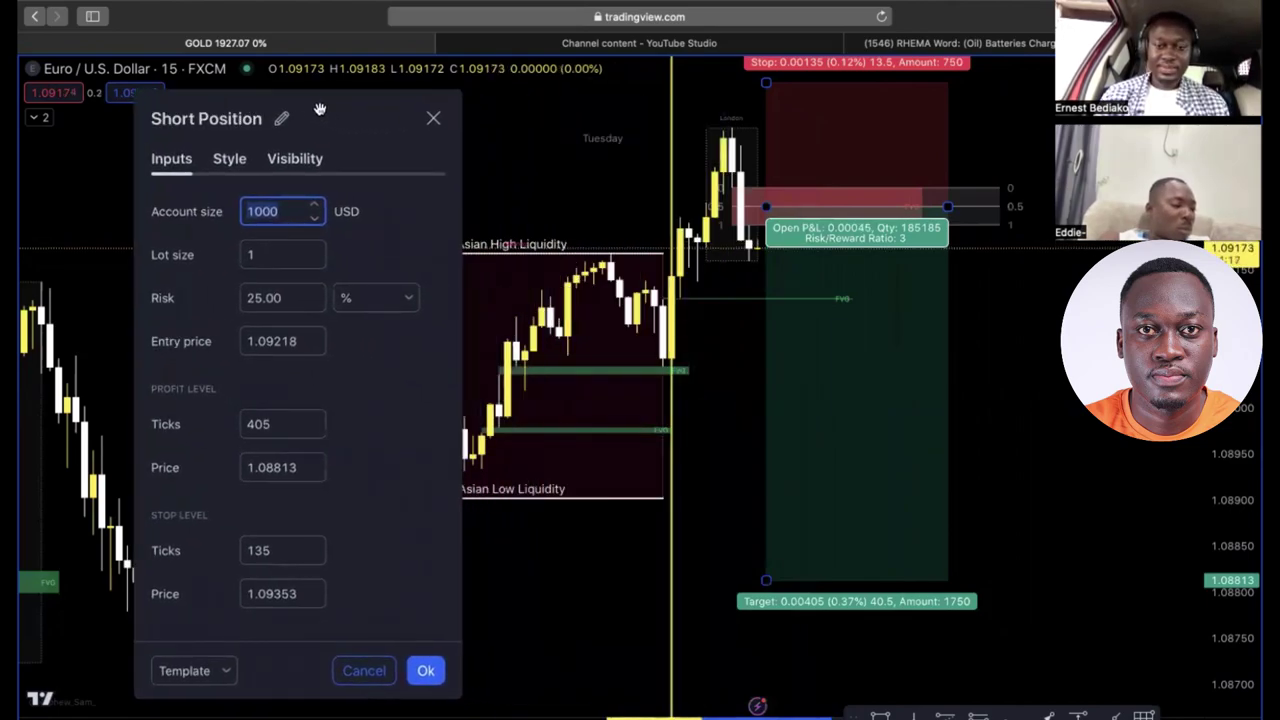